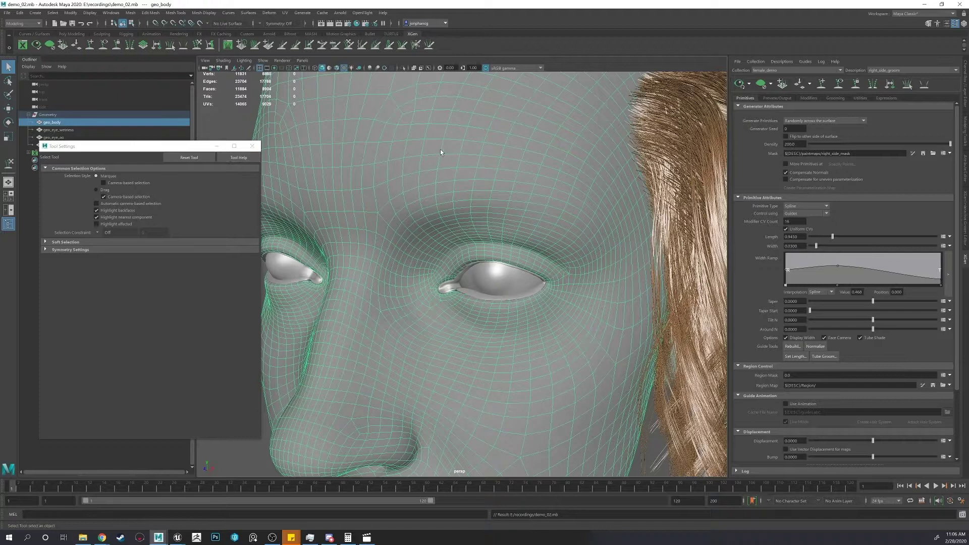
Create an XGen spline description named female_eyebrow_demo in the female_demo collection, with primitives controlled by placing and shaping guides.
left_click(781, 62)
left_click(795, 70)
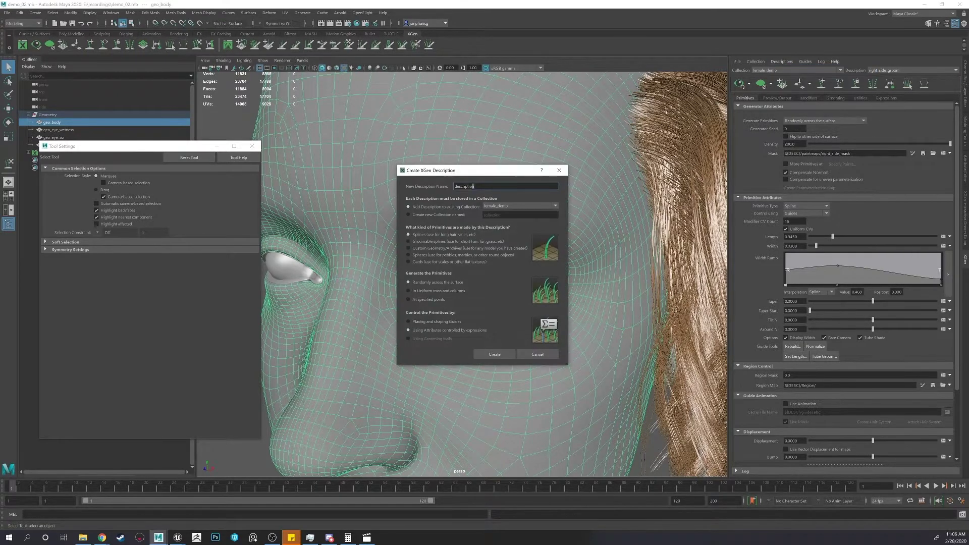
type("female_eyebrow_demo")
left_click(448, 321)
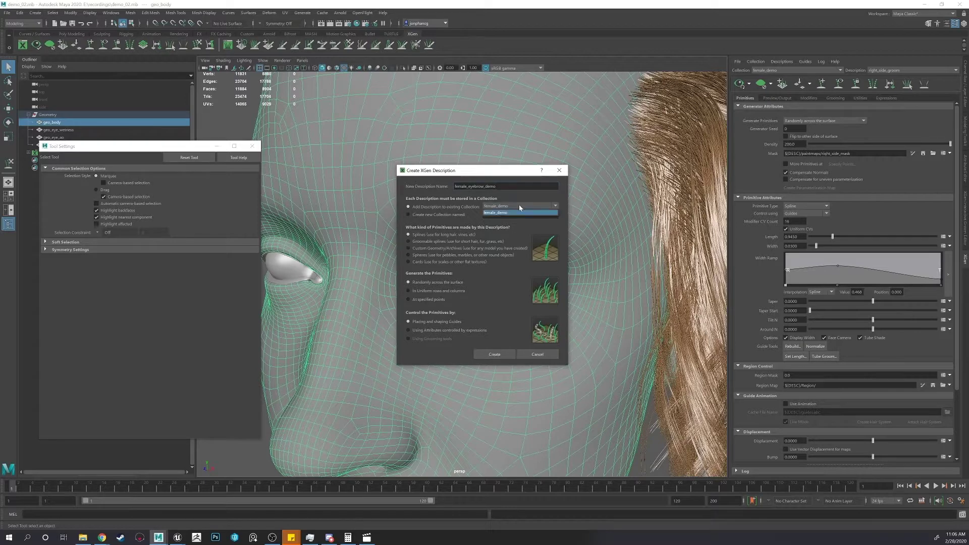
left_click(503, 354)
Place four guides in two rows over the inner half of the eyebrow area above the character's eye.
scroll(467, 297, "up", 5)
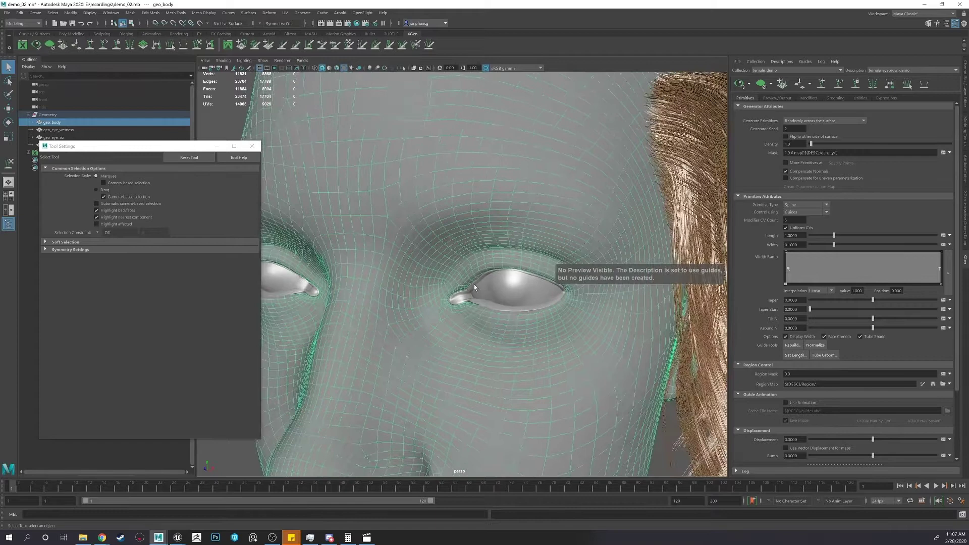
scroll(505, 277, "up", 2)
left_click(840, 86)
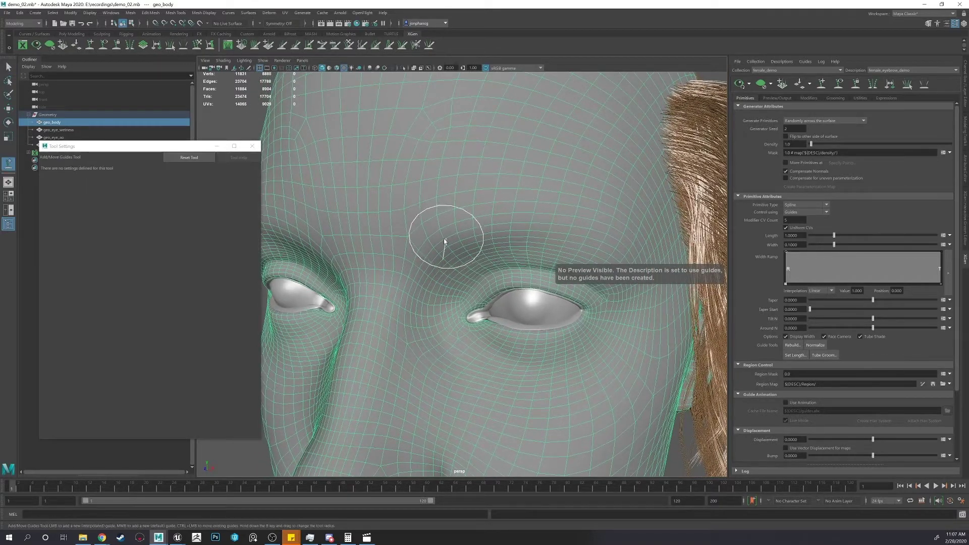
left_click(452, 255)
left_click(446, 218)
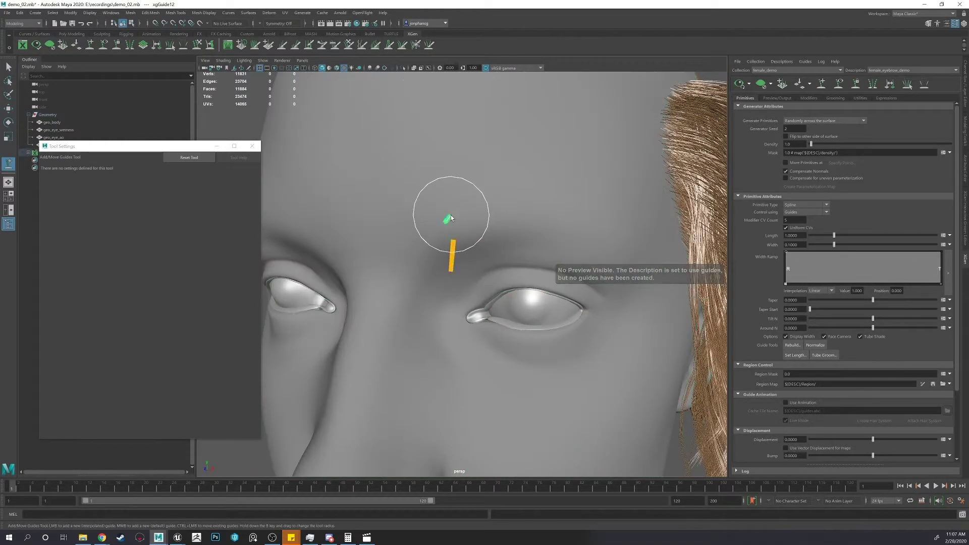
left_click(504, 211)
left_click(502, 243)
Sculpt the upper inner guide so it lies sideways along the brow, pointing toward the temple.
left_click_drag(552, 234, 471, 199, "alt")
left_click_drag(552, 106, 405, 221, "alt")
key("q")
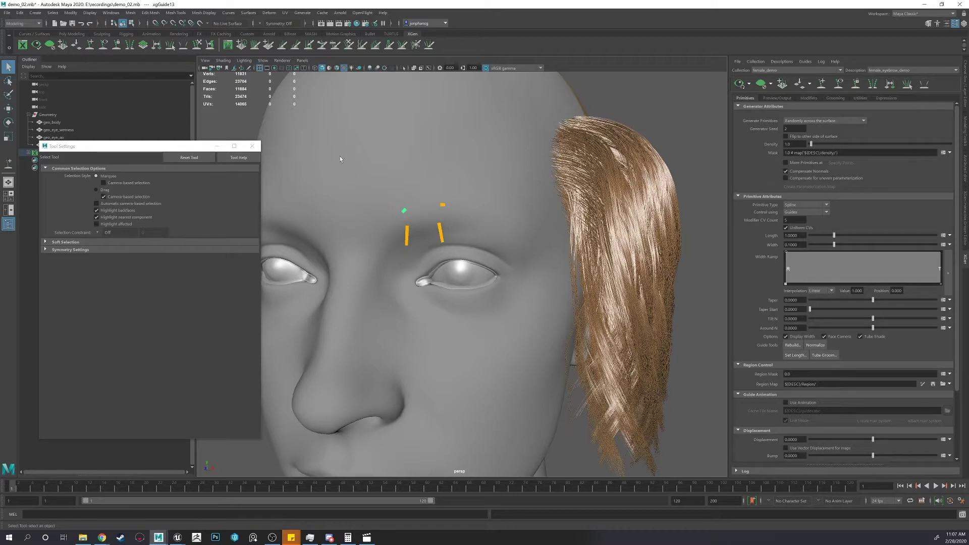
left_click(196, 45)
left_click_drag(412, 232, 415, 343, "alt")
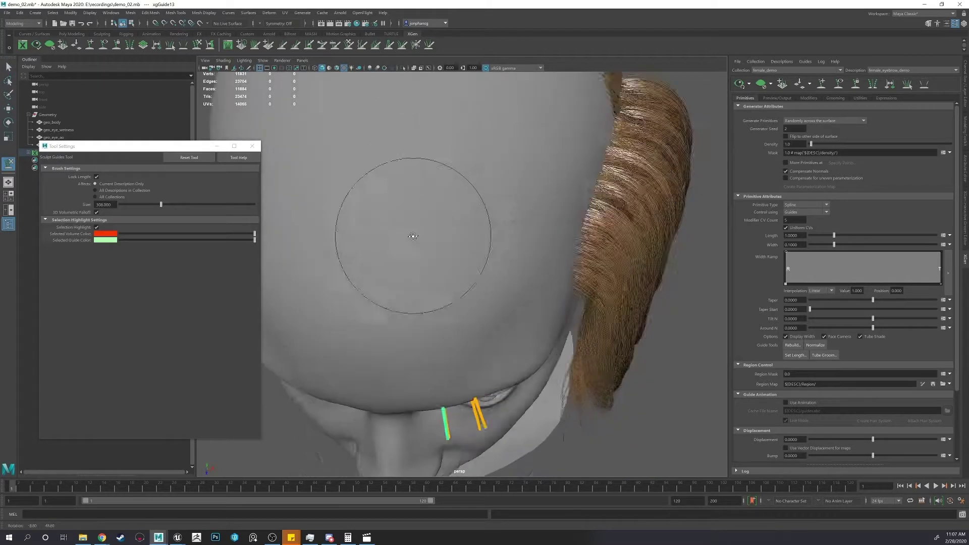
mouse_move(465, 335)
middle_mouse_down("alt")
mouse_move(419, 179)
mouse_move(449, 206)
middle_mouse_up("alt")
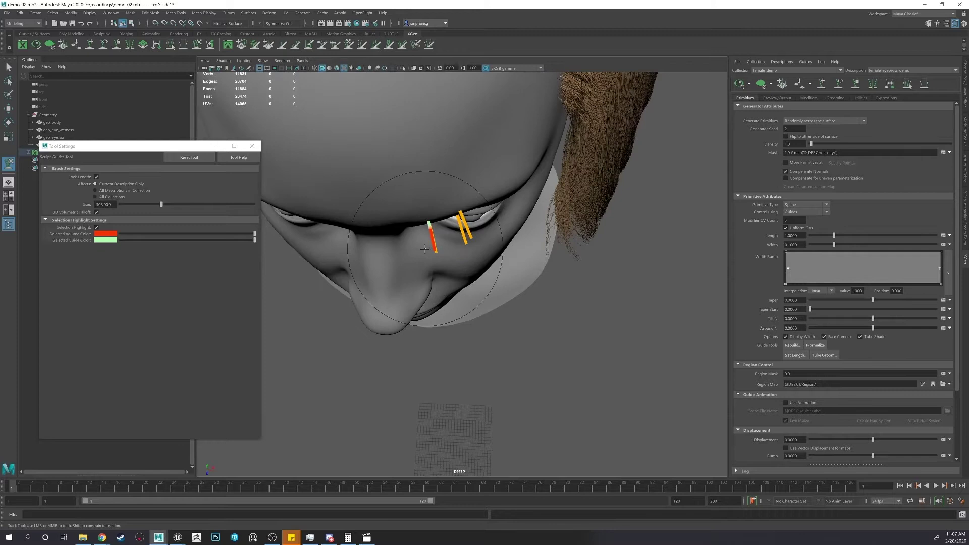
key("b")
mouse_move(426, 249)
left_mouse_down()
mouse_move(392, 252)
mouse_move(534, 242)
mouse_move(522, 244)
left_mouse_up()
Sculpt the lower inner guide sideways along the brow toward the temple.
key("q")
left_click(432, 245)
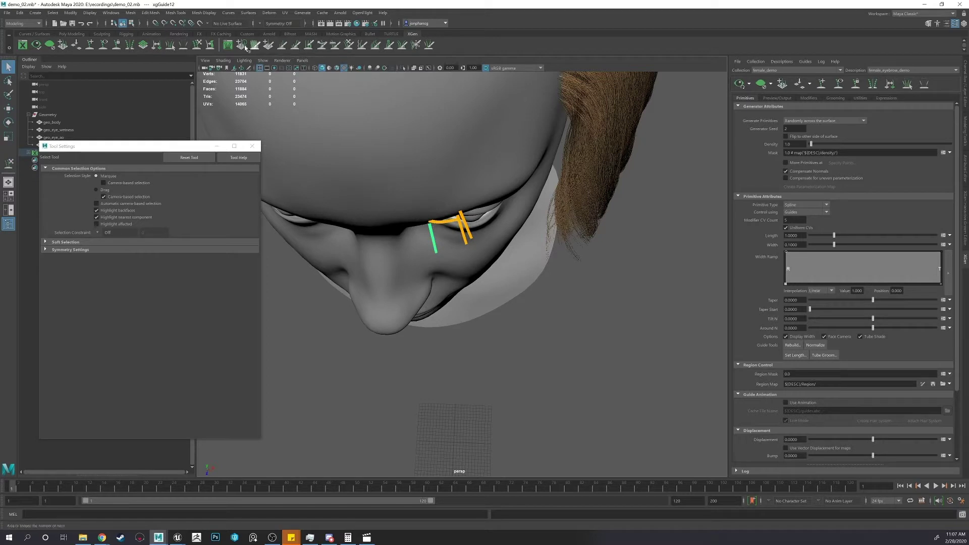
left_click(196, 45)
mouse_move(437, 256)
left_mouse_down()
mouse_move(439, 231)
mouse_move(484, 192)
mouse_move(475, 218)
left_mouse_up()
Sculpt the other two guides, upper and lower, so they also lie along the brow toward the temple.
key("q")
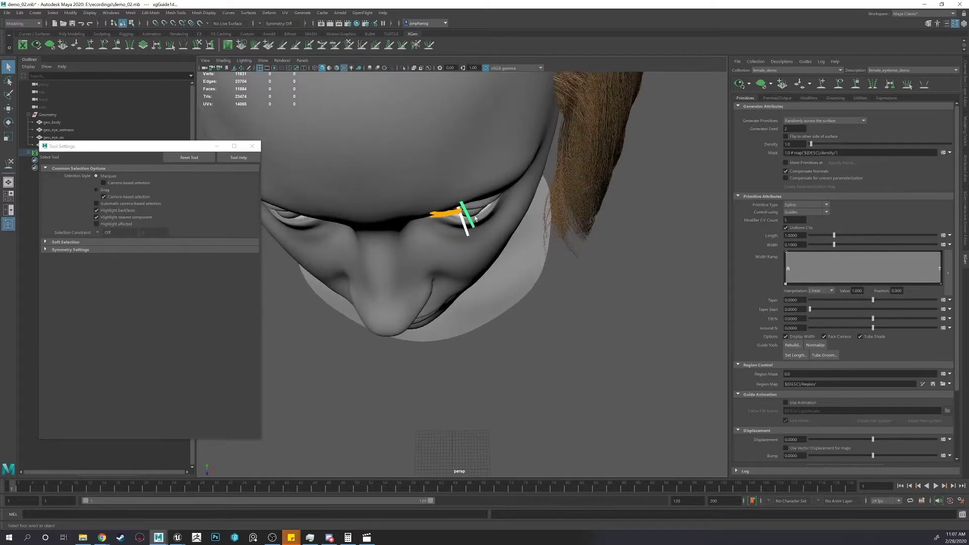
left_click(197, 44)
mouse_move(454, 217)
left_mouse_down("alt")
mouse_move(424, 222)
mouse_move(414, 244)
mouse_move(454, 240)
mouse_move(477, 222)
left_mouse_up("alt")
key("q")
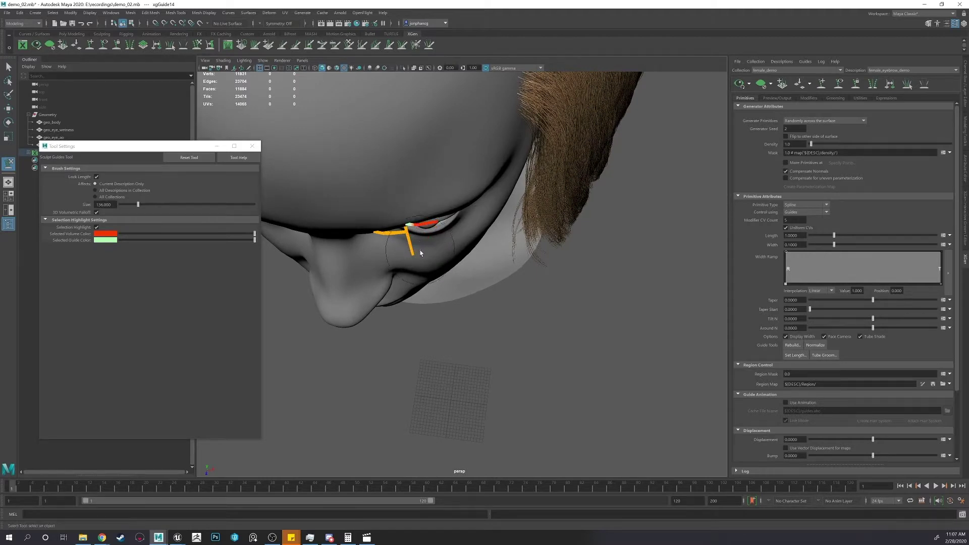
left_click(409, 246)
key("y")
left_click_drag(421, 260, 509, 250)
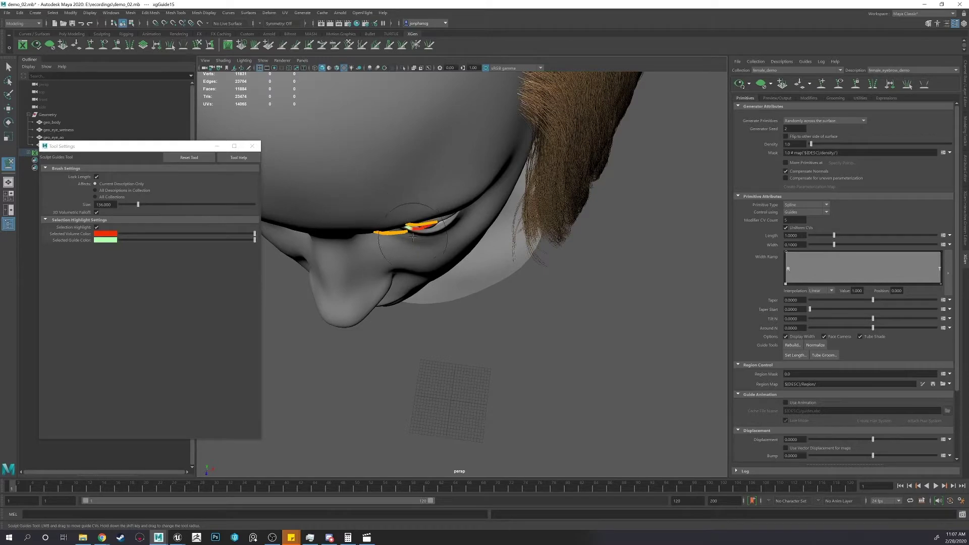
Curve the two upper-row guides slightly downward with Sculpt Guides to follow the eyebrow's flow.
mouse_move(431, 227)
left_mouse_down("alt")
mouse_move(402, 218)
mouse_move(396, 231)
mouse_move(449, 260)
mouse_move(431, 224)
mouse_move(423, 225)
mouse_move(430, 234)
left_mouse_up("alt")
key("q")
left_click(439, 221)
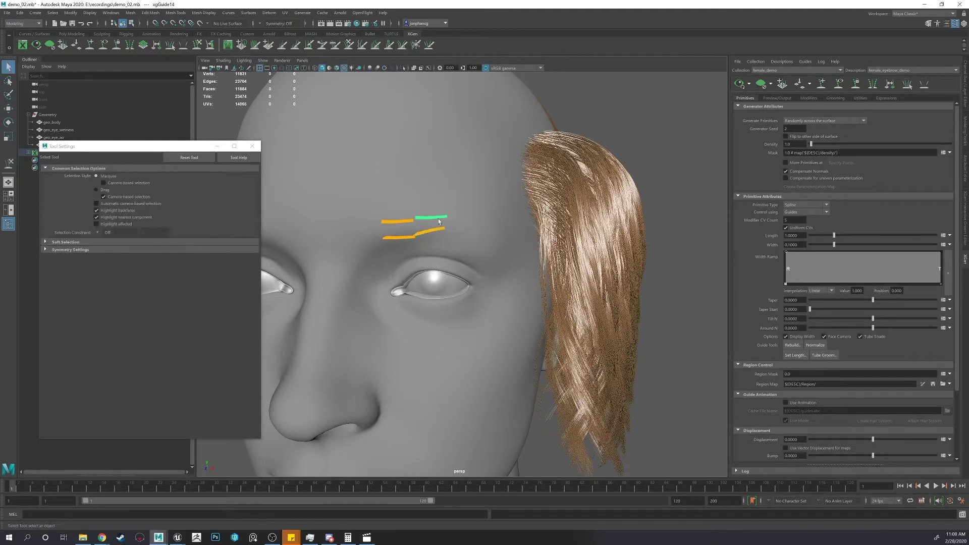
left_click(209, 44)
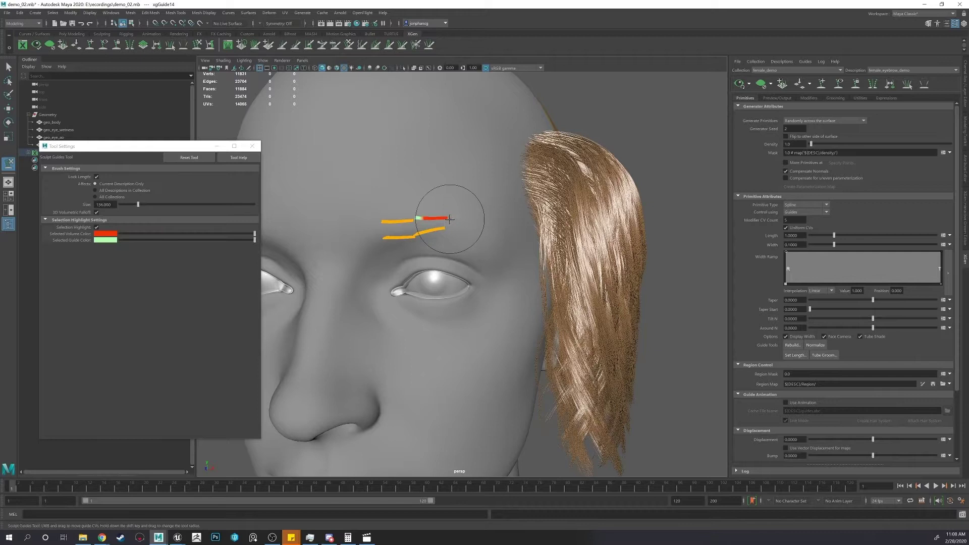
key("q")
left_click(400, 221)
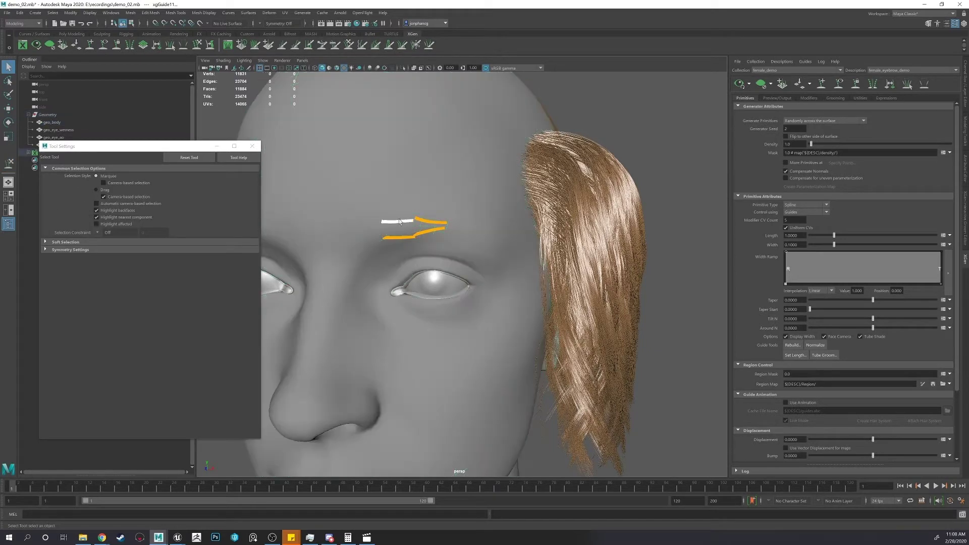
left_click(197, 45)
left_click_drag(396, 214, 395, 219)
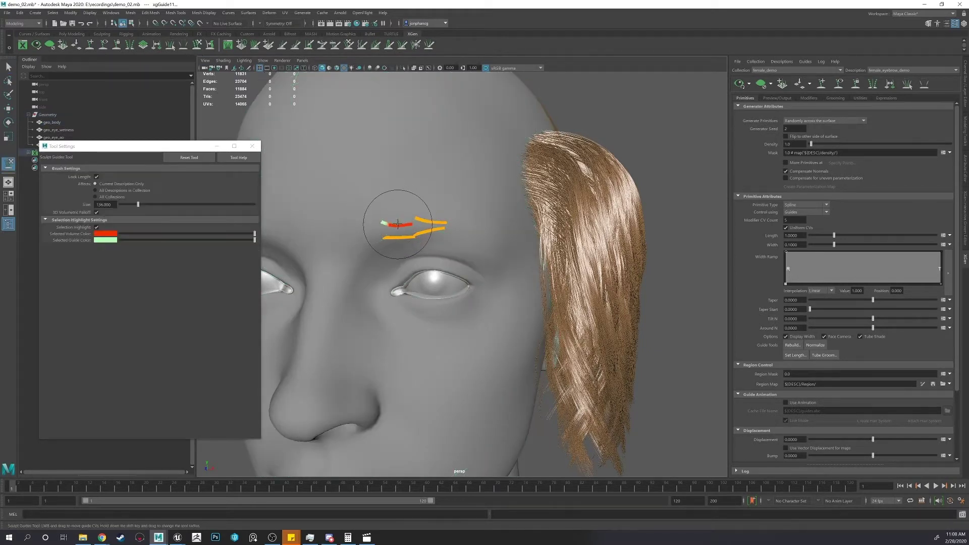
Reshape the lower inner guide to lie close to the brow surface and preview the generated hairs.
key("q")
left_click(399, 236)
left_click(197, 47)
mouse_move(394, 235)
left_mouse_down()
mouse_move(386, 248)
mouse_move(403, 280)
left_mouse_up()
key("q")
left_click(402, 266)
key("w")
key("y")
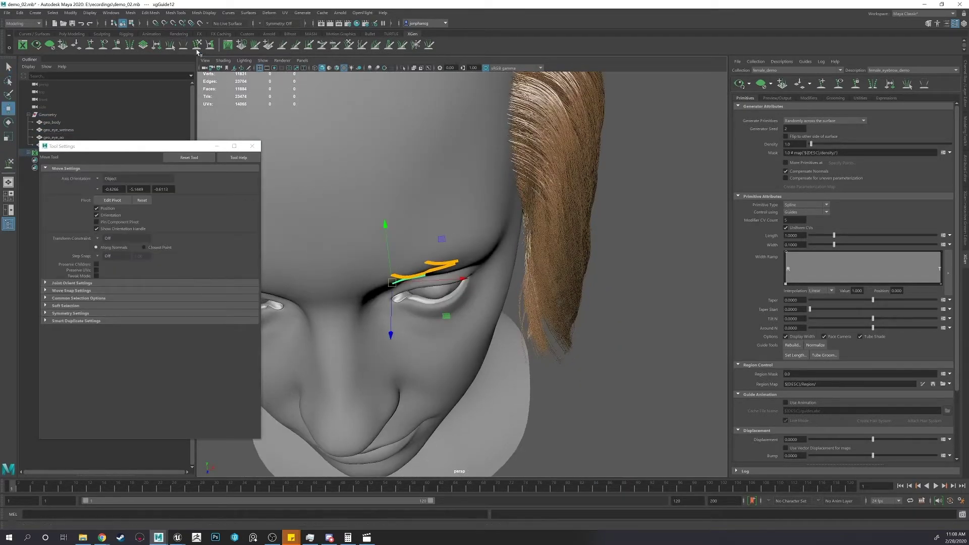
mouse_move(379, 227)
left_mouse_down("alt")
mouse_move(399, 286)
mouse_move(425, 310)
mouse_move(417, 316)
mouse_move(424, 285)
mouse_move(399, 296)
left_mouse_up("alt")
key("q")
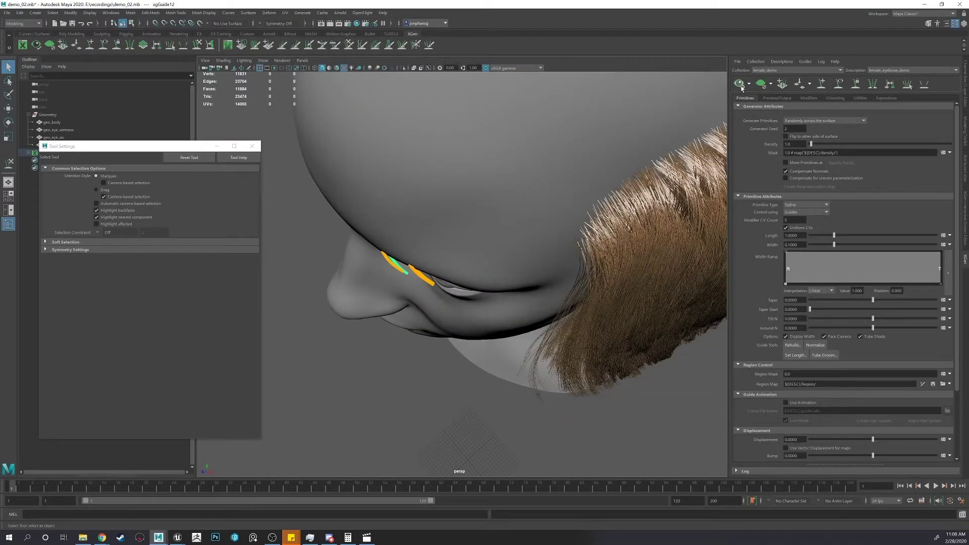
left_click_drag(498, 229, 516, 174, "alt")
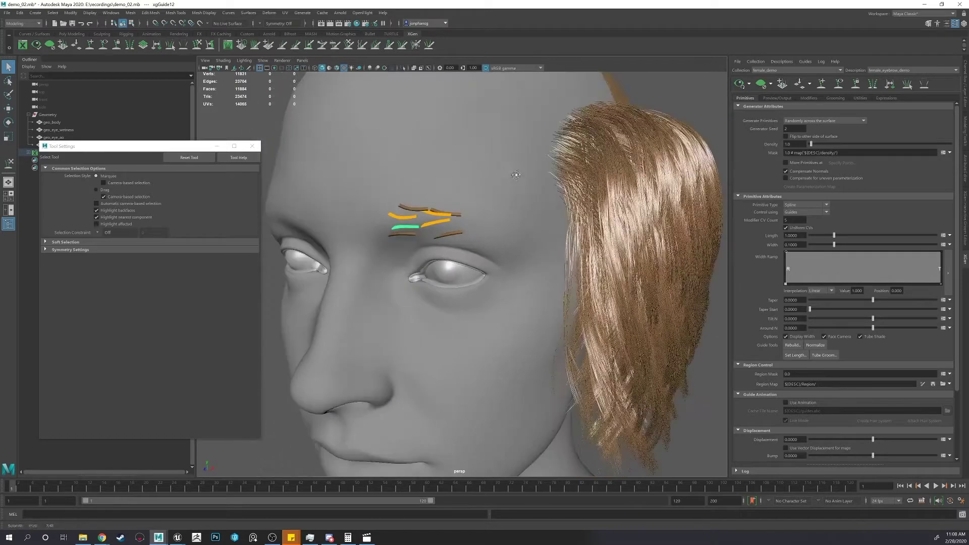
Add four more guides in two rows over the outer half of the eyebrow.
left_click(820, 83)
left_click_drag(465, 231, 464, 220, "alt")
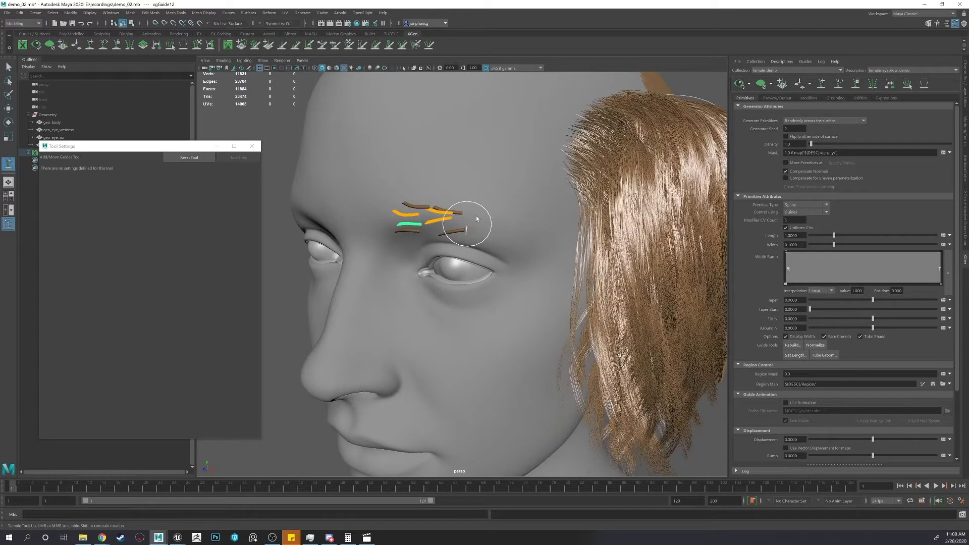
left_click(467, 225)
left_click(476, 217)
left_click(498, 224)
left_click(496, 235)
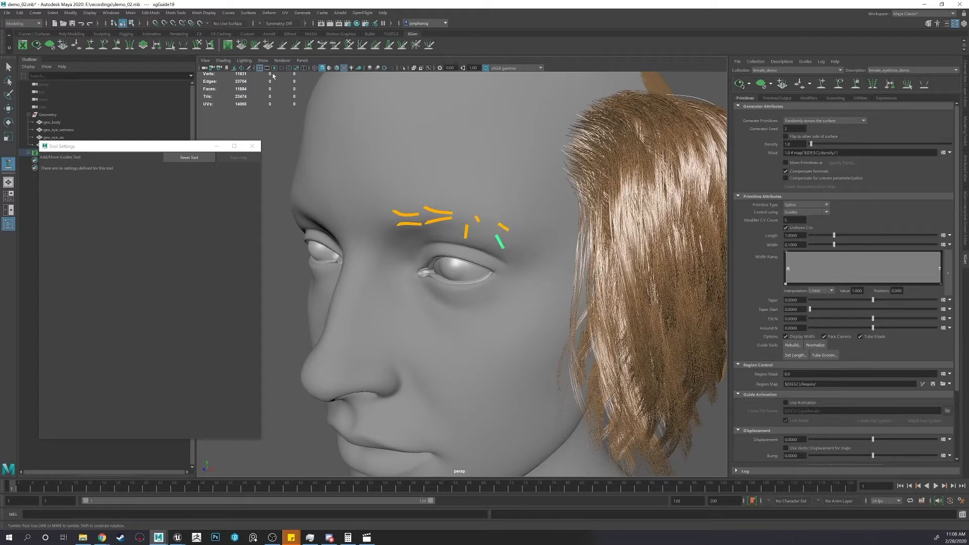
Sculpt the two outermost guides so they lie along the tail of the brow toward the temple.
key("q")
left_click(198, 45)
mouse_move(371, 175)
left_mouse_down("alt")
mouse_move(385, 221)
mouse_move(383, 212)
left_mouse_up("alt")
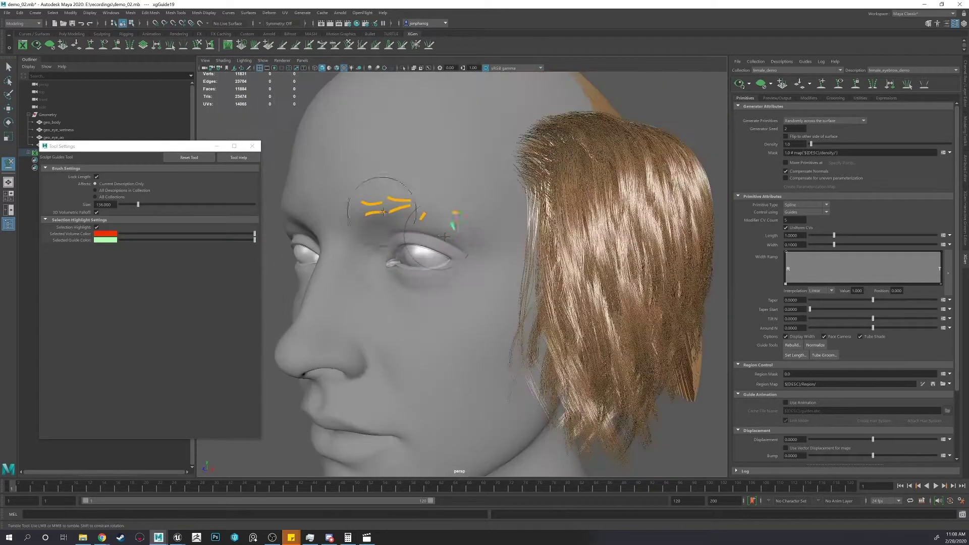
mouse_move(461, 220)
left_mouse_down()
mouse_move(499, 207)
mouse_move(456, 230)
left_mouse_up()
key("q")
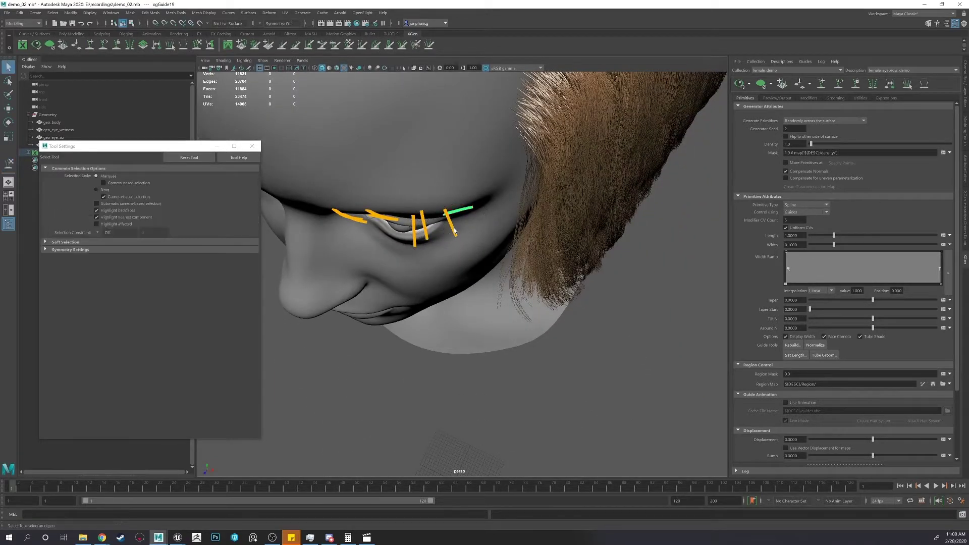
left_click(209, 44)
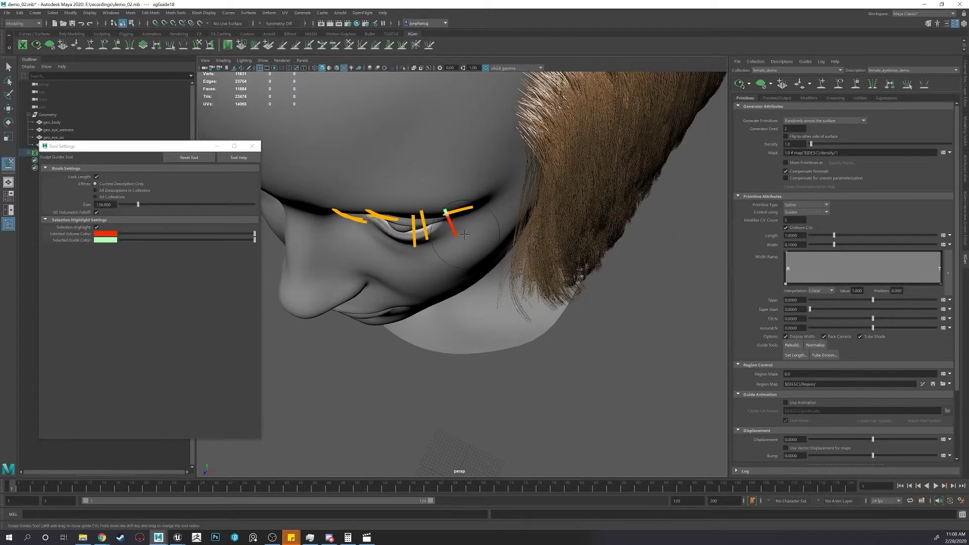
left_click_drag(469, 230, 529, 208)
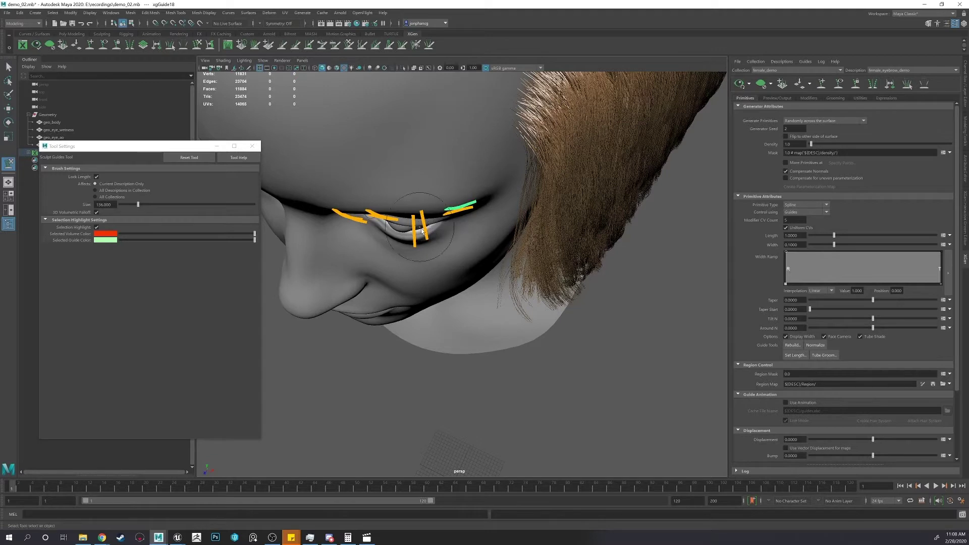
Sculpt the two remaining upright guides over the middle of the brow to lie sideways toward the temple.
key("q")
key("y")
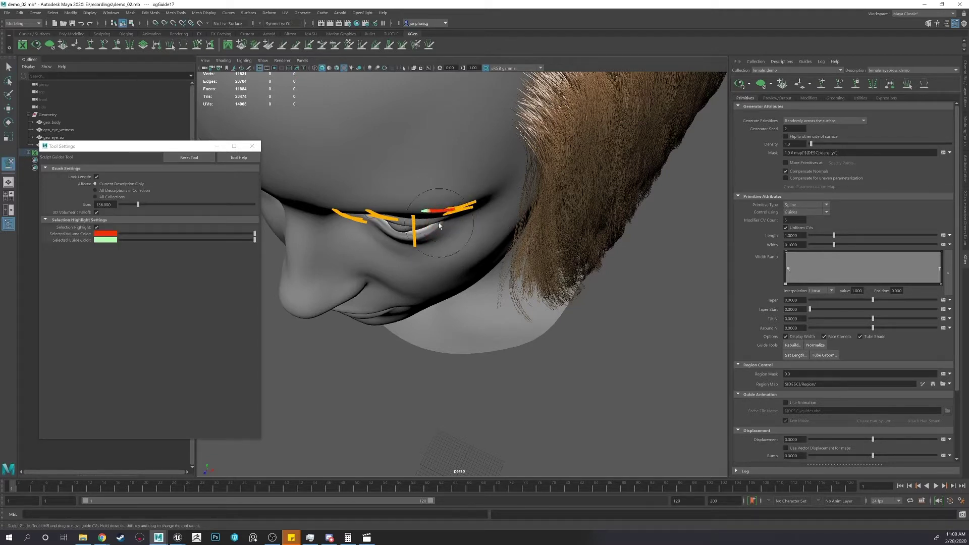
key("q")
left_click(197, 44)
mouse_move(422, 237)
left_mouse_down()
mouse_move(435, 218)
mouse_move(421, 218)
mouse_move(400, 188)
mouse_move(420, 214)
left_mouse_up()
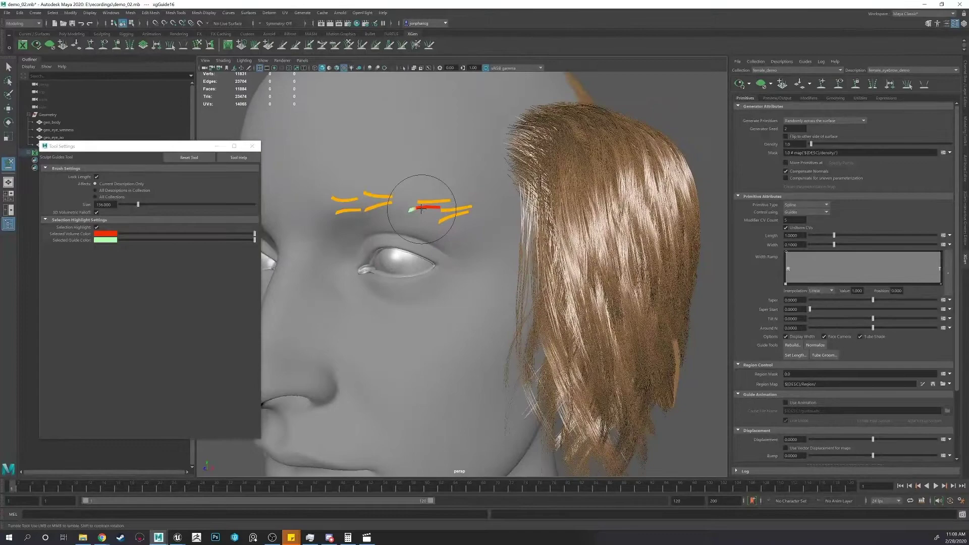
Refine the lower middle guide, xgGuide16, so it follows the brow surface when seen from the side.
key("q")
left_click(447, 204)
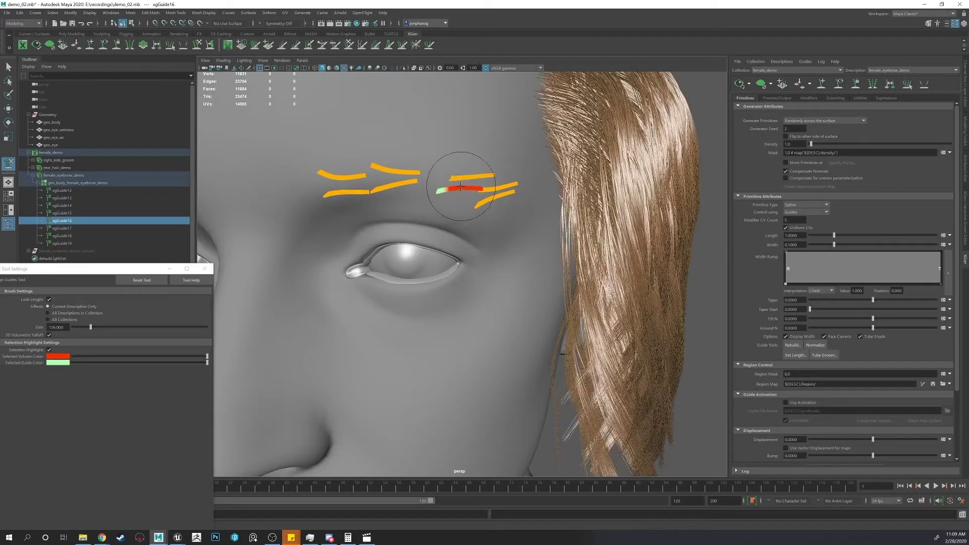
scroll(502, 206, "up", 3)
key("q")
left_click(503, 206)
left_click_drag(503, 206, 468, 204, "alt")
left_click(474, 192)
left_click(196, 45)
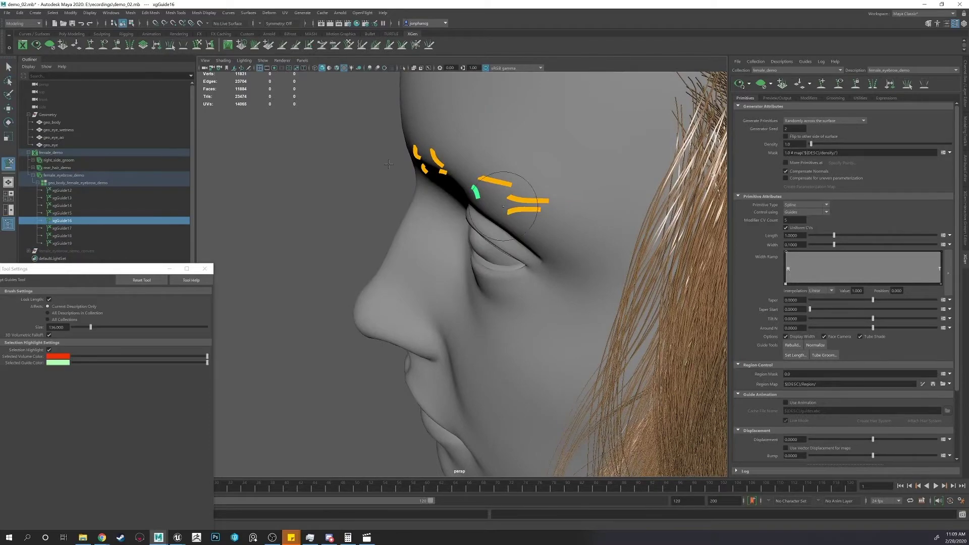
mouse_move(388, 159)
left_mouse_down("alt")
mouse_move(365, 188)
mouse_move(376, 226)
mouse_move(461, 243)
mouse_move(465, 169)
mouse_move(467, 179)
left_mouse_up("alt")
Refine the upper middle guide, xgGuide17, against the brow surface and preview the eyebrow hairs.
key("q")
left_click(467, 181)
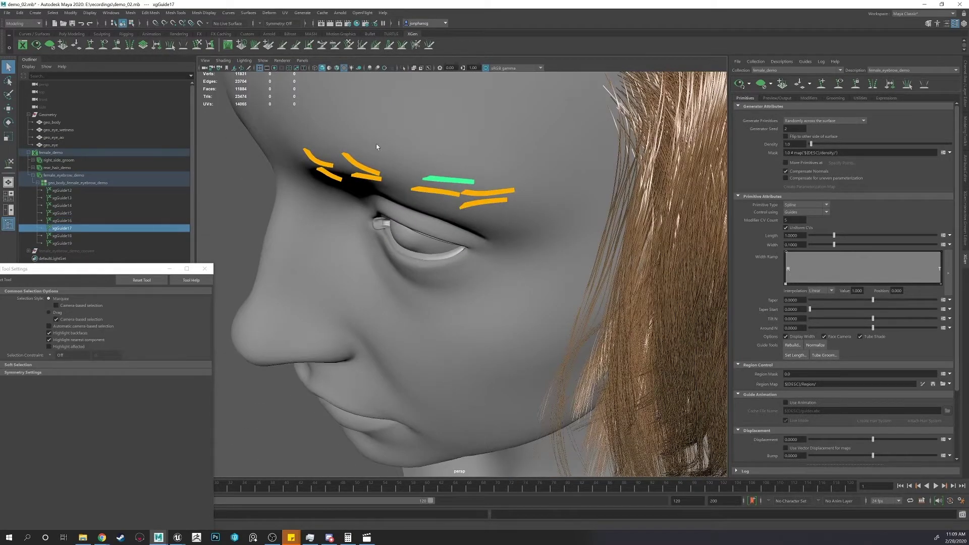
key("y")
mouse_move(377, 143)
left_mouse_down("alt")
mouse_move(389, 199)
mouse_move(452, 208)
mouse_move(411, 197)
mouse_move(433, 175)
left_mouse_up("alt")
key("q")
mouse_move(323, 139)
left_mouse_down("alt")
mouse_move(317, 129)
mouse_move(349, 141)
left_mouse_up("alt")
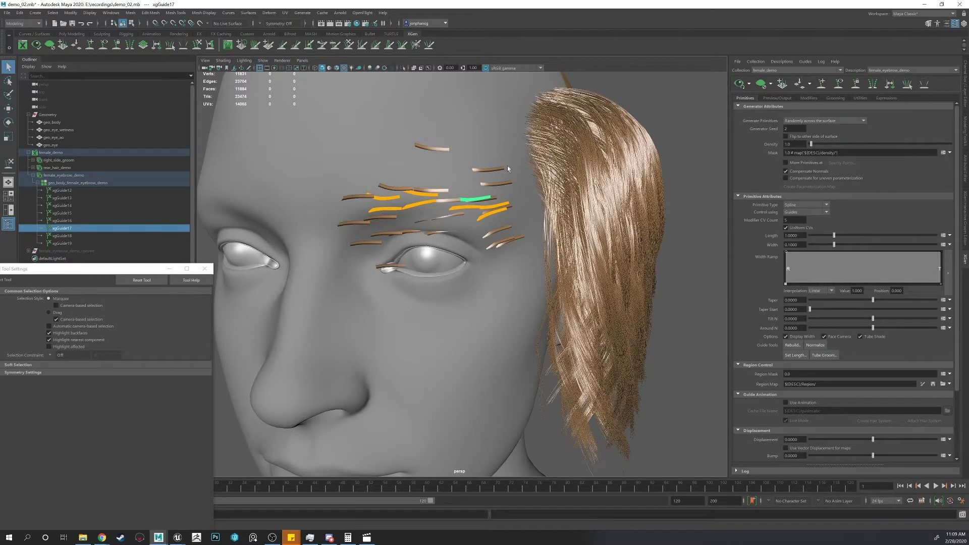
left_click_drag(507, 165, 596, 157, "alt")
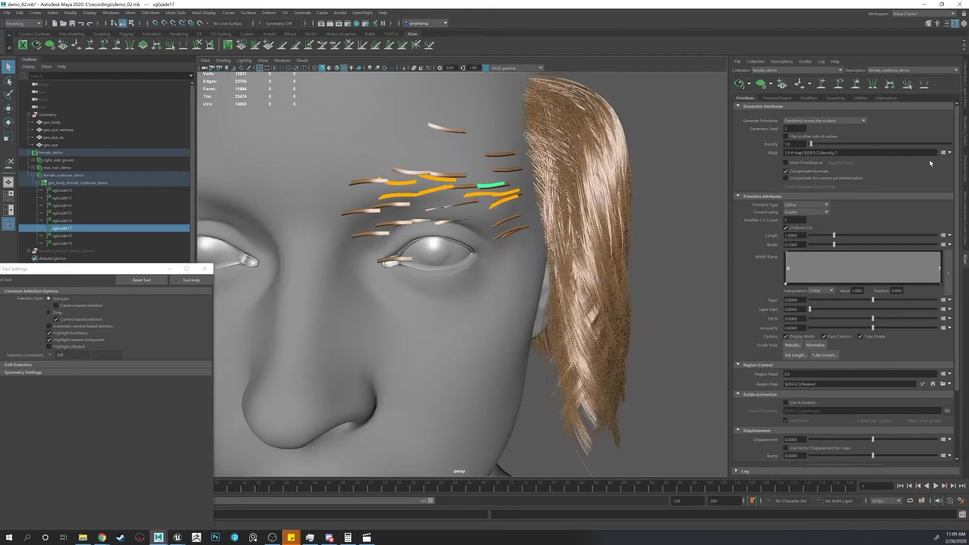
Create a map named mask for the eyebrow description's Mask attribute, with Black as its start color.
left_click(949, 152)
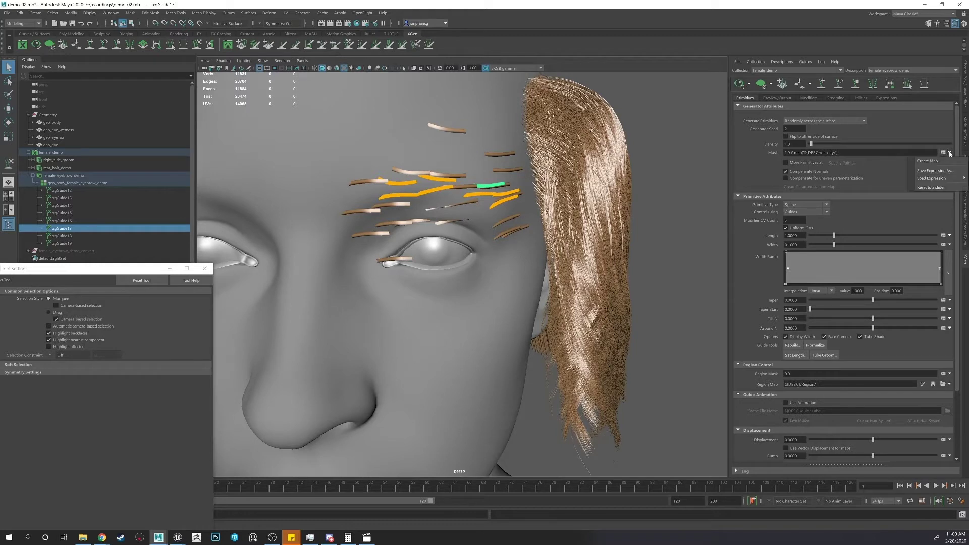
left_click(938, 162)
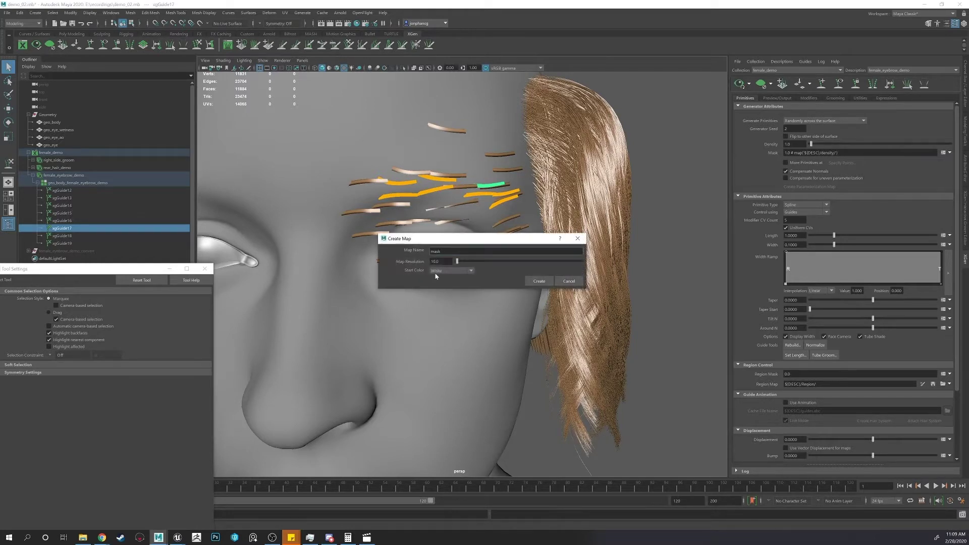
left_click(452, 270)
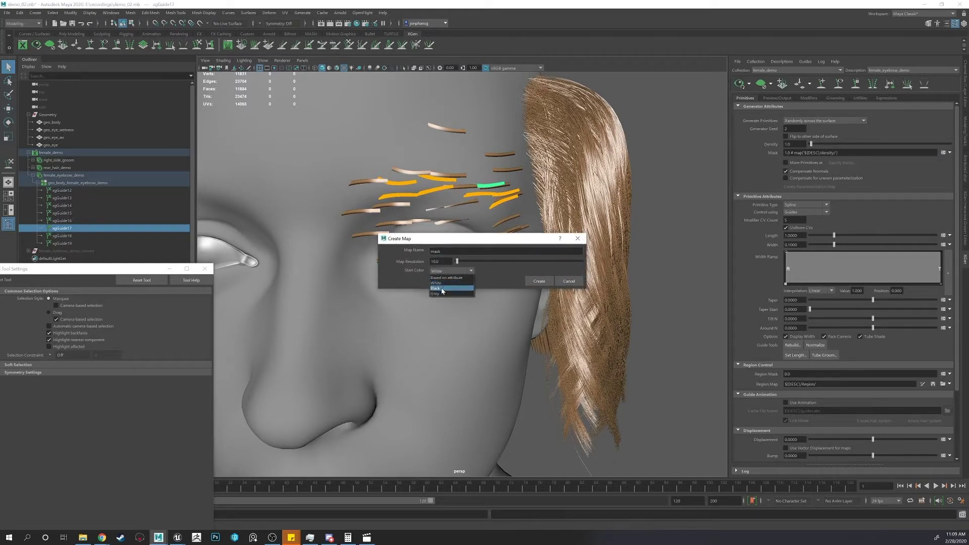
left_click(444, 290)
left_click(539, 281)
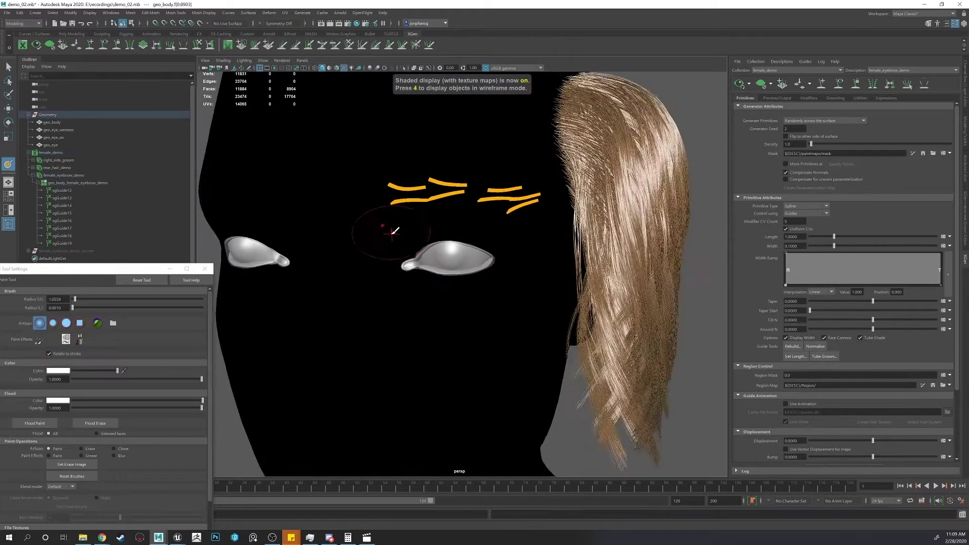
Show the wireframe on the shaded head and bring the Tool Settings window fully into view.
left_click(337, 69)
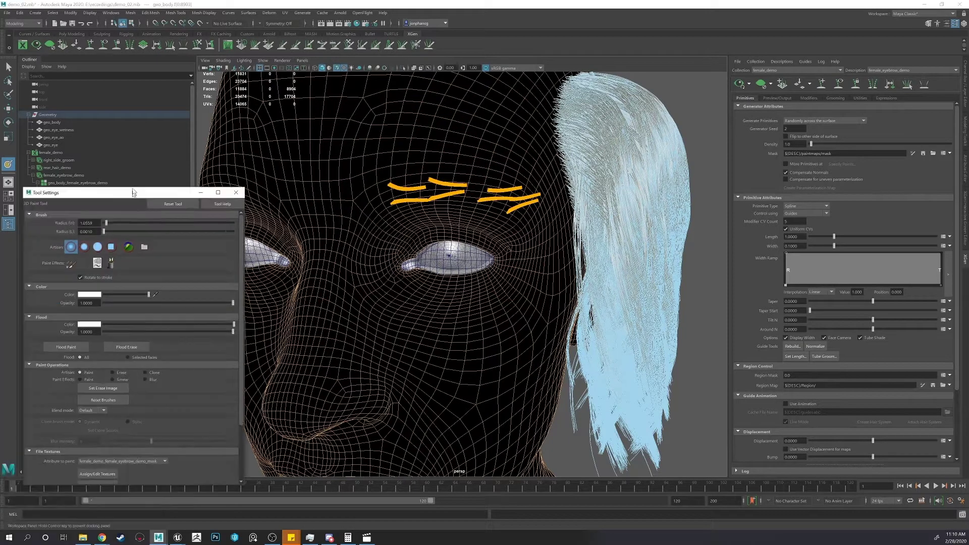
mouse_move(152, 311)
left_mouse_down()
mouse_move(68, 315)
mouse_move(305, 314)
left_mouse_up()
left_click(67, 334)
scroll(402, 266, "up", 6)
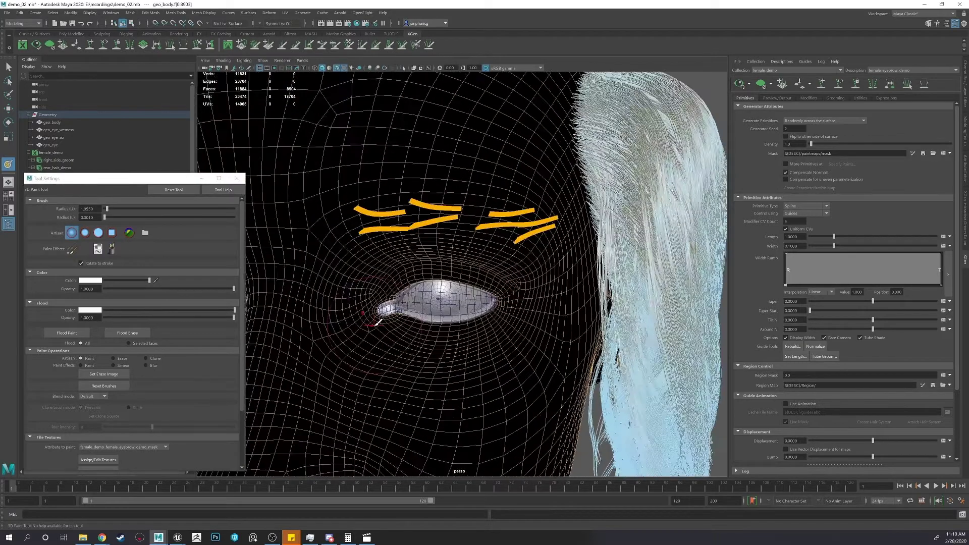
key("q")
left_click_drag(402, 266, 396, 268, "alt")
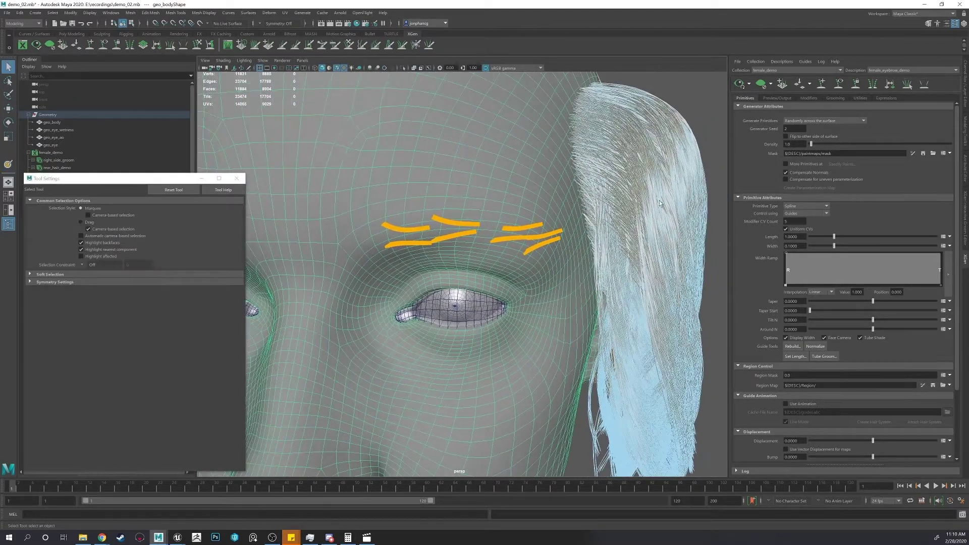
Paint a white band on the mask map over the eyebrow guides with a smaller soft brush.
left_click(914, 154)
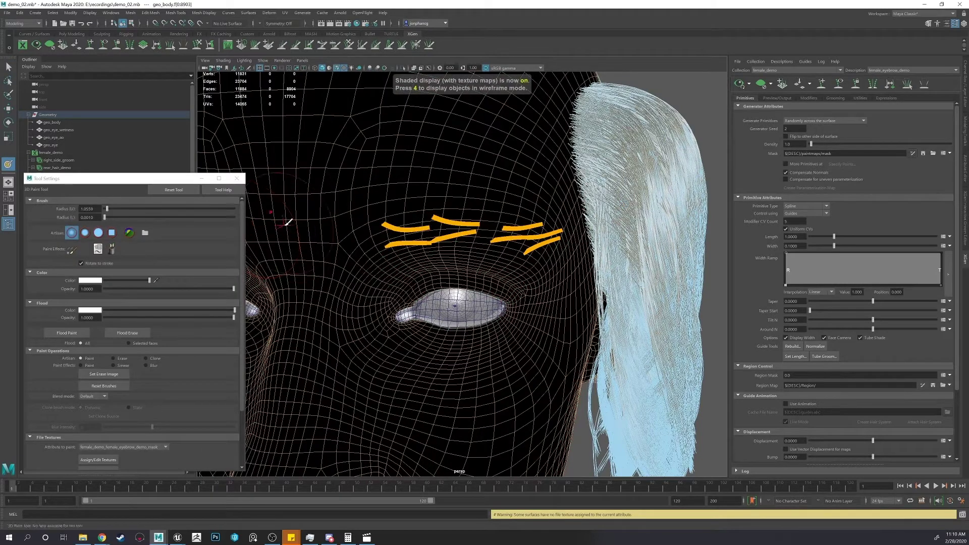
key("b")
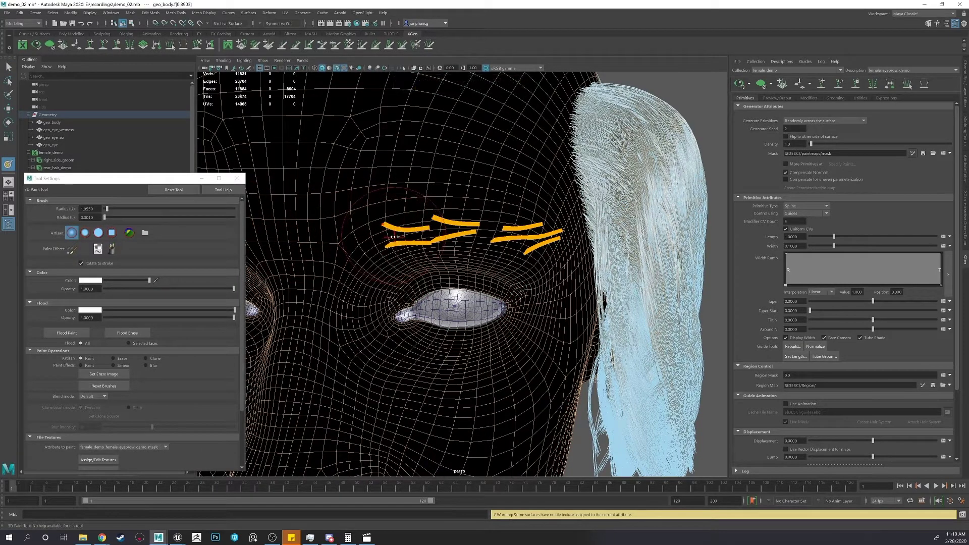
mouse_move(405, 230)
left_mouse_down()
mouse_move(414, 216)
mouse_move(384, 227)
mouse_move(442, 221)
left_mouse_up()
scroll(405, 237, "up", 3)
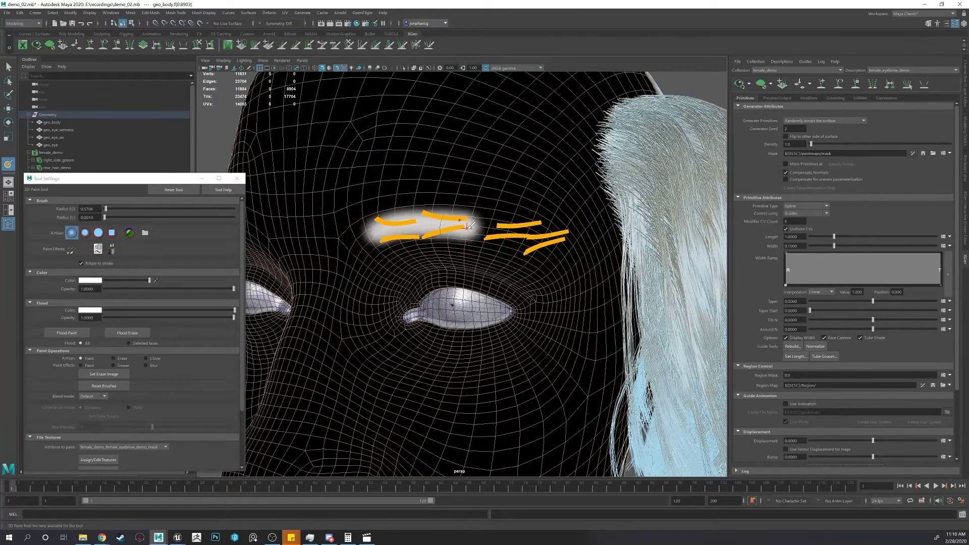
mouse_move(469, 226)
left_mouse_down()
mouse_move(550, 243)
mouse_move(384, 229)
mouse_move(466, 220)
mouse_move(535, 242)
left_mouse_up()
left_click_drag(383, 183, 506, 245, "alt")
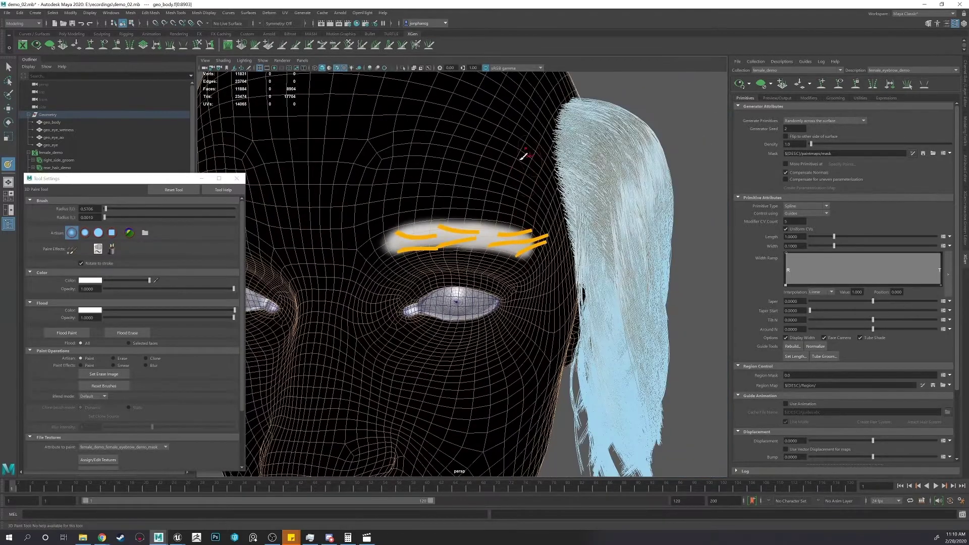
Save the painted mask and raise the eyebrow density to about 19.
left_click(922, 154)
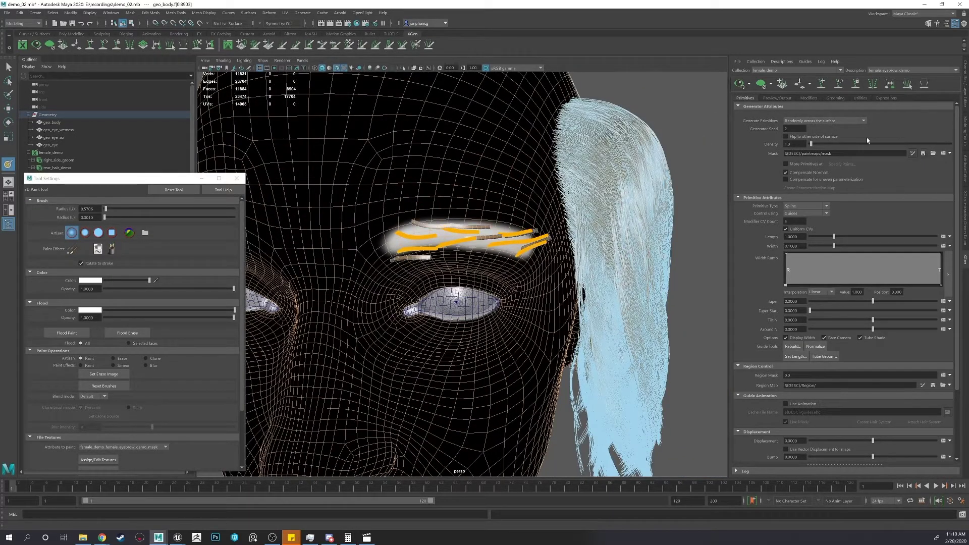
left_click_drag(694, 125, 717, 127, "alt")
left_click_drag(816, 144, 835, 144)
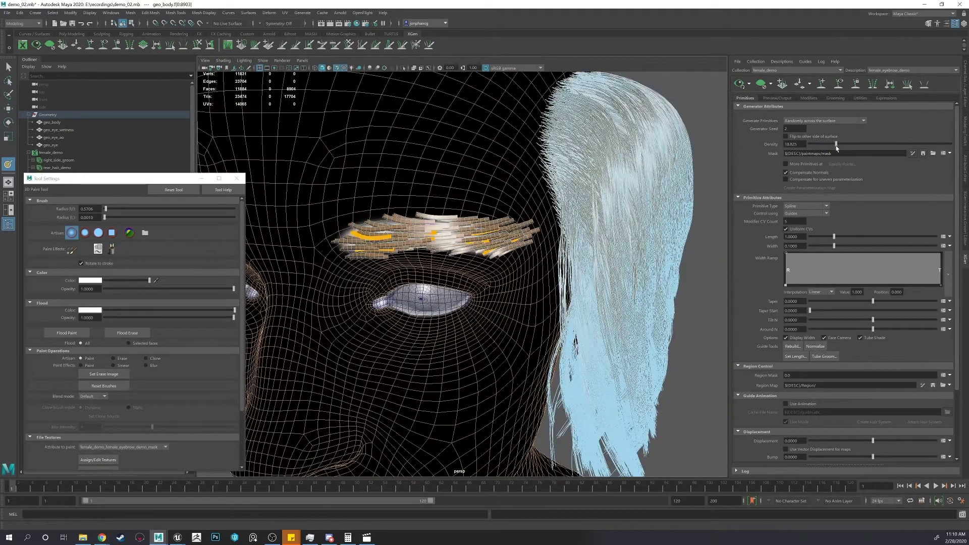
mouse_move(593, 158)
left_mouse_down("alt")
mouse_move(597, 130)
mouse_move(609, 131)
left_mouse_up("alt")
Clear the hair preview and paint-select the geo_body faces covering the brow area around the guides.
key("q")
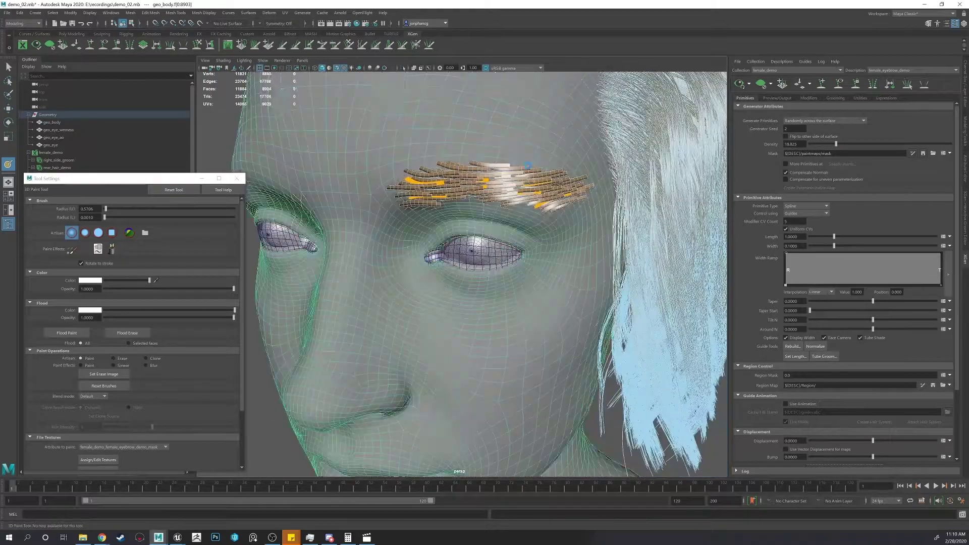
left_click(521, 140)
left_click(762, 86)
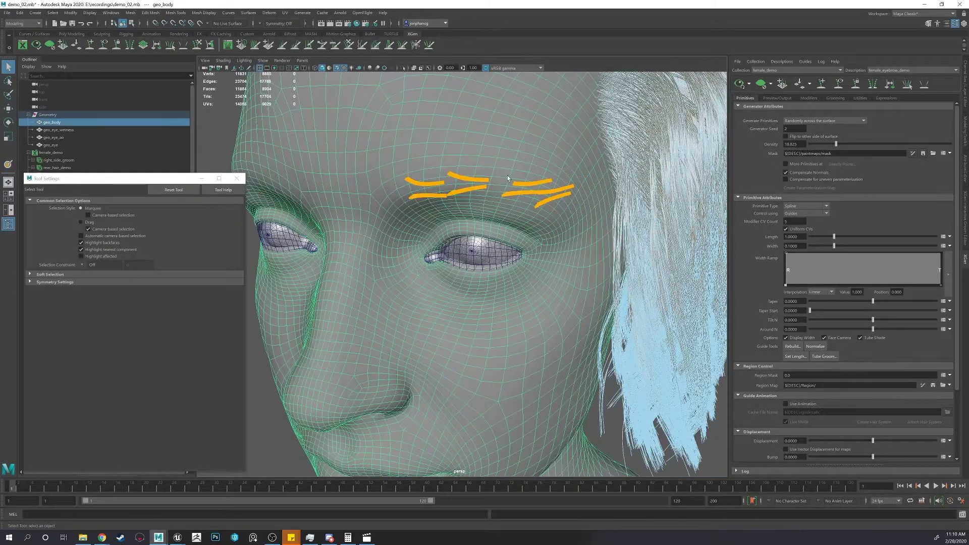
mouse_move(509, 179)
left_mouse_down("alt")
mouse_move(530, 199)
mouse_move(492, 188)
mouse_move(492, 167)
mouse_move(456, 167)
mouse_move(429, 187)
mouse_move(461, 188)
mouse_move(447, 161)
mouse_move(525, 194)
mouse_move(580, 203)
left_mouse_up("alt")
left_click(529, 200)
key("q")
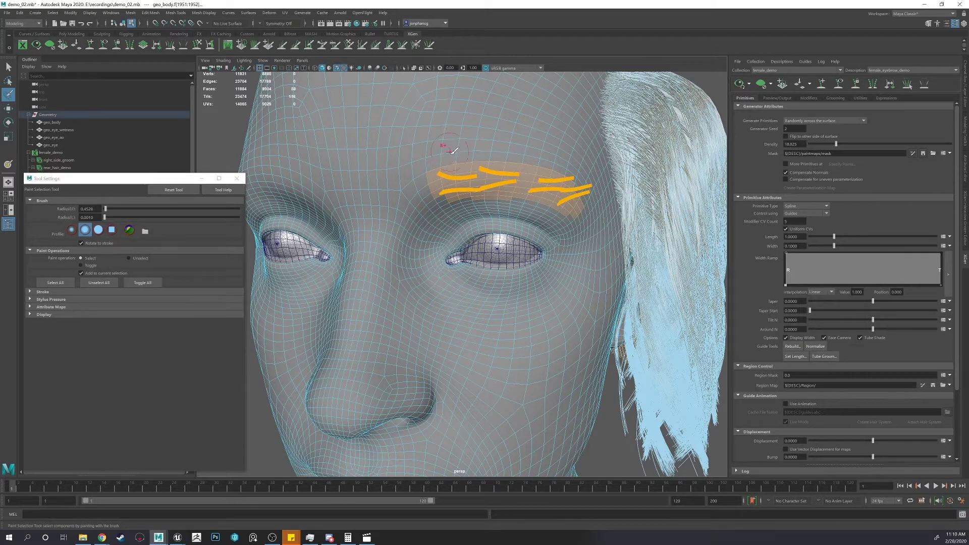
mouse_move(506, 201)
left_mouse_down("ctrl")
mouse_move(457, 184)
mouse_move(427, 190)
mouse_move(524, 183)
left_mouse_up("ctrl")
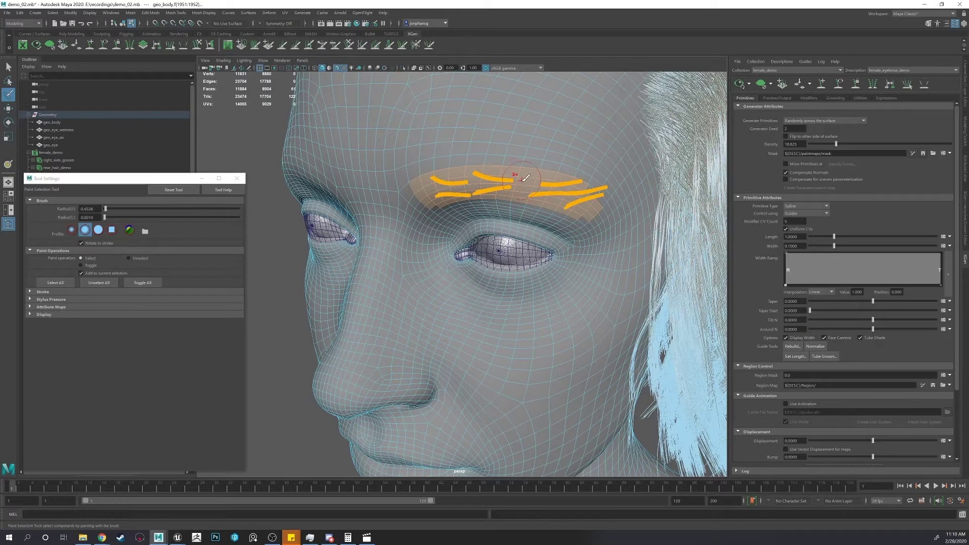
key("q")
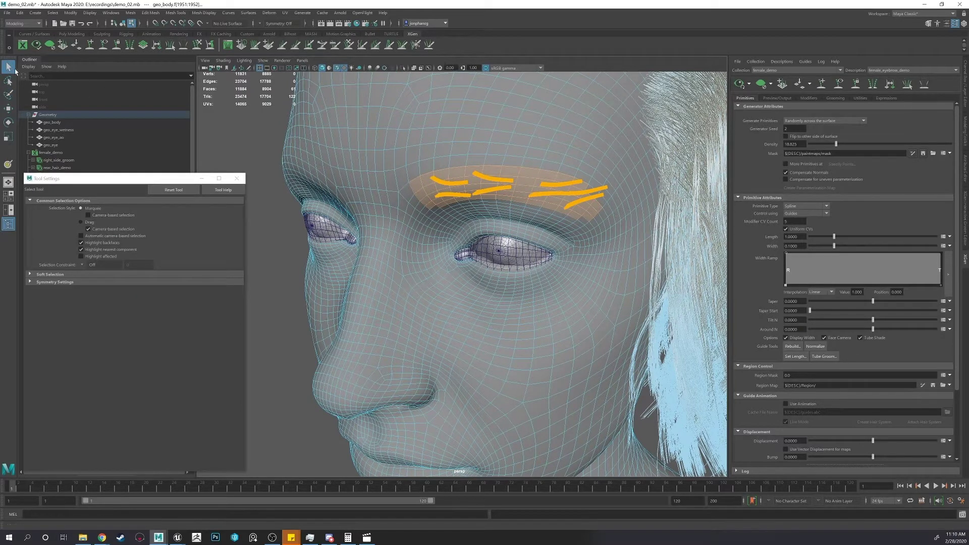
Isolate the selected brow faces in the viewport and return to face selection on the isolated patch.
left_click_drag(383, 130, 402, 71, "alt")
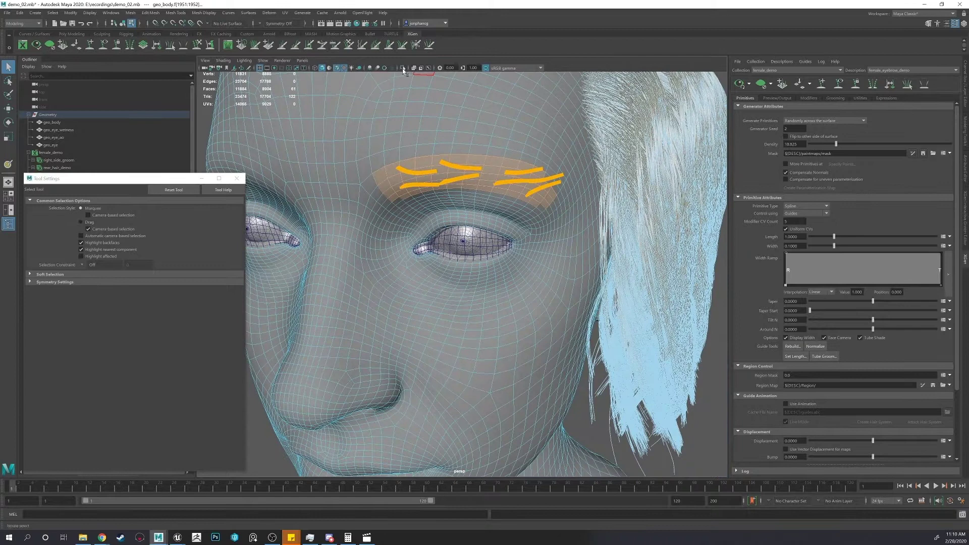
left_click(402, 68)
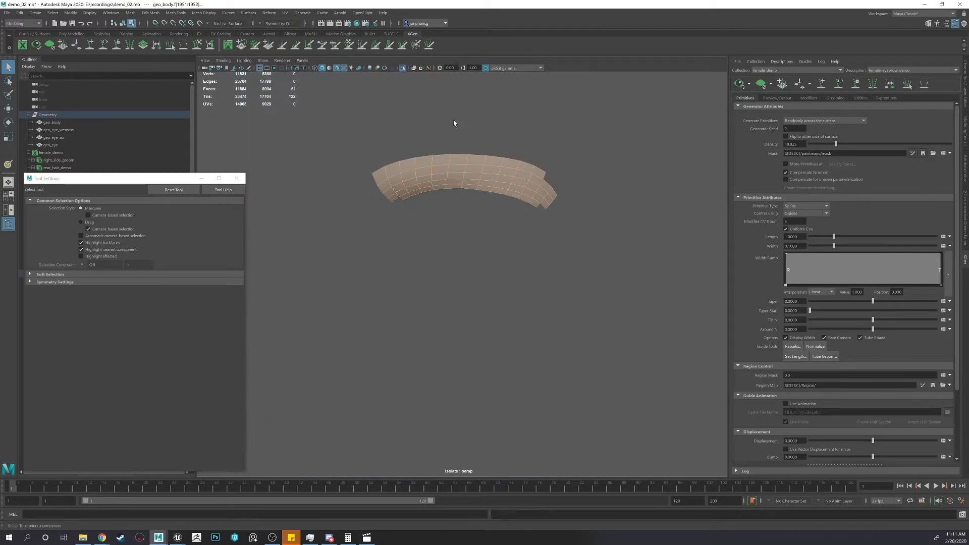
left_click(535, 116)
left_click(487, 180)
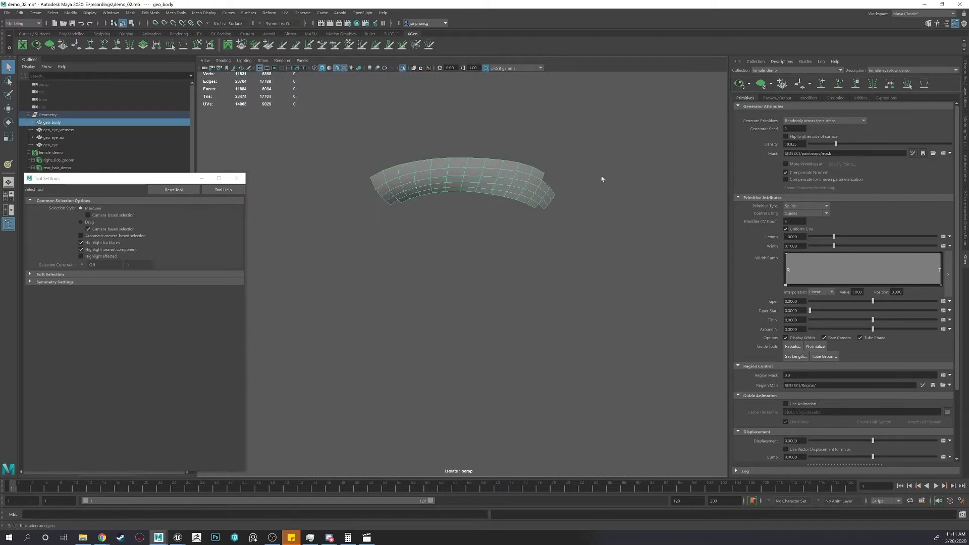
right_click_drag(532, 181, 518, 209)
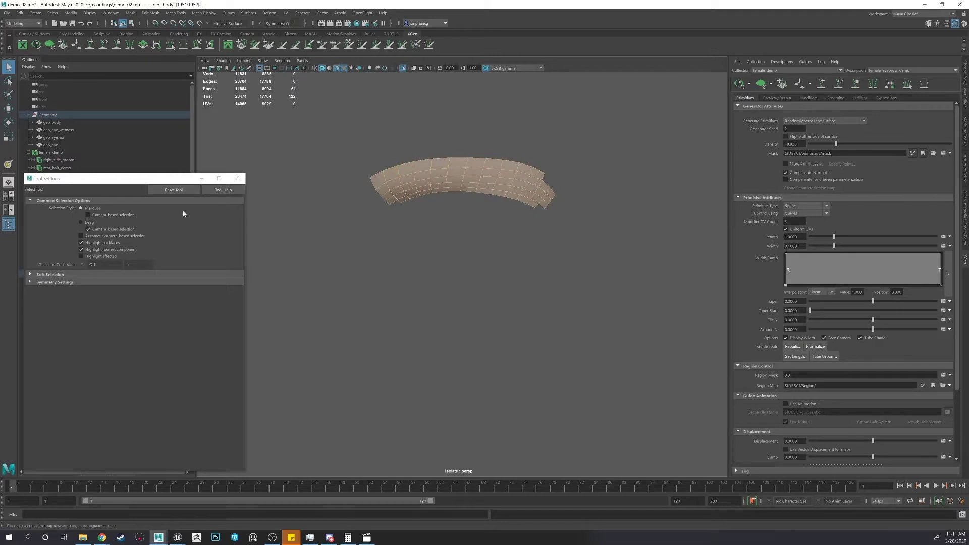
Paint the whole isolated brow patch white on the mask map using the solid brush profile.
left_click(913, 153)
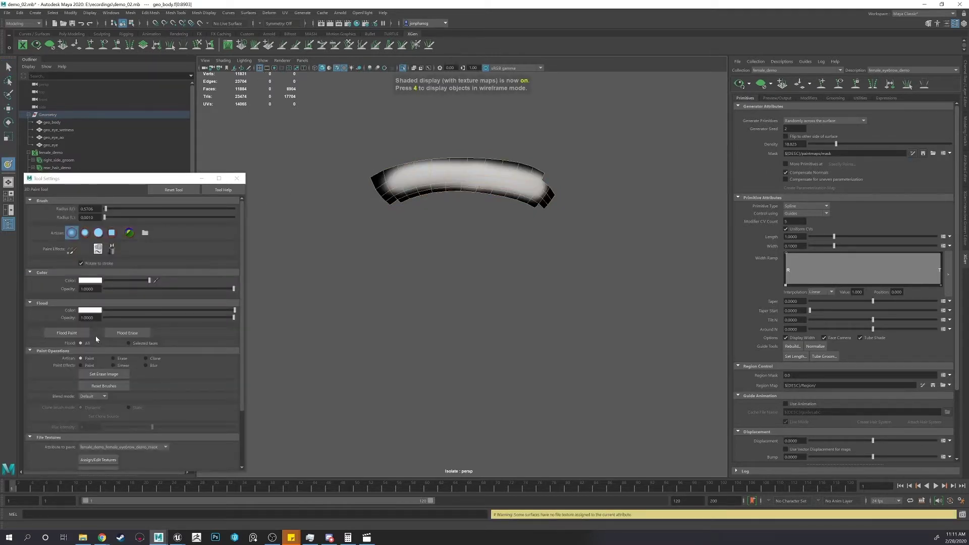
scroll(96, 336, "down", 1)
scroll(121, 323, "up", 1)
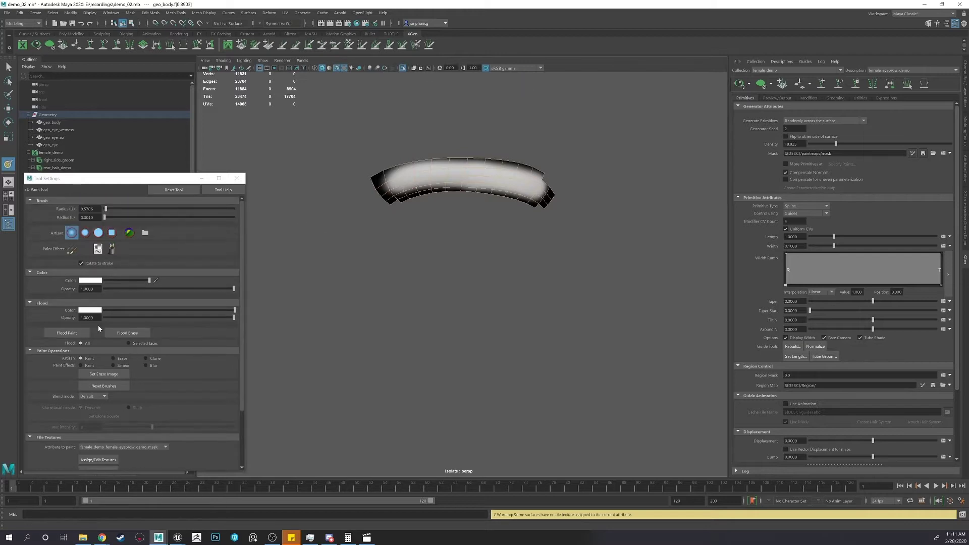
left_click(98, 233)
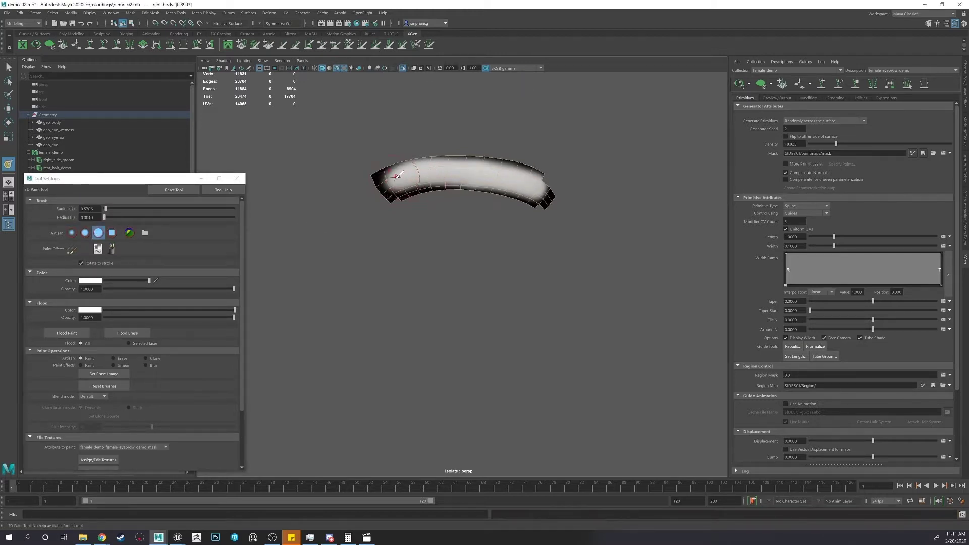
left_click_drag(397, 175, 562, 188)
key("q")
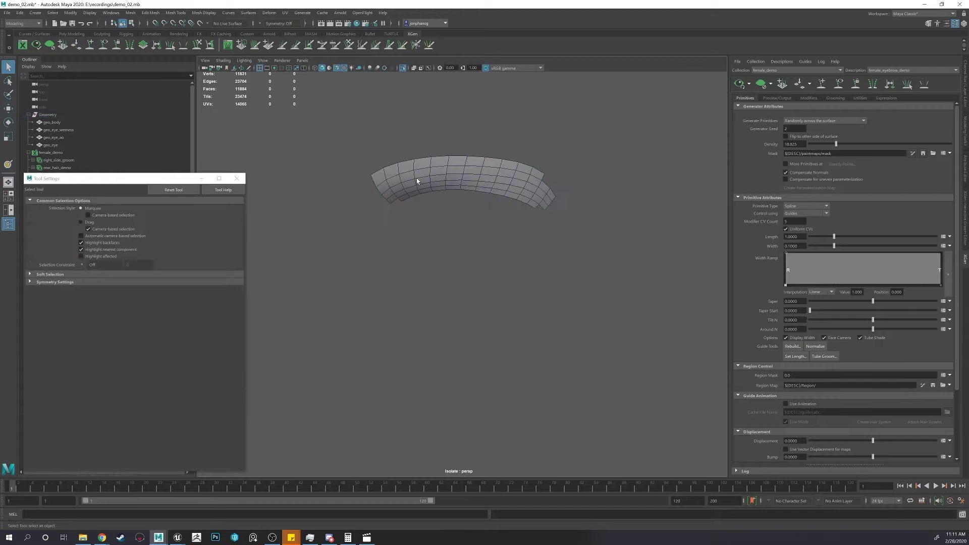
Show the full head again and save the repainted mask so the eyebrow preview updates.
left_click(487, 171)
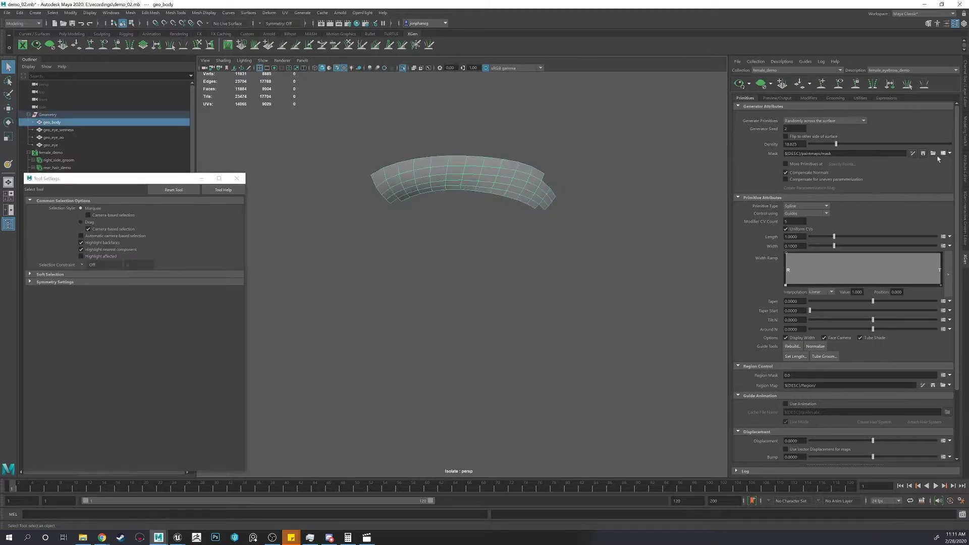
left_click(912, 153)
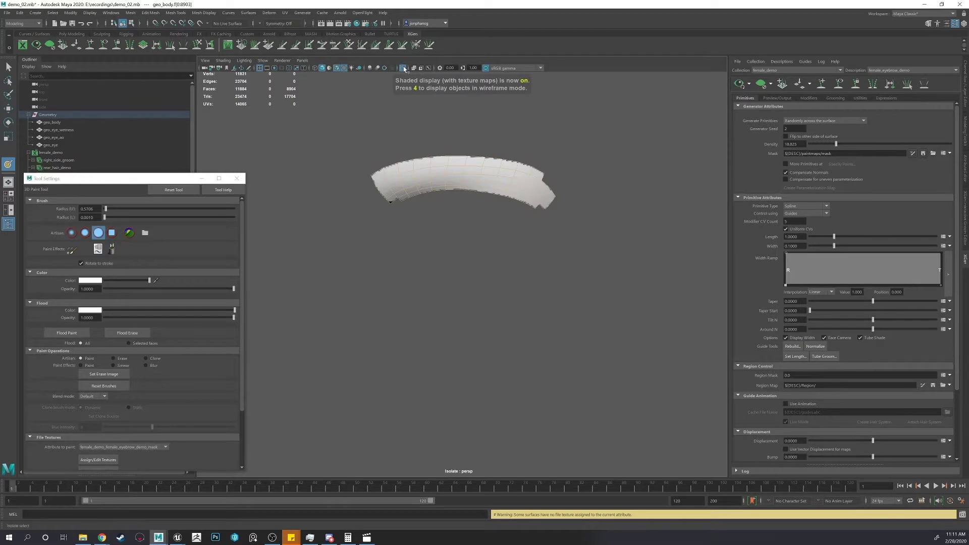
left_click(402, 68)
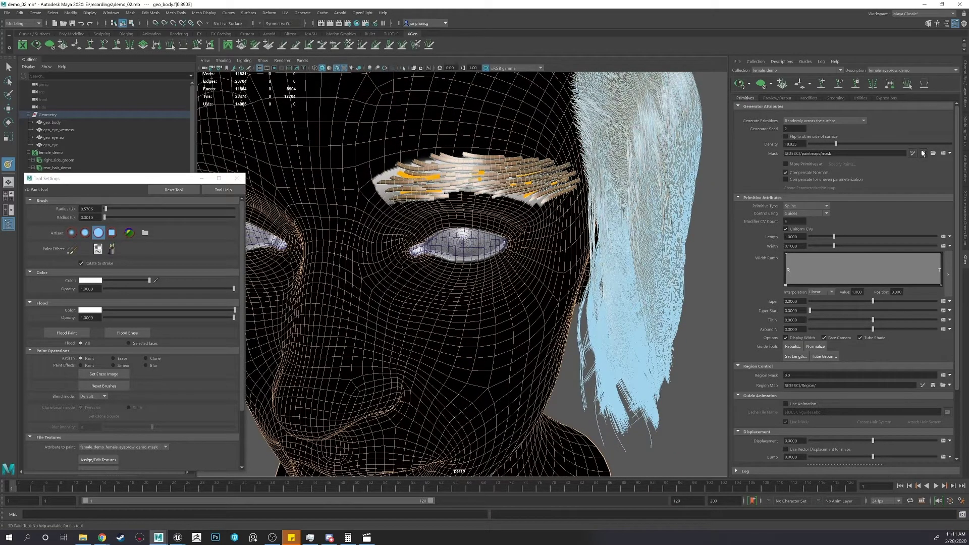
mouse_move(598, 167)
left_mouse_down("alt")
mouse_move(494, 178)
mouse_move(723, 134)
left_mouse_up("alt")
key("q")
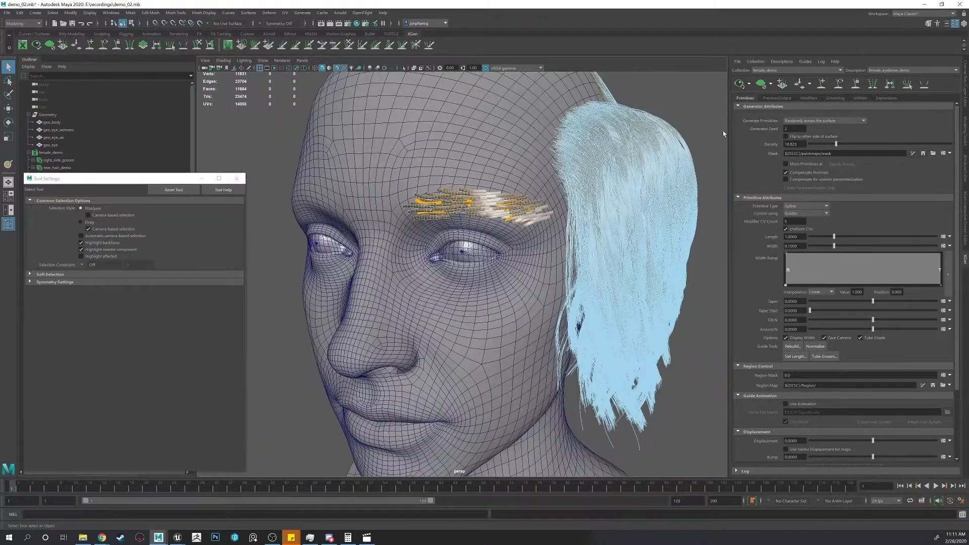
Clear the hair preview and convert all the eyebrow guides to curves, keeping the original guides.
left_click(760, 84)
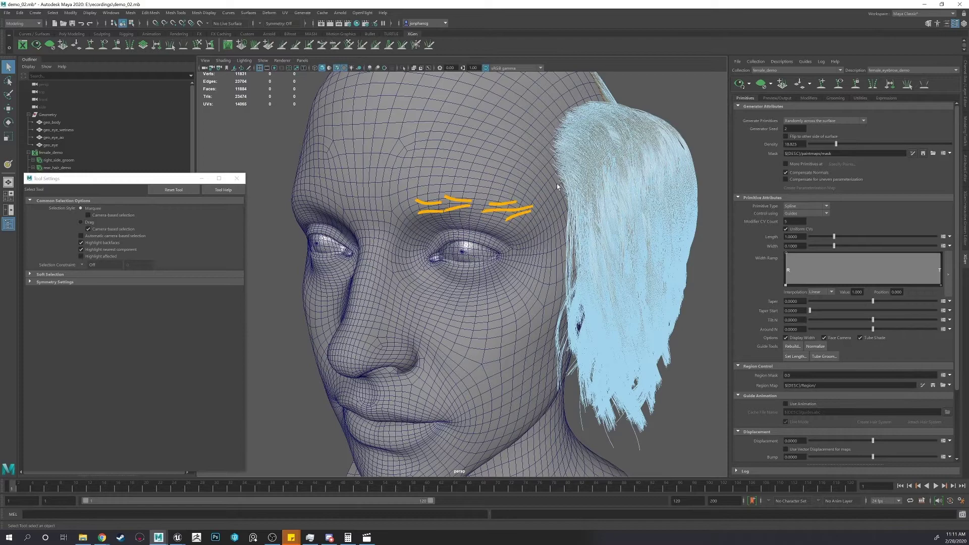
left_click_drag(556, 184, 423, 294, "alt")
left_click_drag(530, 292, 546, 223, "alt")
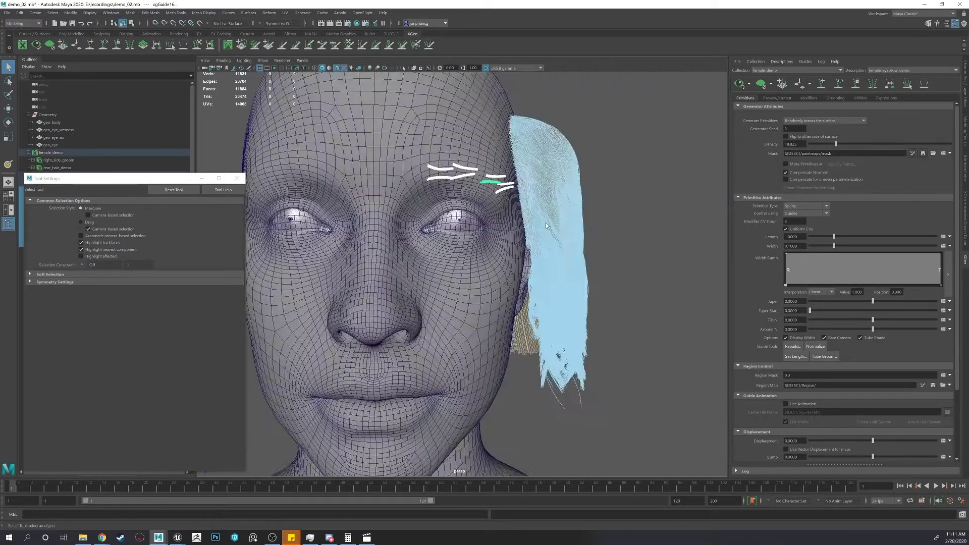
left_click(860, 98)
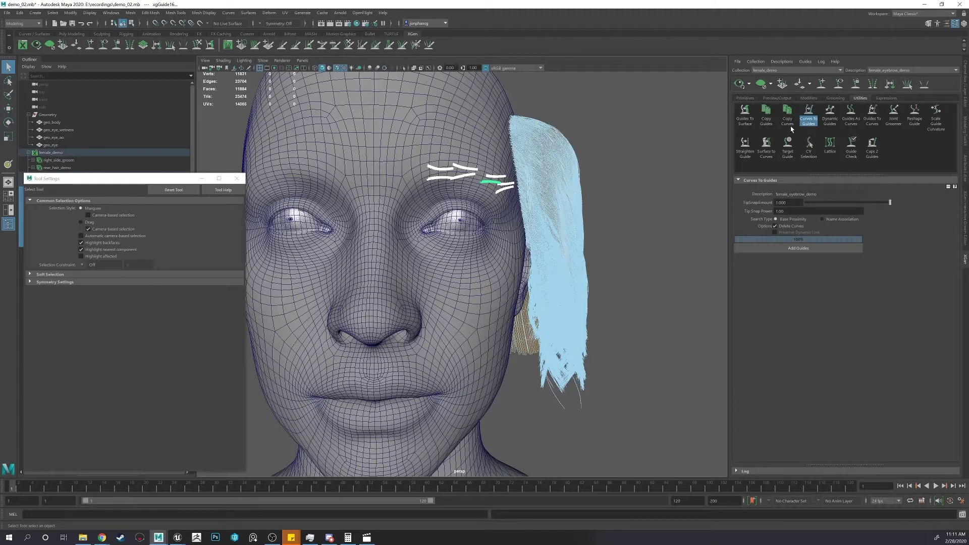
left_click(811, 117)
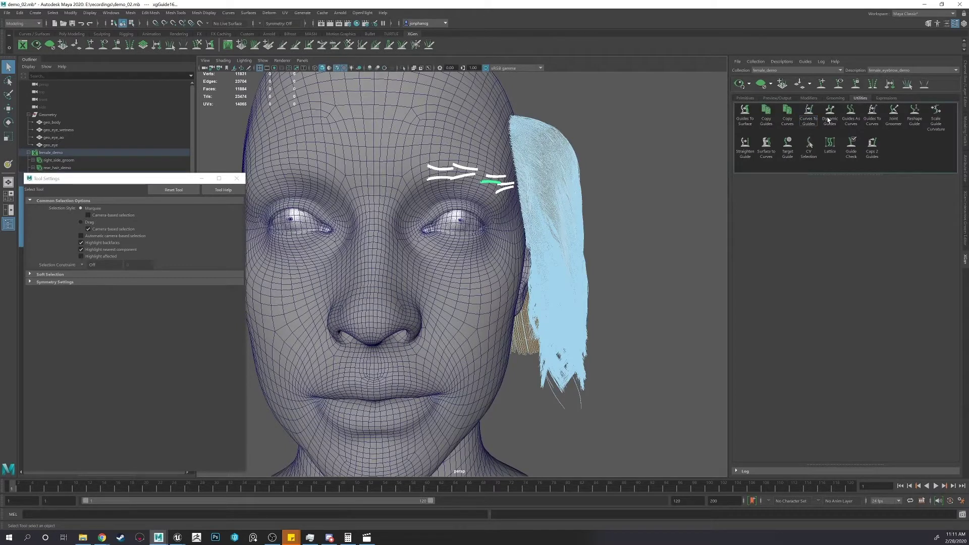
left_click(872, 119)
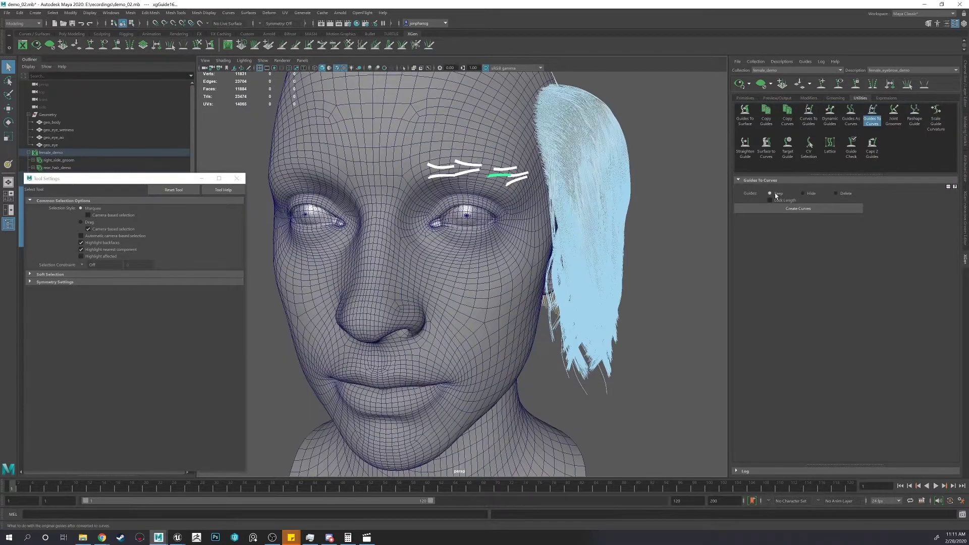
left_click(765, 209)
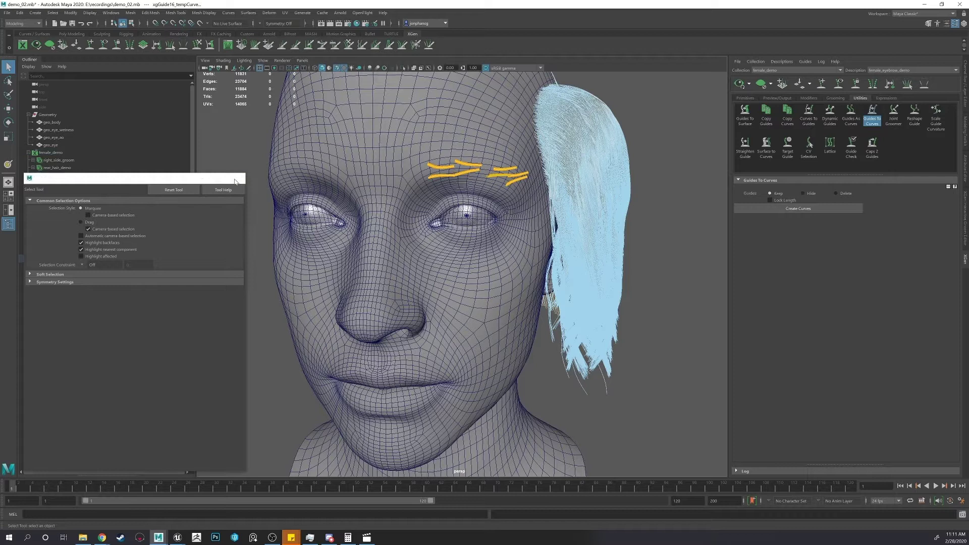
Group all the guide temp curves under xgCurvesFromGuides1 in the xgGroom hierarchy.
left_click(236, 179)
left_click(27, 258)
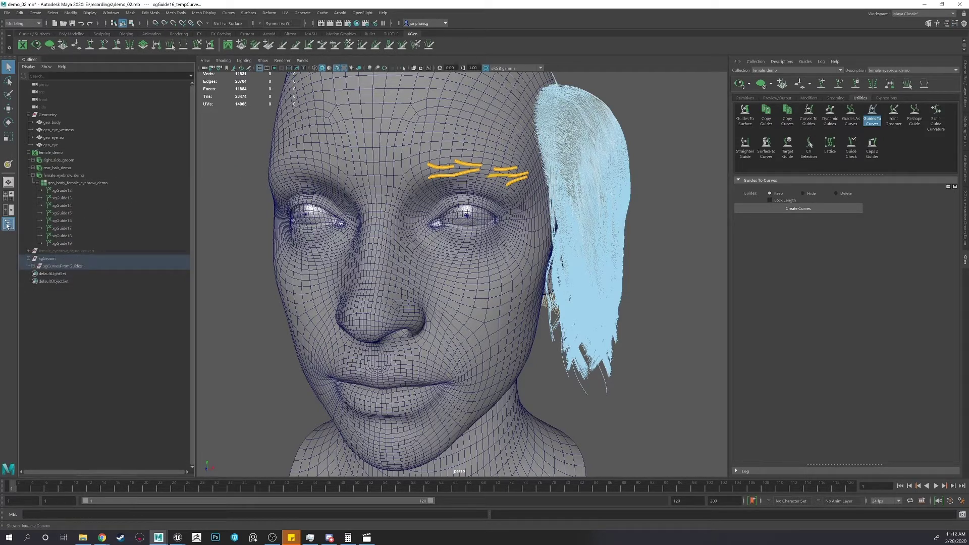
left_click(33, 267)
left_click(90, 274)
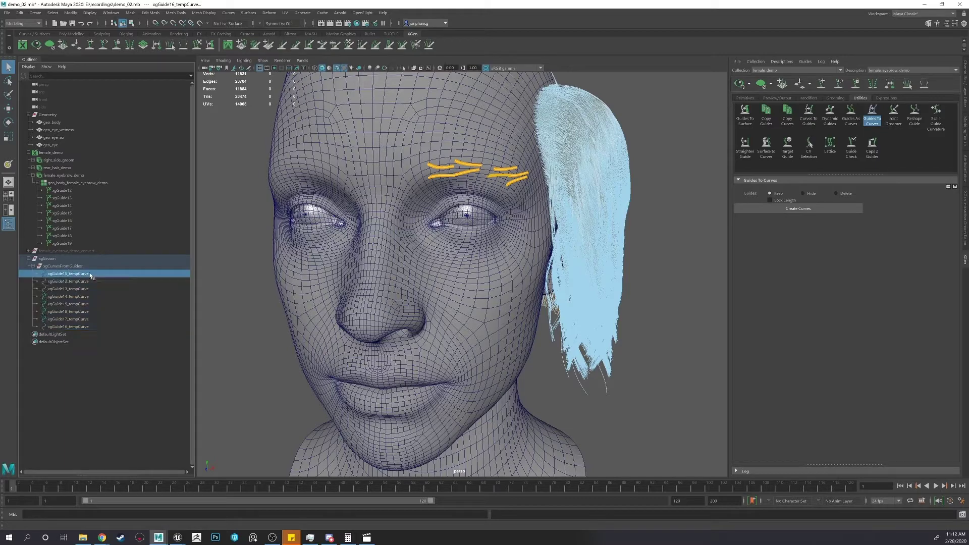
left_click(89, 326, "shift")
left_click_drag(404, 297, 431, 287, "alt")
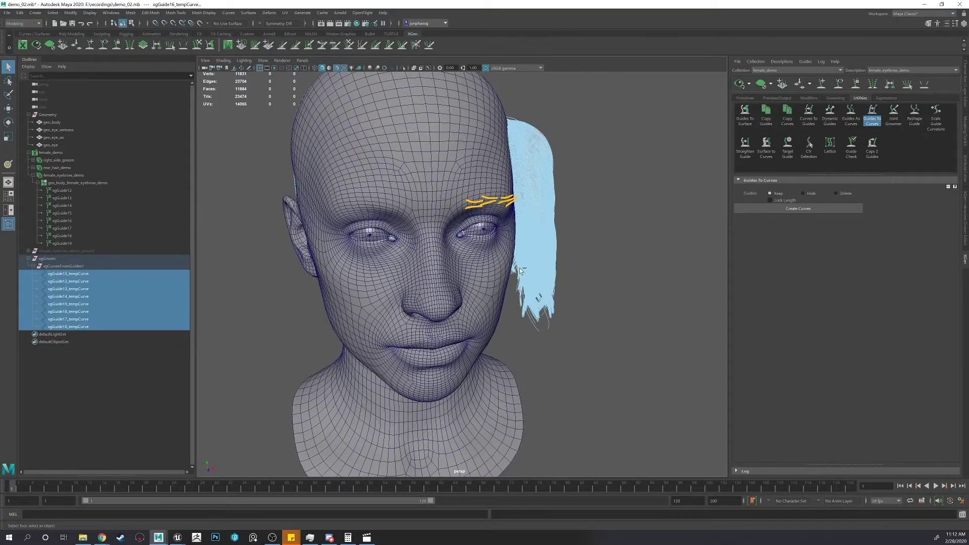
key("ctrl+g")
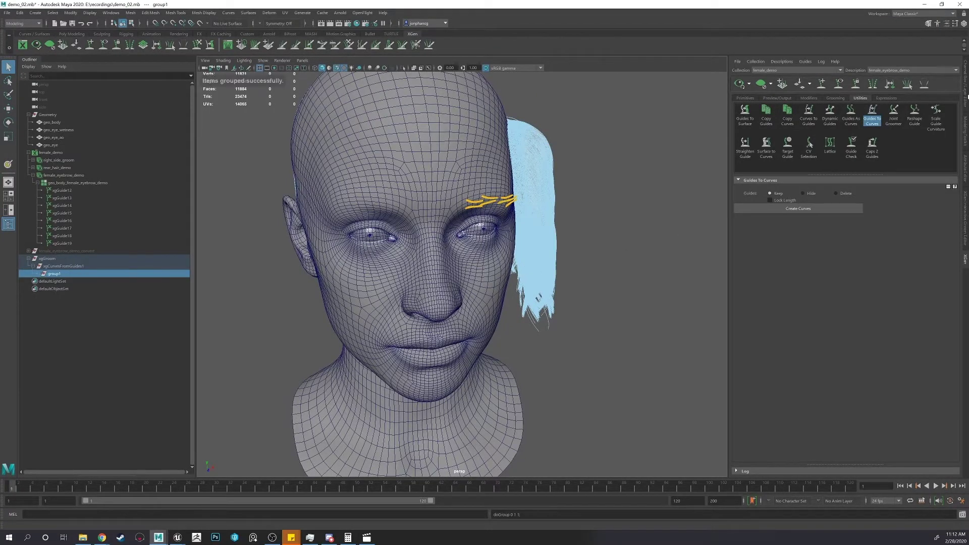
Mirror the grouped curves to the opposite brow by setting the group's Scale X to -1.
left_click(965, 99)
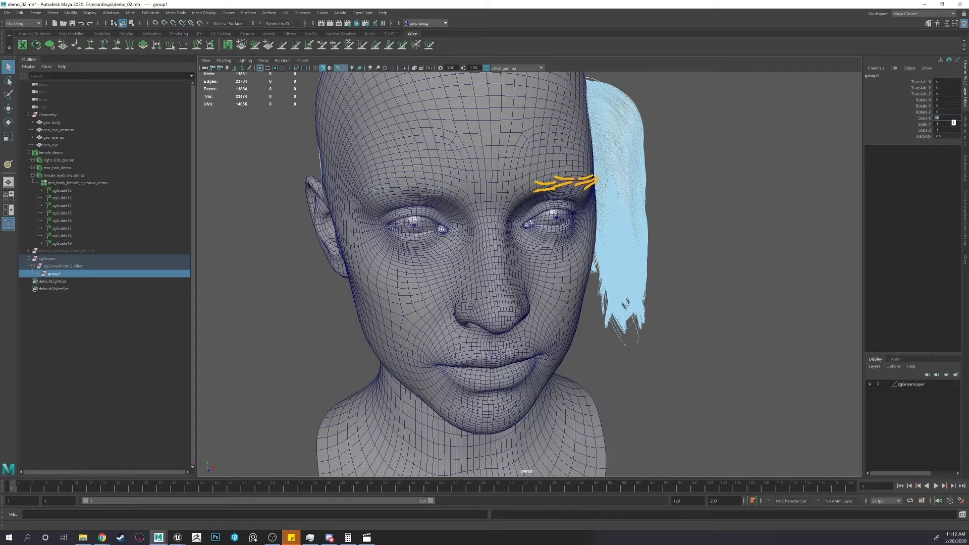
left_click_drag(646, 140, 621, 160, "alt")
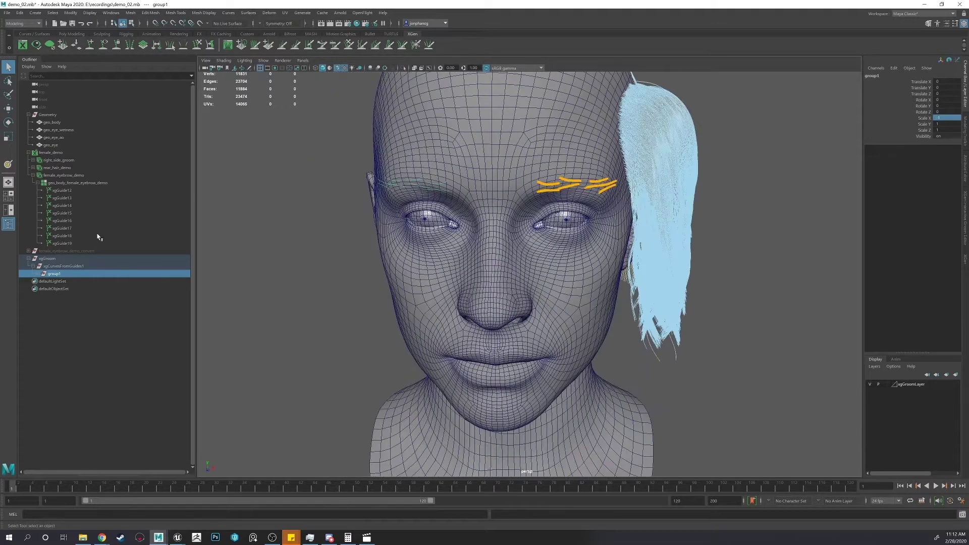
left_click_drag(317, 137, 344, 138, "alt")
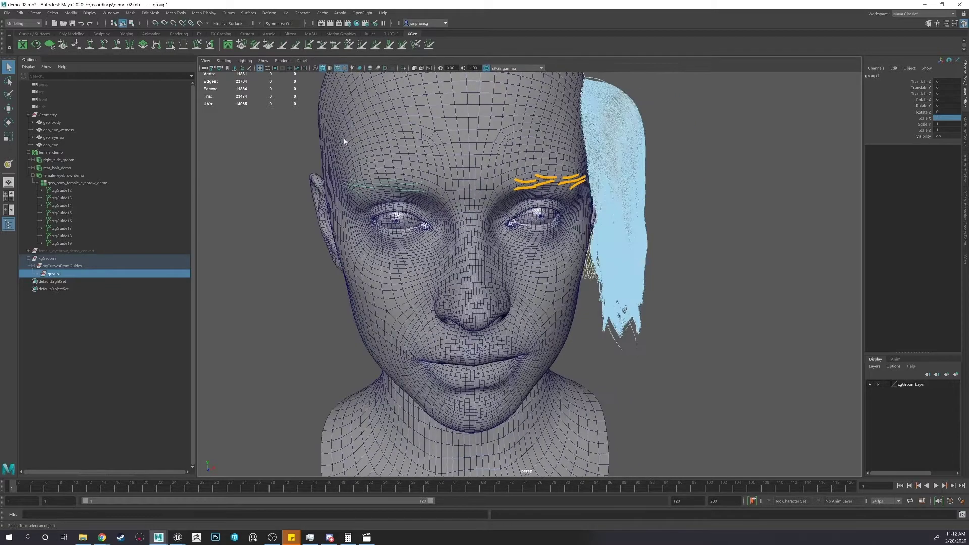
Convert the mirrored curve group into guides with Curves To Guides, deleting the source curves, and deselect the guides.
left_click(966, 247)
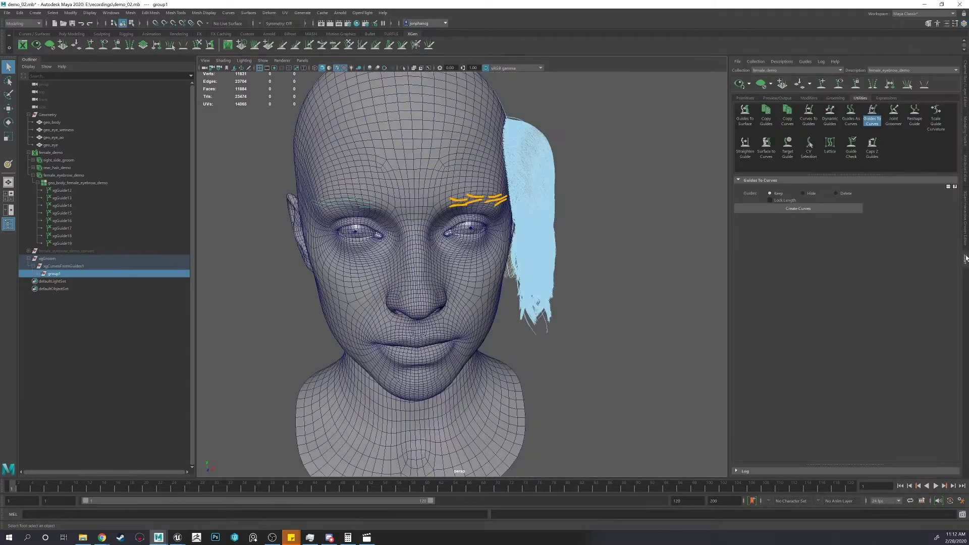
left_click(868, 120)
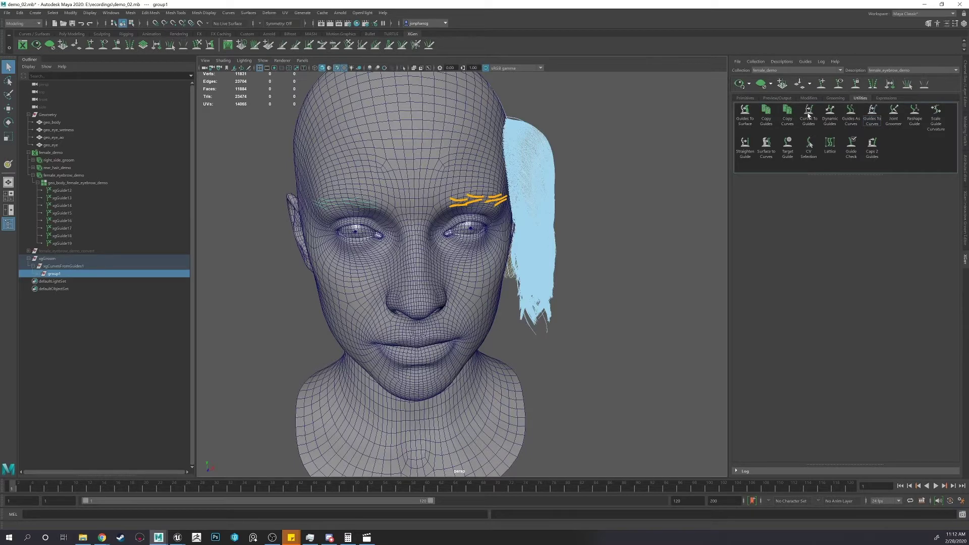
left_click(808, 114)
left_click(806, 247)
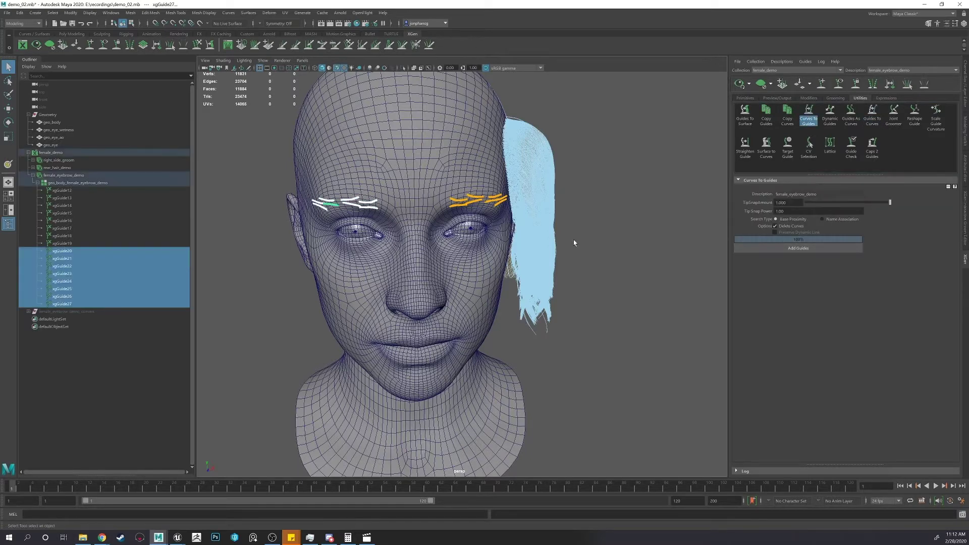
left_click_drag(573, 243, 563, 251, "alt")
left_click(671, 192)
Preview the eyebrow hair with the mirrored guides and select the geo_body mesh.
left_click(744, 98)
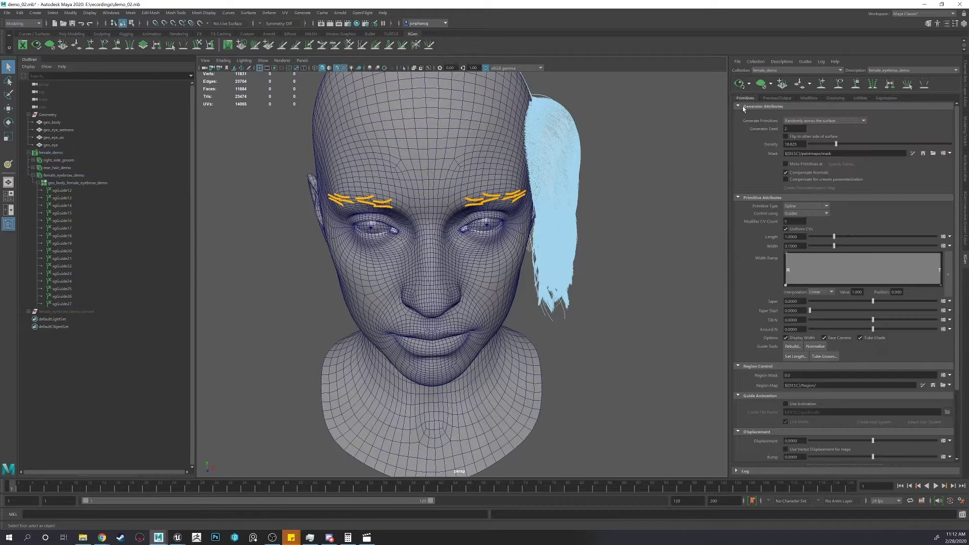
left_click_drag(575, 166, 618, 176, "alt")
left_click(739, 83)
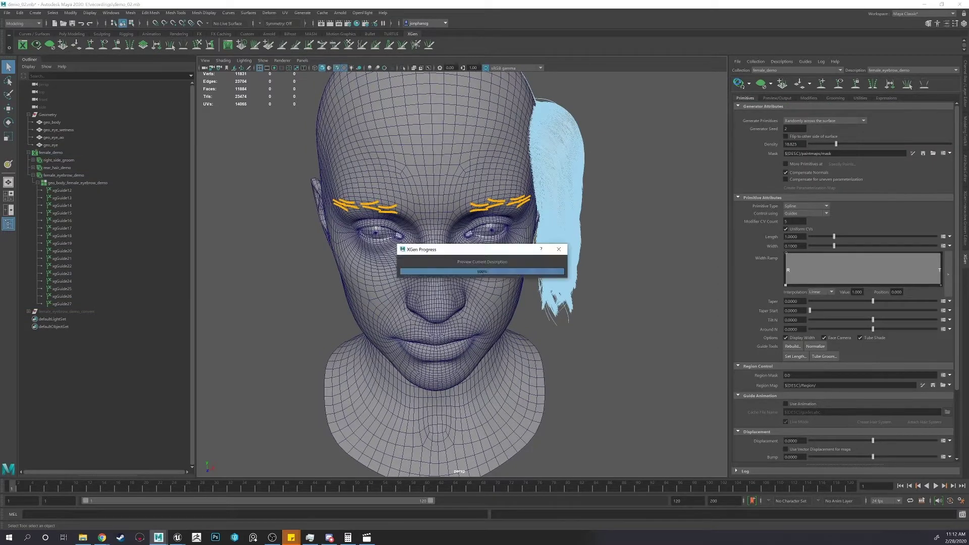
scroll(545, 187, "up", 2)
left_click_drag(507, 198, 510, 161, "alt")
left_click(509, 162)
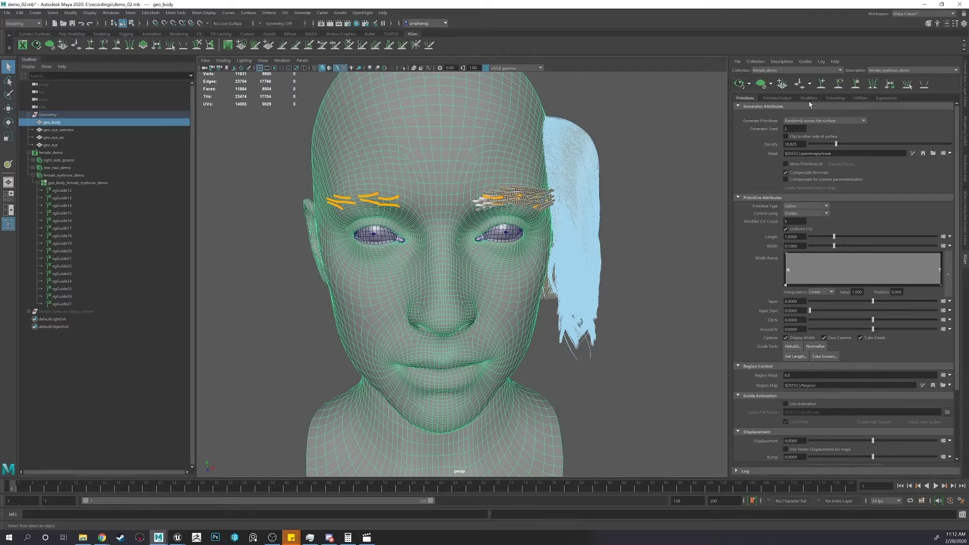
left_click_drag(503, 171, 495, 171, "alt")
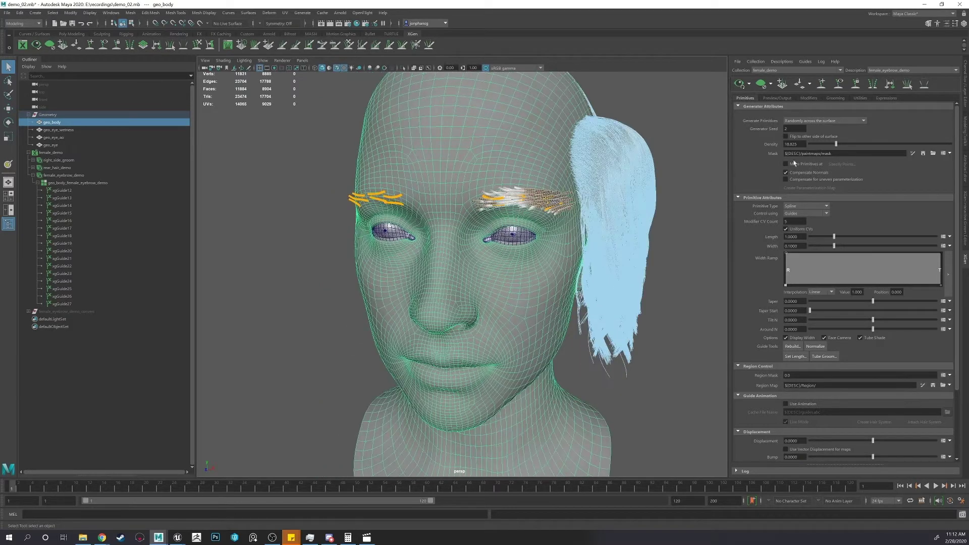
Open the density mask for 3D painting and flood the whole map with black.
left_click(912, 153)
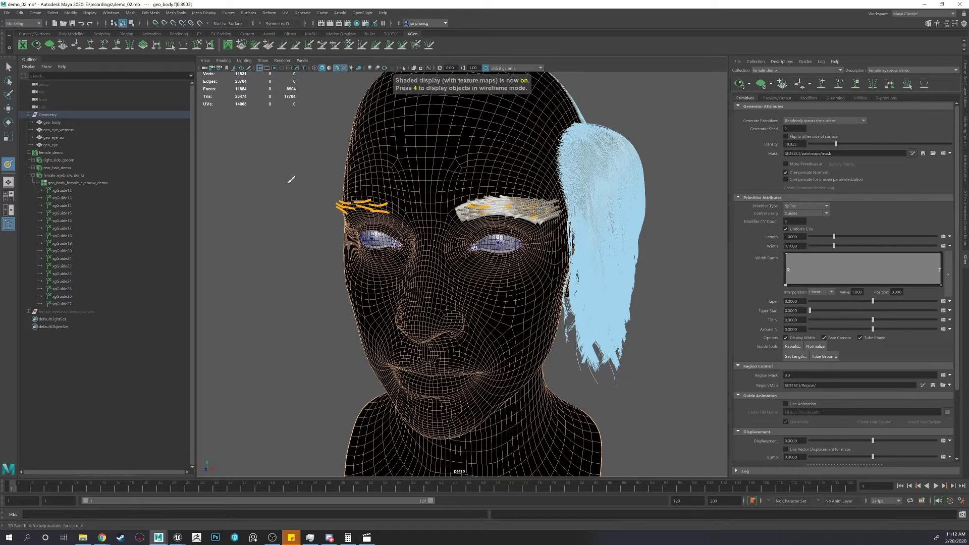
double_click(8, 164)
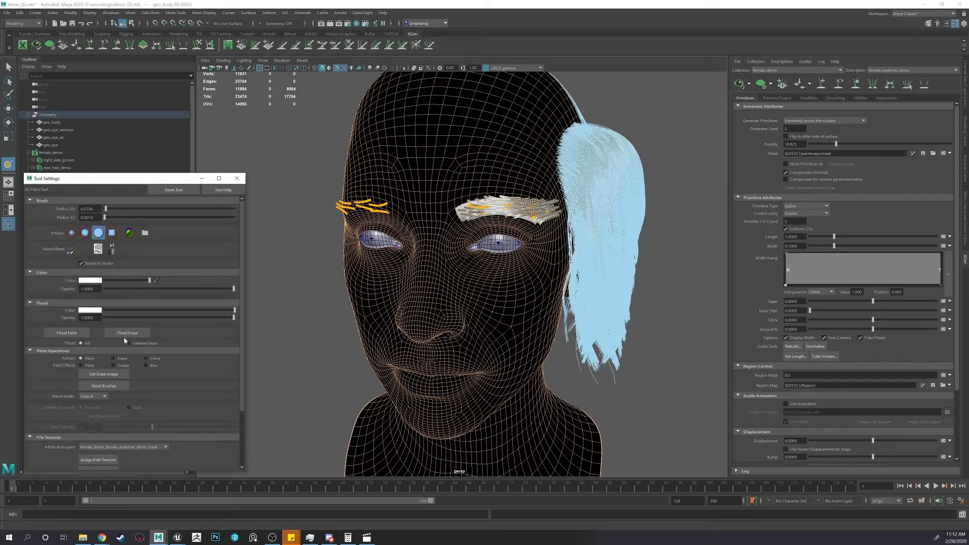
left_click(104, 310)
left_click(69, 332)
left_click_drag(327, 251, 333, 265, "alt")
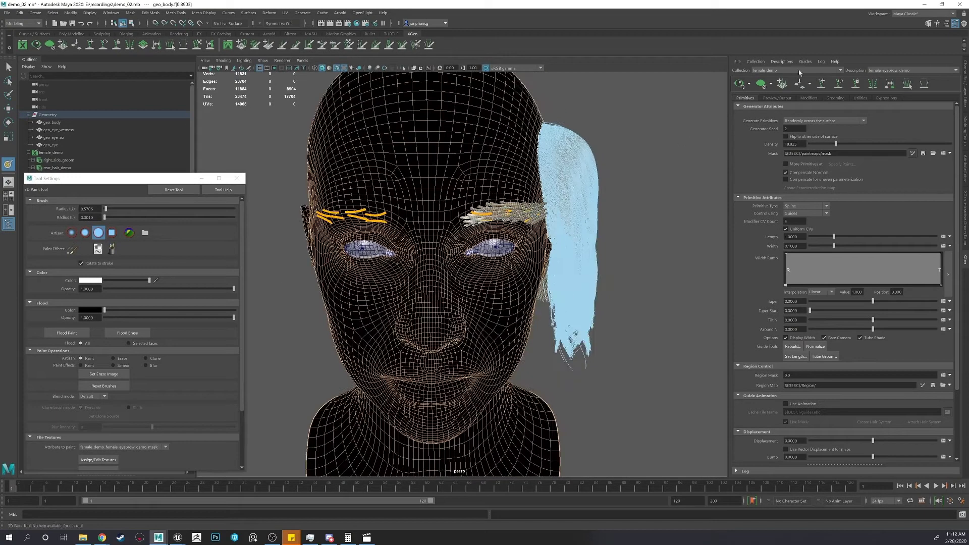
Clear the hair preview and enable stroke Reflection across the X axis for the mask brush.
left_click(760, 84)
middle_click_drag(529, 173, 536, 164, "alt")
scroll(190, 286, "down", 3)
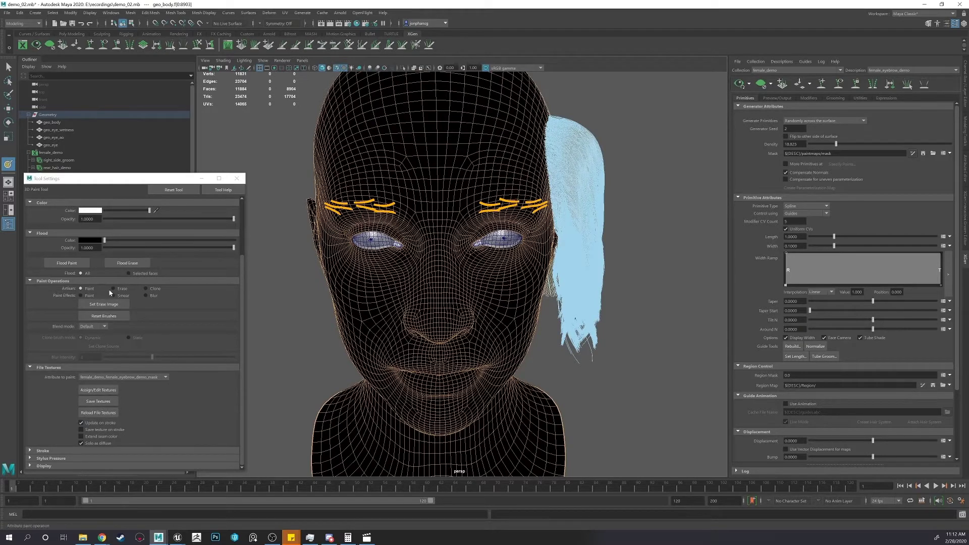
left_click(63, 451)
scroll(76, 439, "down", 2)
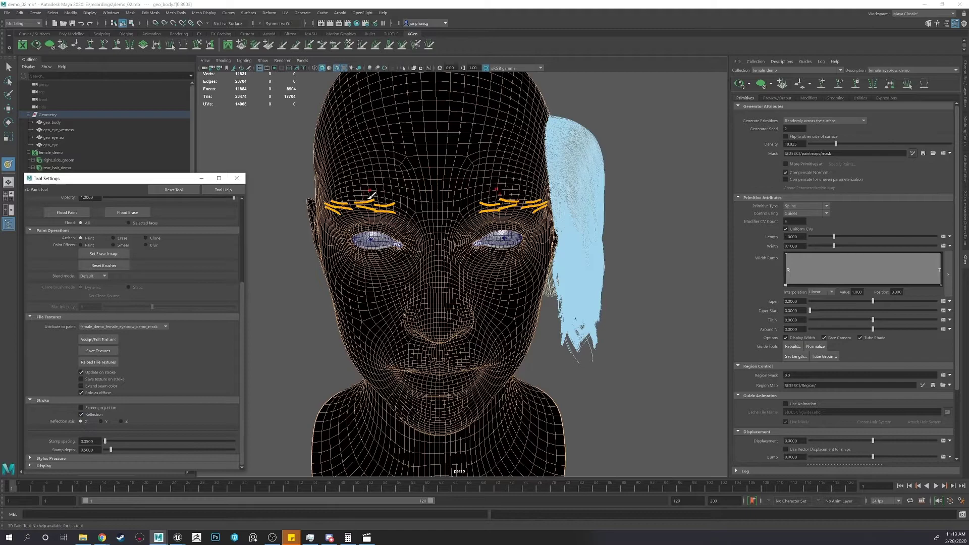
Paint white over the brow area around the mirrored guides so both eyebrows are masked symmetrically.
left_click_drag(370, 197, 409, 198, "alt")
right_click_drag(353, 196, 375, 196, "alt")
mouse_move(366, 196)
middle_mouse_down("alt")
mouse_move(376, 197)
mouse_move(362, 198)
middle_mouse_up("alt")
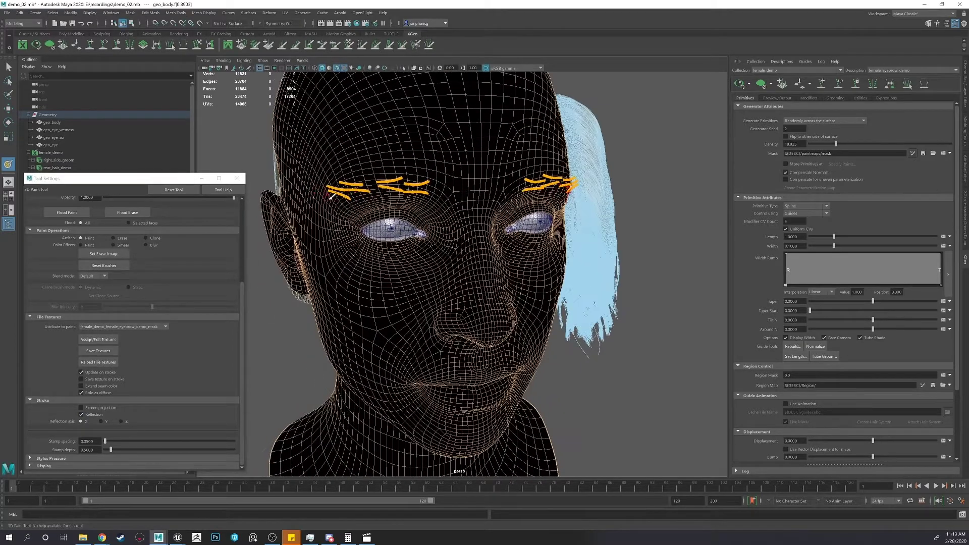
mouse_move(336, 201)
left_mouse_down()
mouse_move(347, 189)
mouse_move(434, 189)
left_mouse_up()
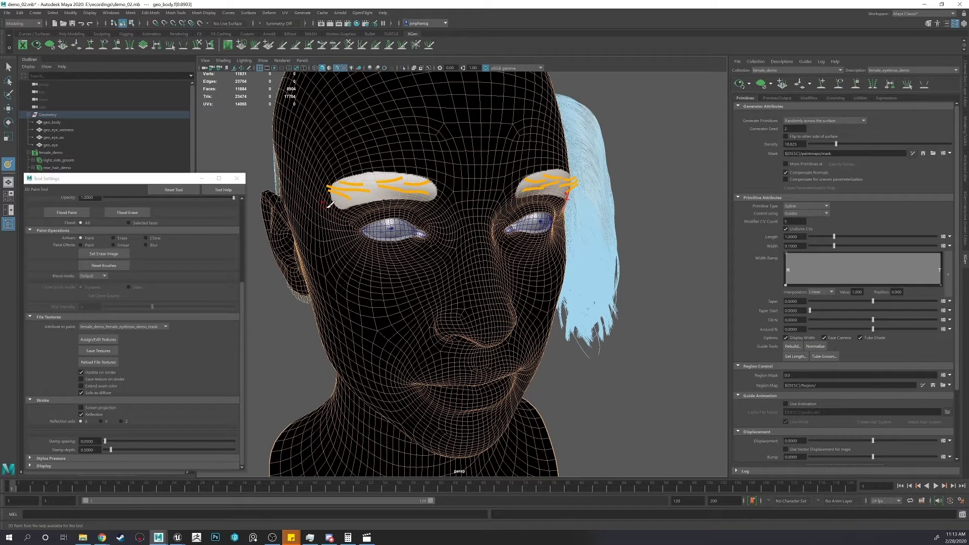
Soften the edges of both white brow areas on the mask using black with the soft Gaussian brush profile.
scroll(123, 255, "up", 3)
left_click(72, 232)
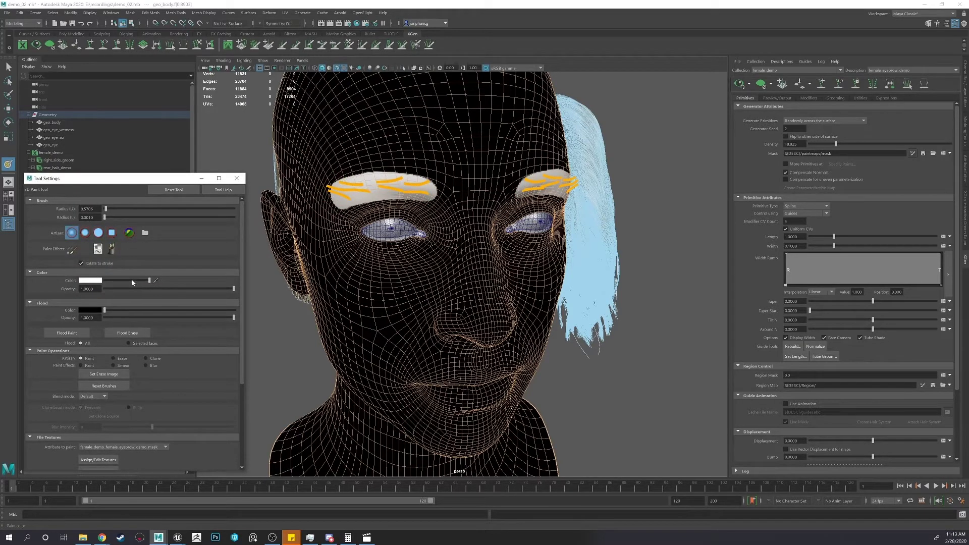
left_click_drag(132, 282, 103, 280)
mouse_move(329, 172)
left_mouse_down()
mouse_move(428, 174)
mouse_move(434, 194)
mouse_move(406, 205)
left_mouse_up()
mouse_move(346, 216)
left_mouse_down()
mouse_move(426, 200)
mouse_move(334, 177)
mouse_move(327, 186)
mouse_move(348, 207)
mouse_move(443, 202)
left_mouse_up()
left_click_drag(443, 202, 463, 188, "alt")
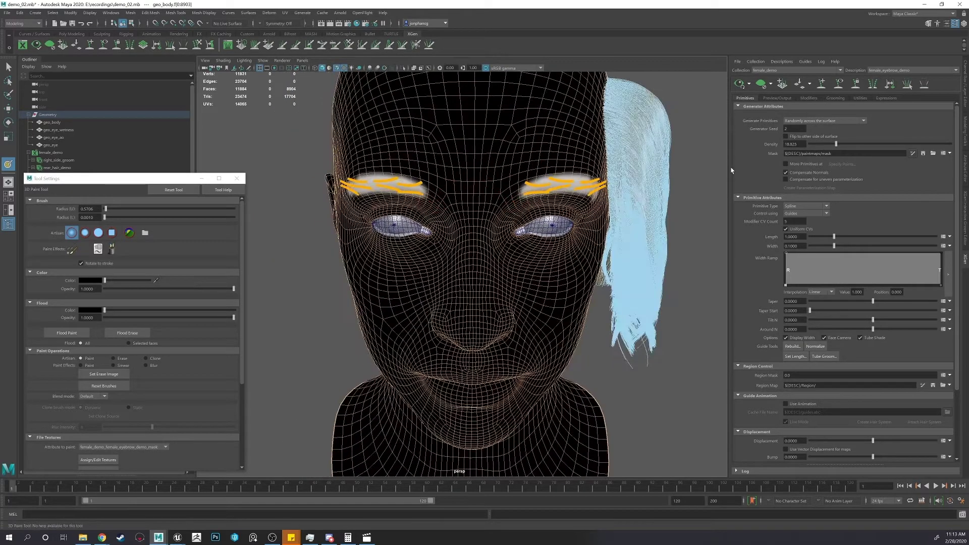
Save the painted mask and update the preview of both eyebrows.
left_click(923, 153)
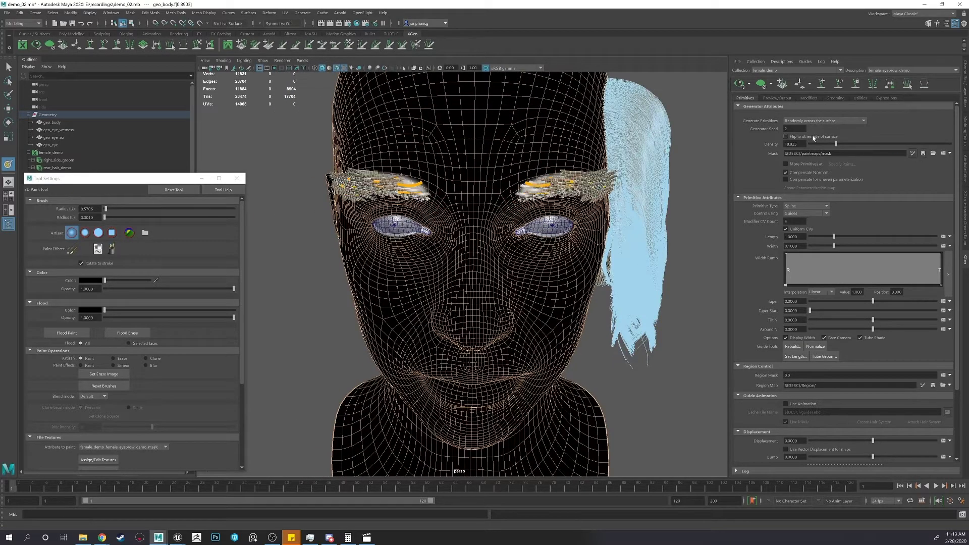
left_click(738, 84)
left_click_drag(583, 136, 627, 142, "alt")
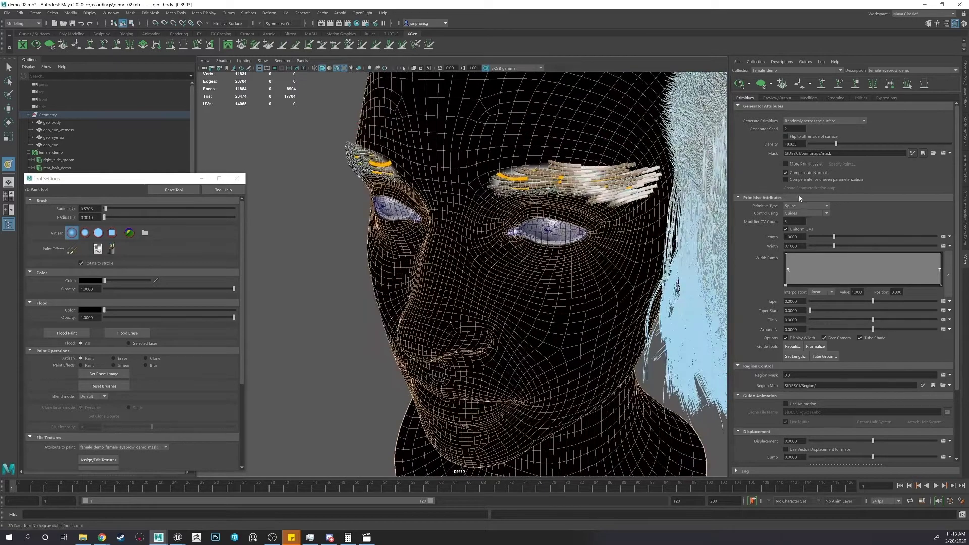
Lower both ends of the Width Ramp, the end point to about 0.22, and set its interpolation to Spline.
left_click_drag(786, 255, 786, 276)
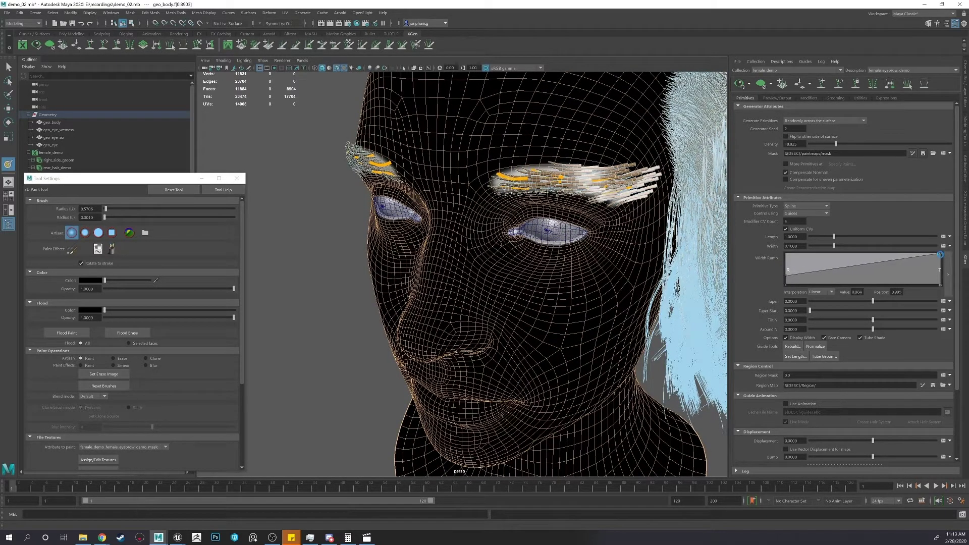
left_click_drag(937, 254, 941, 277)
left_click(941, 286)
left_click(820, 292)
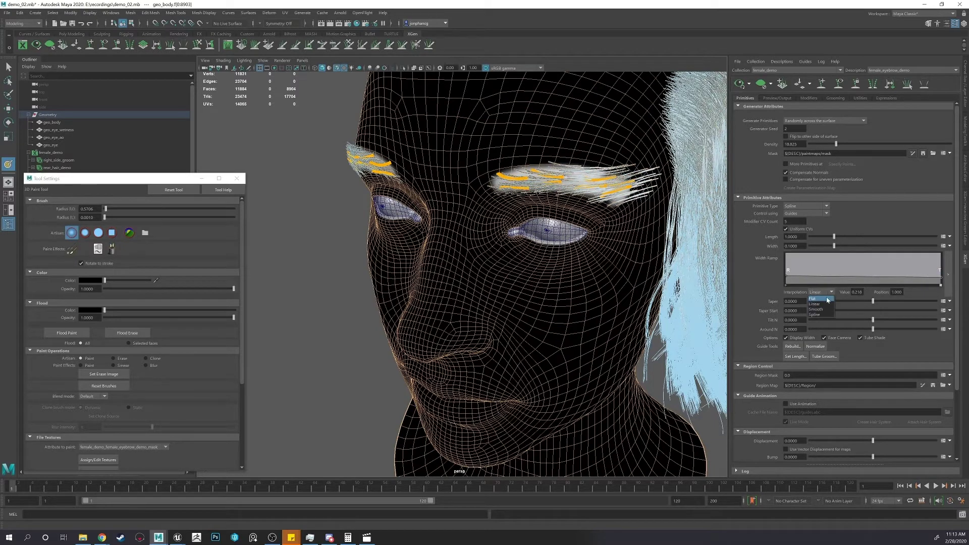
left_click(823, 315)
Add a Width Ramp point of about 0.49 at position 0.35, and lower both end points slightly, the start to about 0.24.
left_click_drag(822, 274, 838, 268)
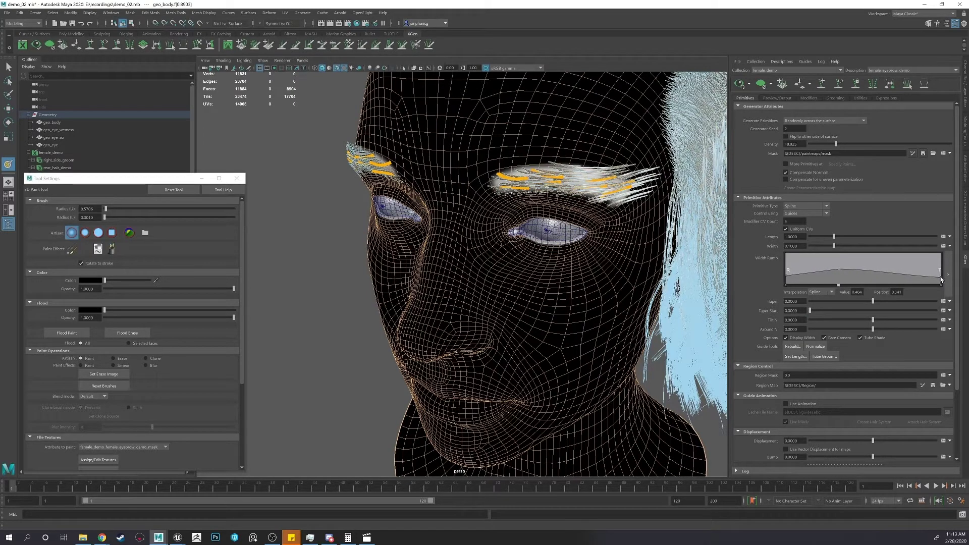
left_click_drag(940, 277, 940, 280)
left_click_drag(785, 276, 785, 278)
right_click_drag(621, 212, 655, 207, "alt")
mouse_move(655, 207)
left_mouse_down("alt")
mouse_move(640, 208)
mouse_move(671, 206)
left_mouse_up("alt")
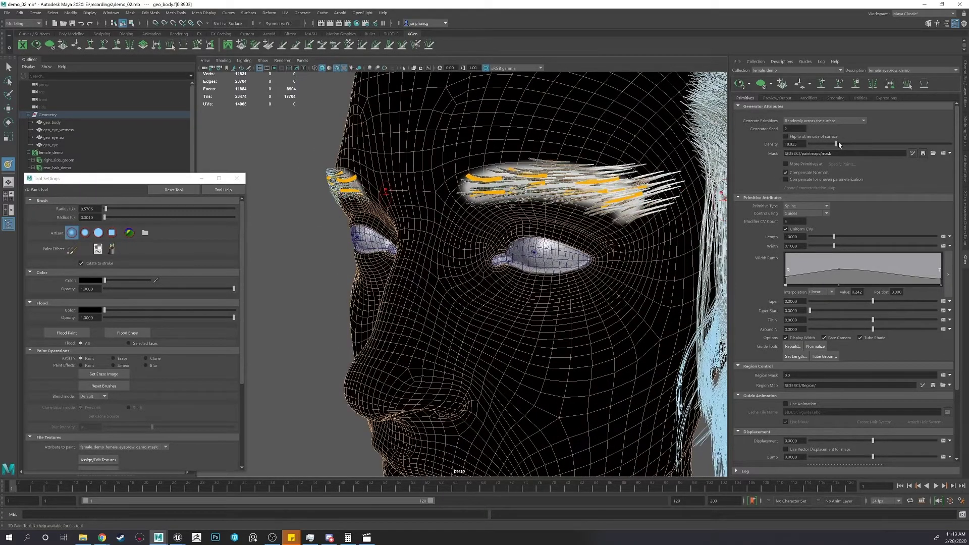
Raise the eyebrow density to about 67 and exit the 3D Paint Tool to view both brows.
left_click_drag(836, 144, 903, 145)
left_click_drag(626, 197, 656, 184, "alt")
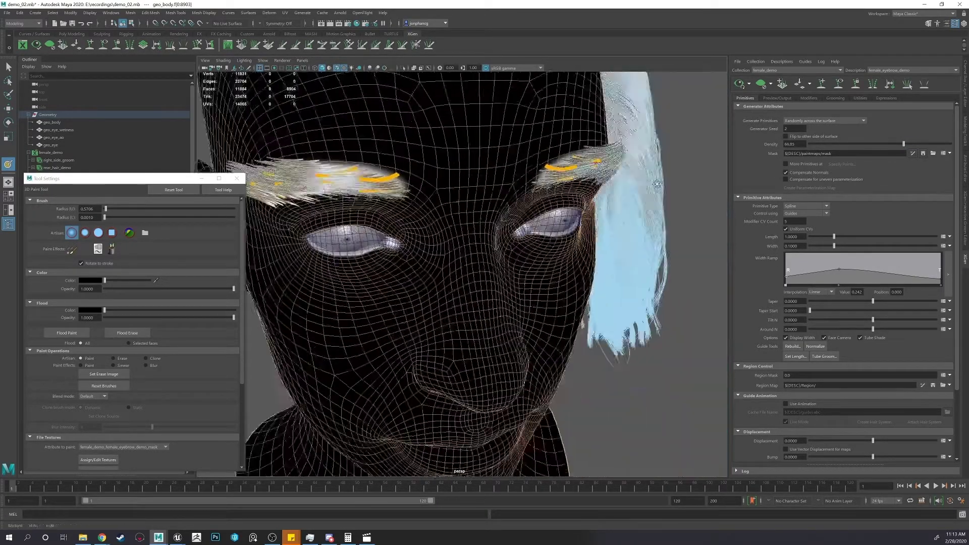
right_click_drag(657, 184, 552, 180, "alt")
key("q")
left_click_drag(588, 175, 507, 179, "alt")
right_click_drag(507, 179, 541, 182, "alt")
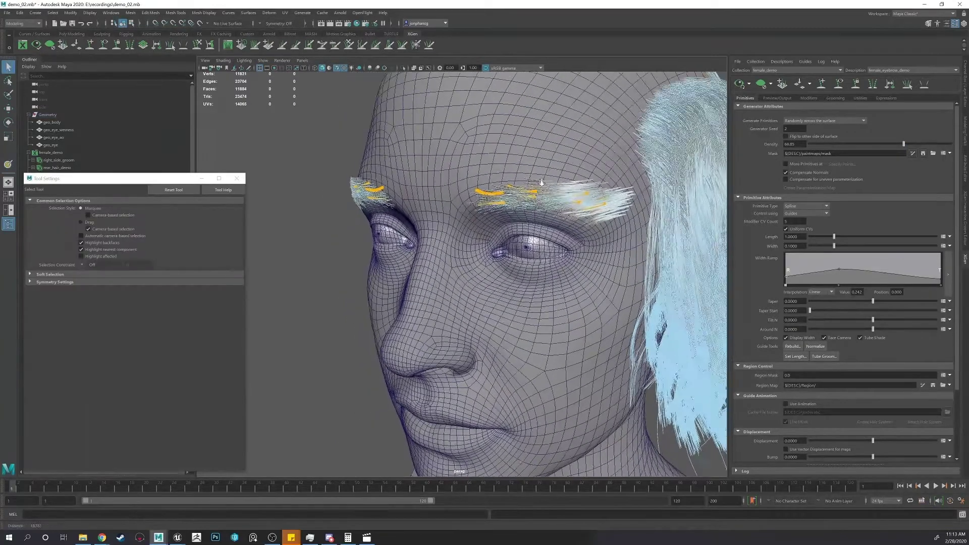
left_click_drag(541, 182, 533, 189, "alt")
scroll(764, 319, "down", 5)
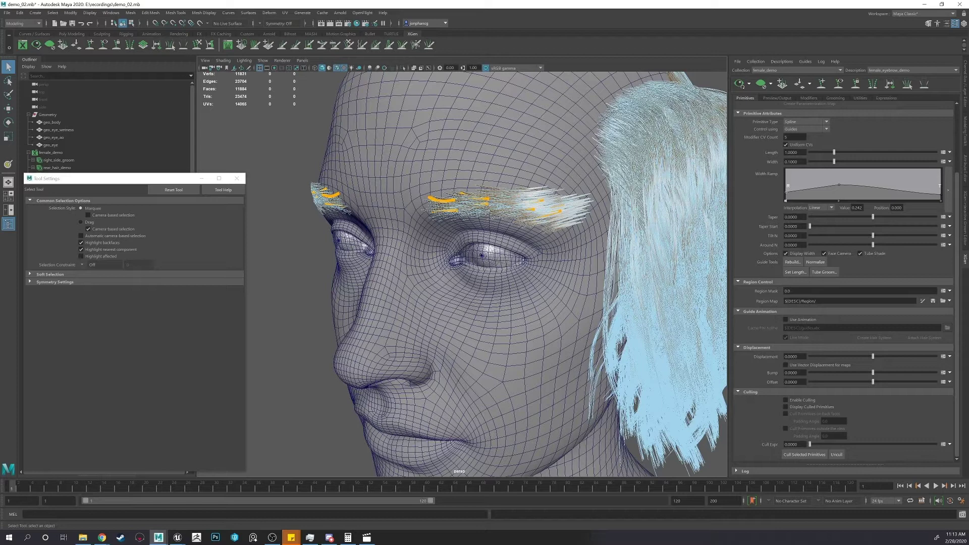
scroll(777, 369, "up", 5)
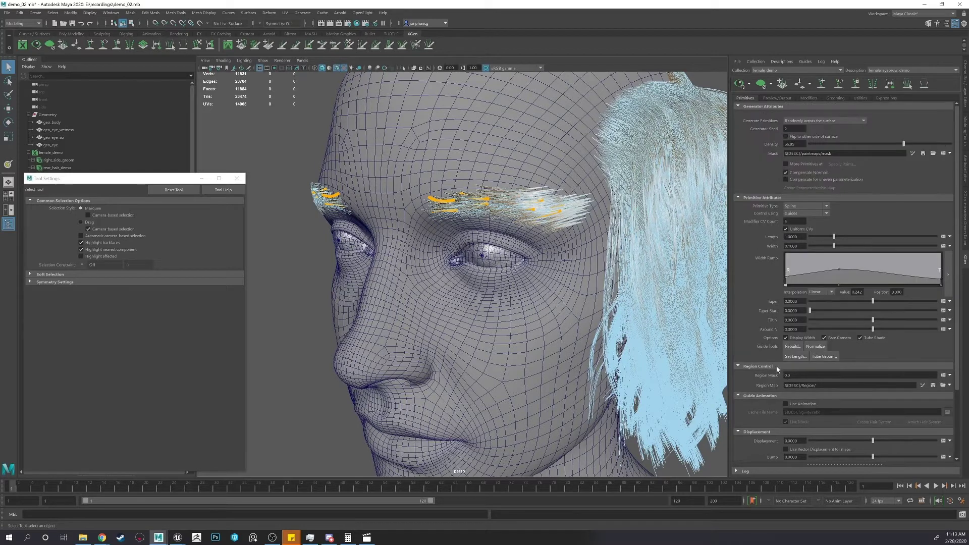
Create a map named length_eyebrows for the Length attribute, with resolution 10.0 and a black start colour.
left_click(949, 237)
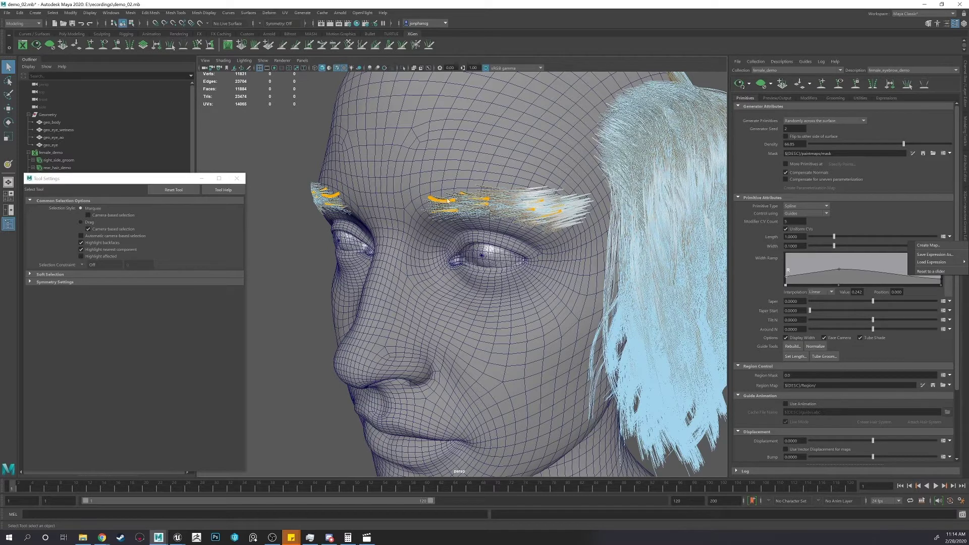
left_click(949, 236)
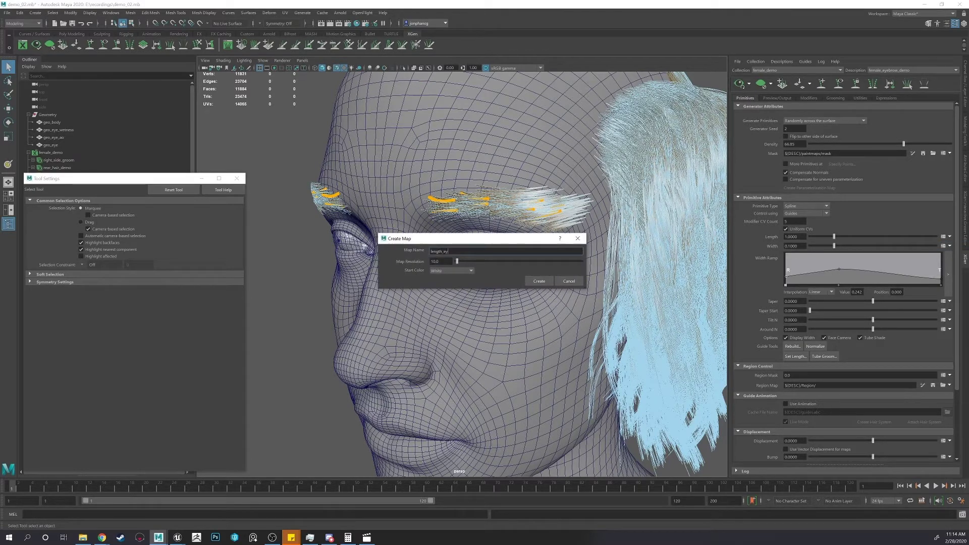
left_click(465, 271)
left_click(451, 288)
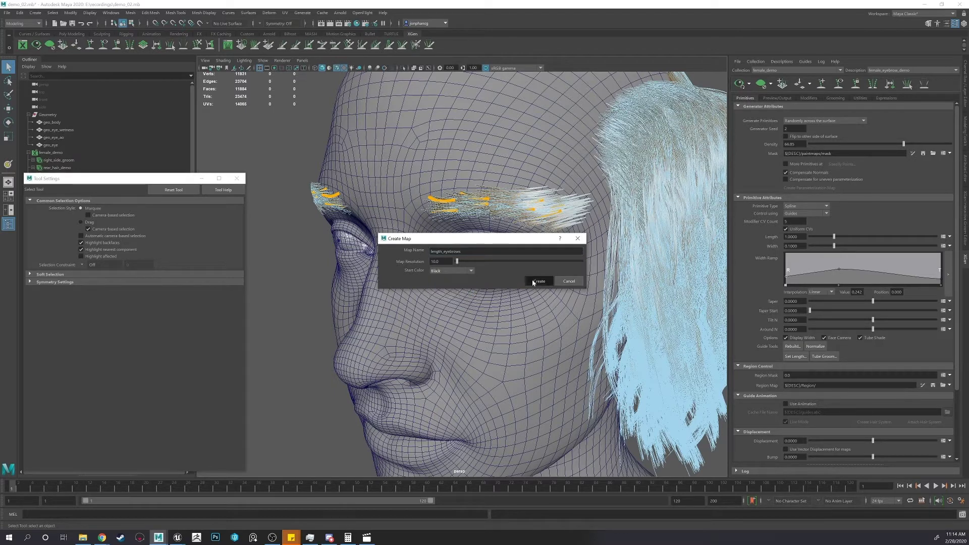
left_click(454, 271)
left_click(451, 288)
left_click(539, 281)
Flood the length map with black and save it to update the eyebrow hairs.
middle_click_drag(574, 233, 563, 244, "alt")
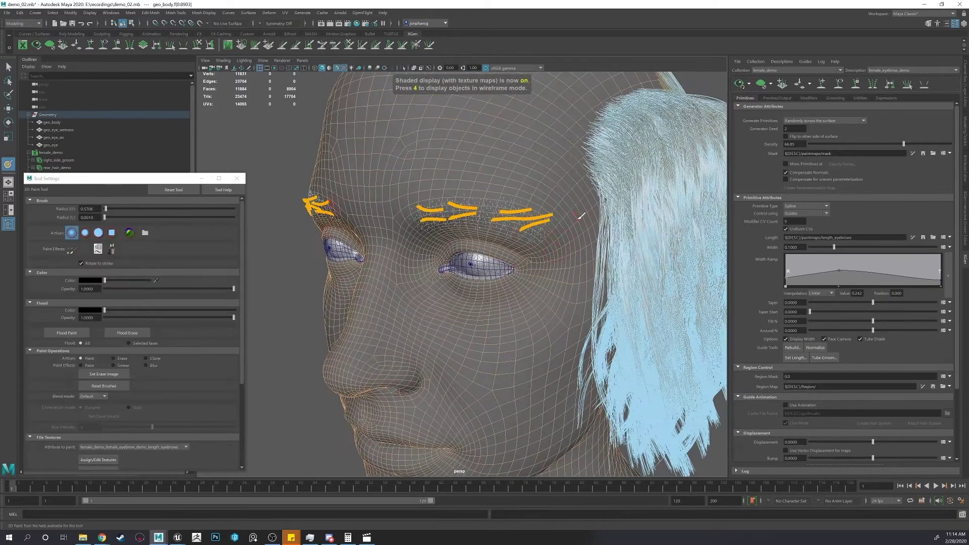
left_click_drag(563, 244, 562, 251, "alt")
right_click_drag(562, 251, 585, 248, "alt")
left_click_drag(586, 247, 556, 267, "alt")
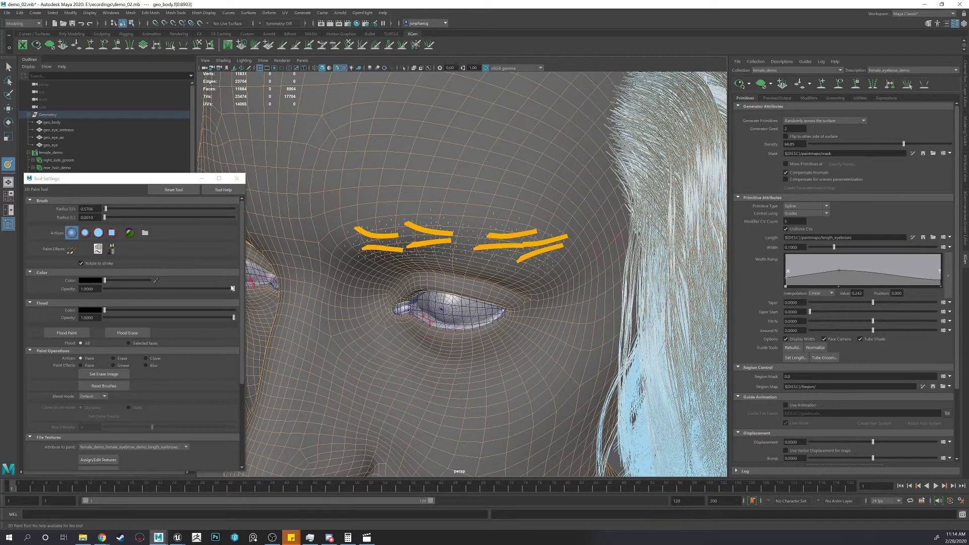
left_click(90, 311)
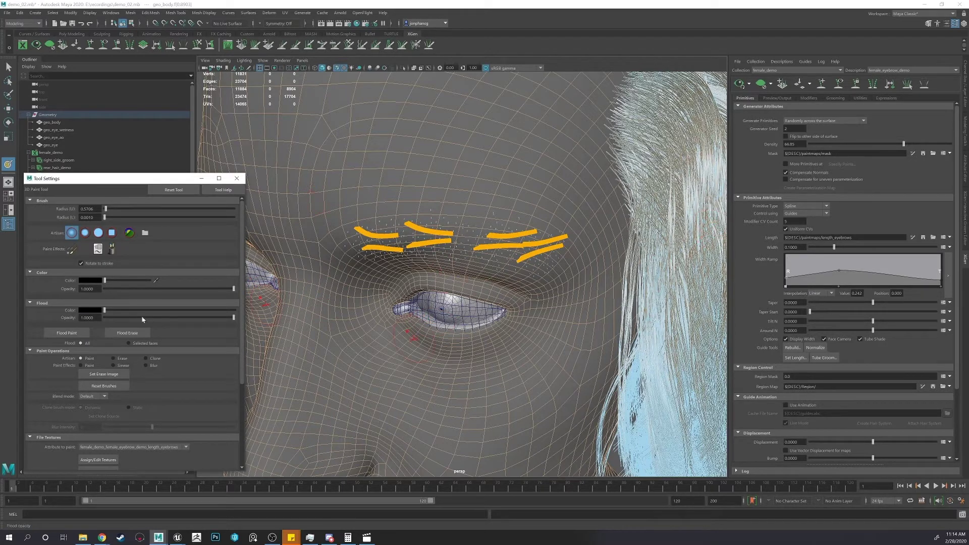
left_click(97, 313)
left_click(67, 333)
left_click(924, 238)
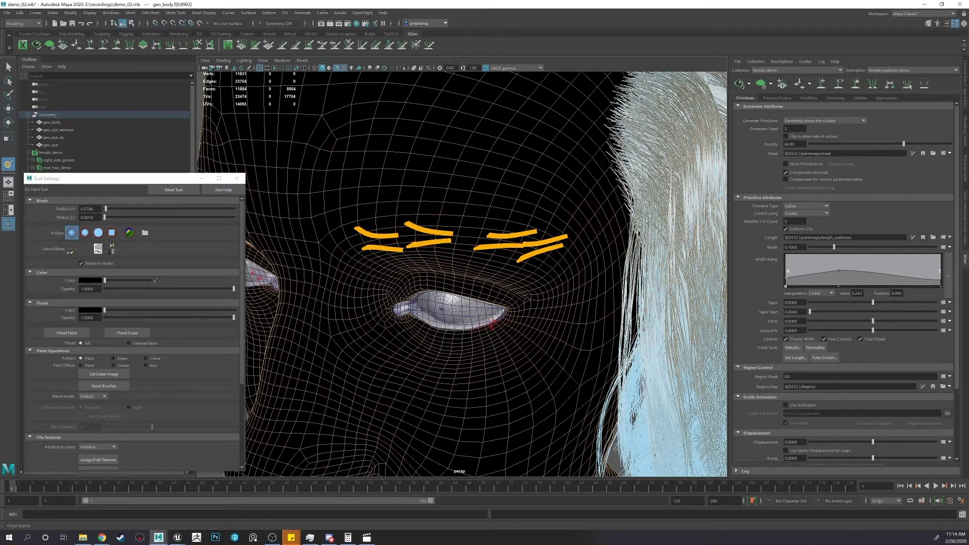
Set the flood colour value to 0.1, flood the length map with it and save the map.
left_click(90, 280)
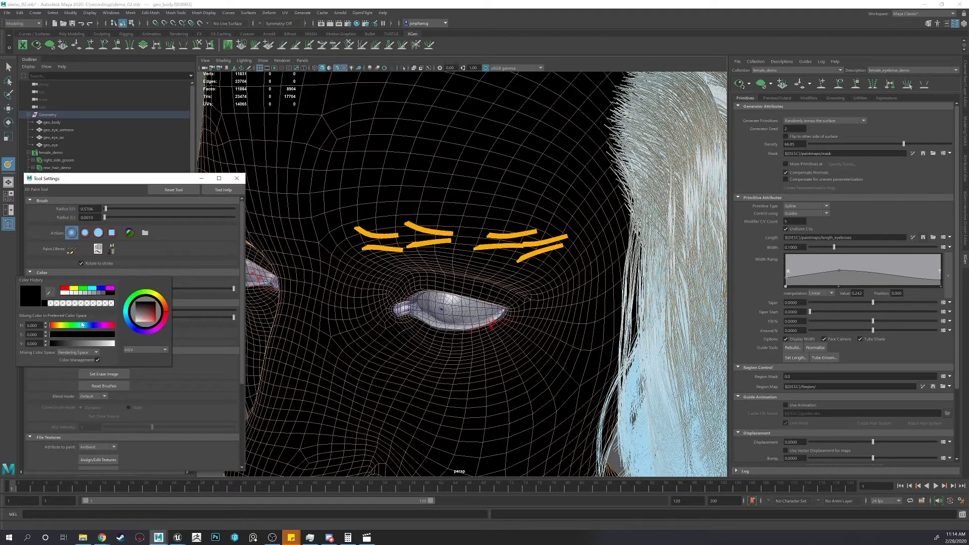
left_click_drag(50, 343, 74, 346)
double_click(32, 344)
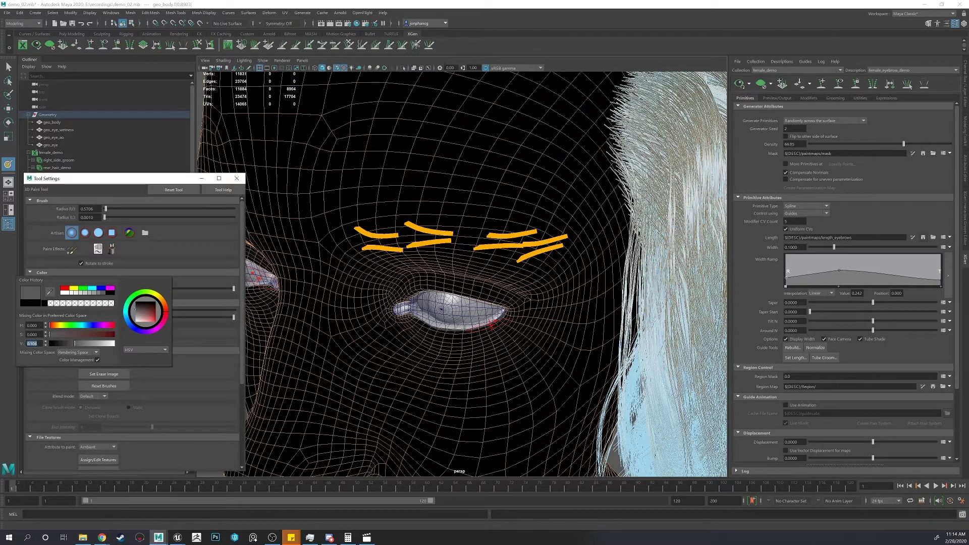
type("0")
key("Return")
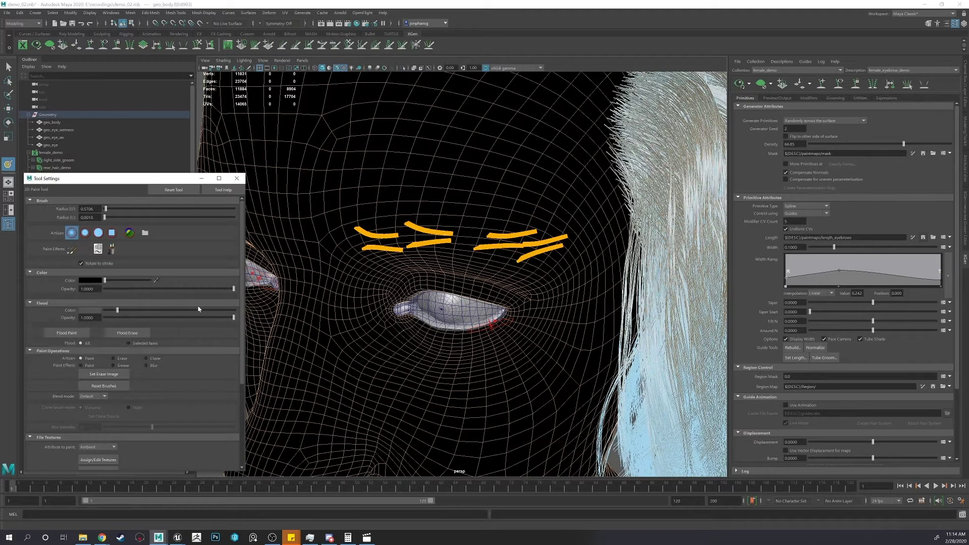
left_click(66, 332)
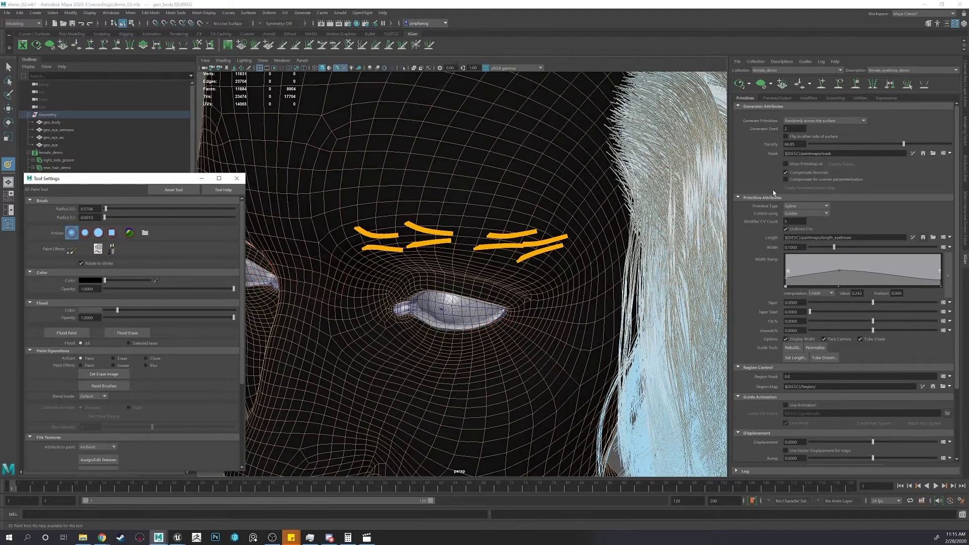
left_click(924, 237)
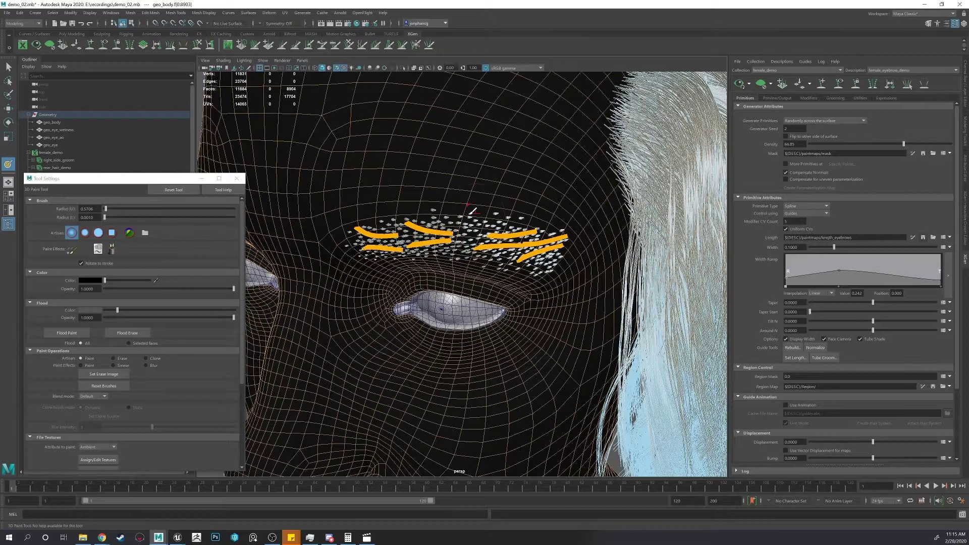
Flood the length map with pure white, save it and inspect the hairs at full length.
scroll(520, 242, "up", 3)
mouse_move(521, 244)
left_mouse_down("alt")
mouse_move(504, 222)
mouse_move(528, 229)
left_mouse_up("alt")
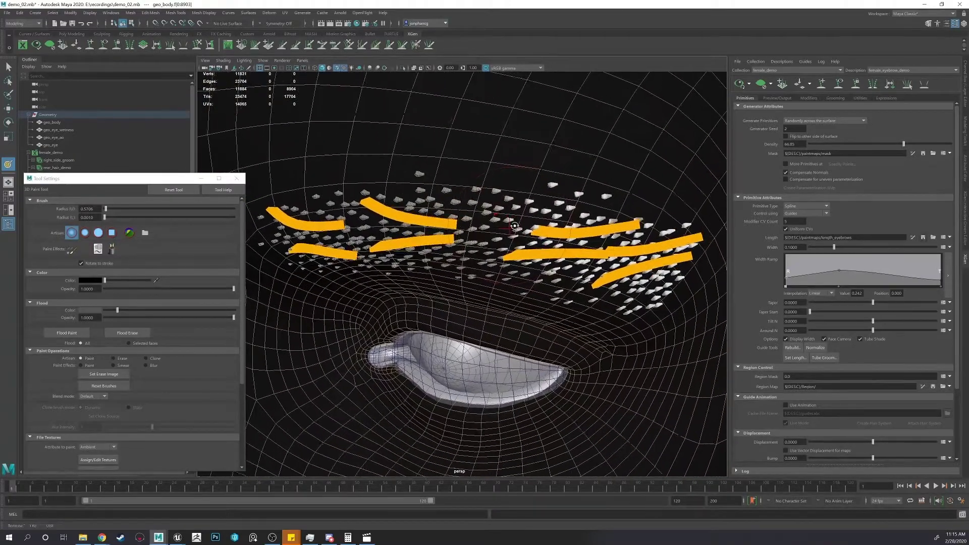
right_click_drag(527, 229, 504, 225, "alt")
left_click_drag(503, 222, 500, 218, "alt")
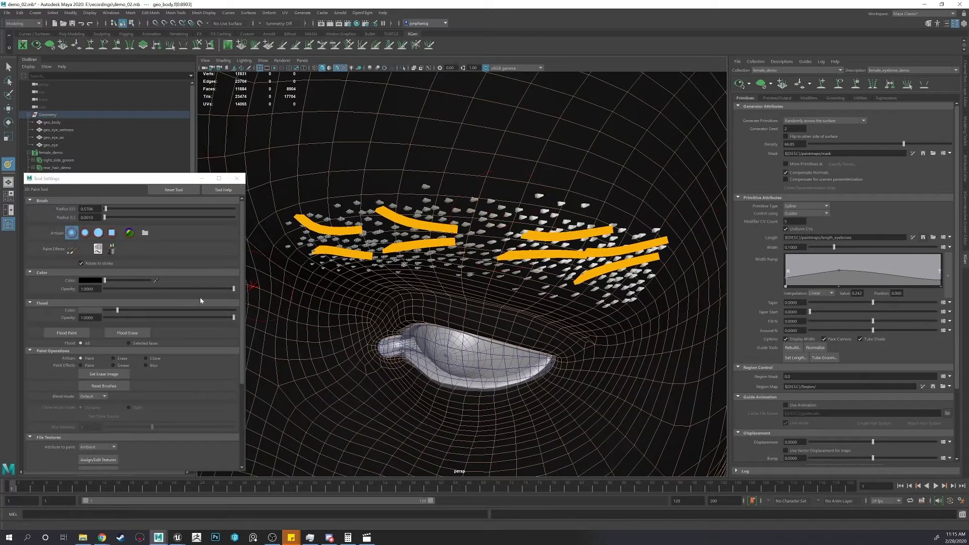
left_click(95, 310)
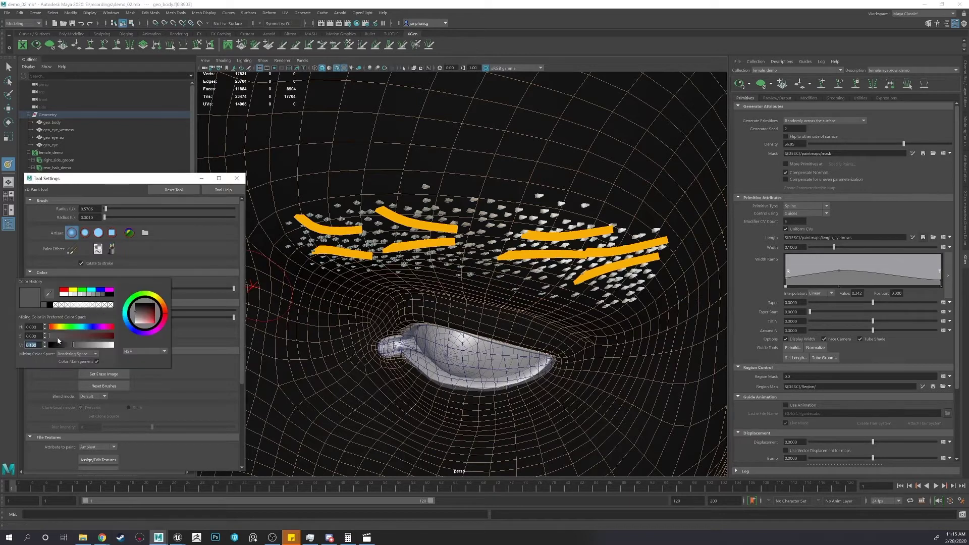
left_click_drag(69, 345, 114, 344)
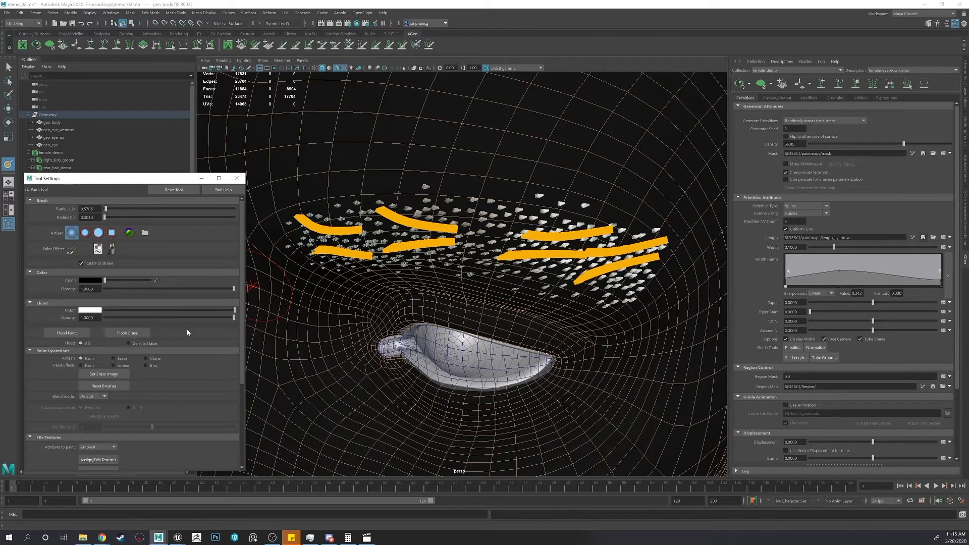
left_click(69, 334)
left_click(922, 238)
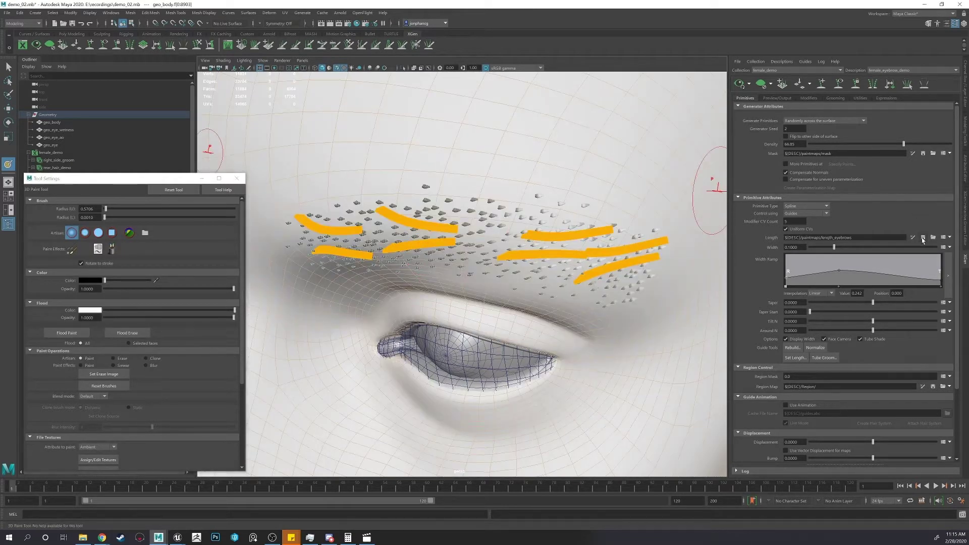
left_click_drag(554, 237, 535, 217, "alt")
right_click_drag(535, 217, 484, 212, "alt")
mouse_move(485, 212)
left_mouse_down("alt")
mouse_move(432, 205)
mouse_move(474, 217)
left_mouse_up("alt")
right_click_drag(475, 217, 483, 225, "alt")
scroll(483, 224, "up", 5)
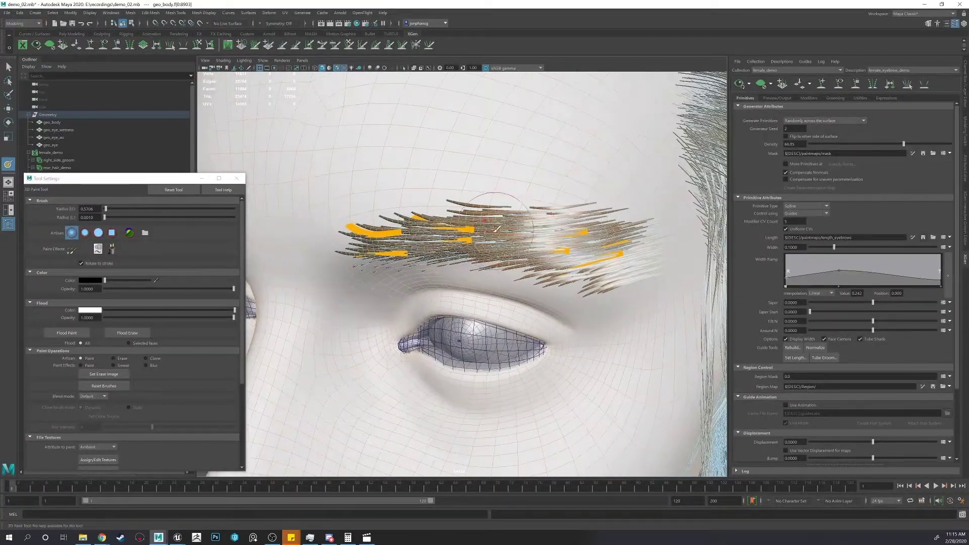
Set both the flood colour and the brush colour to a grey with value 0.5.
left_click(93, 312)
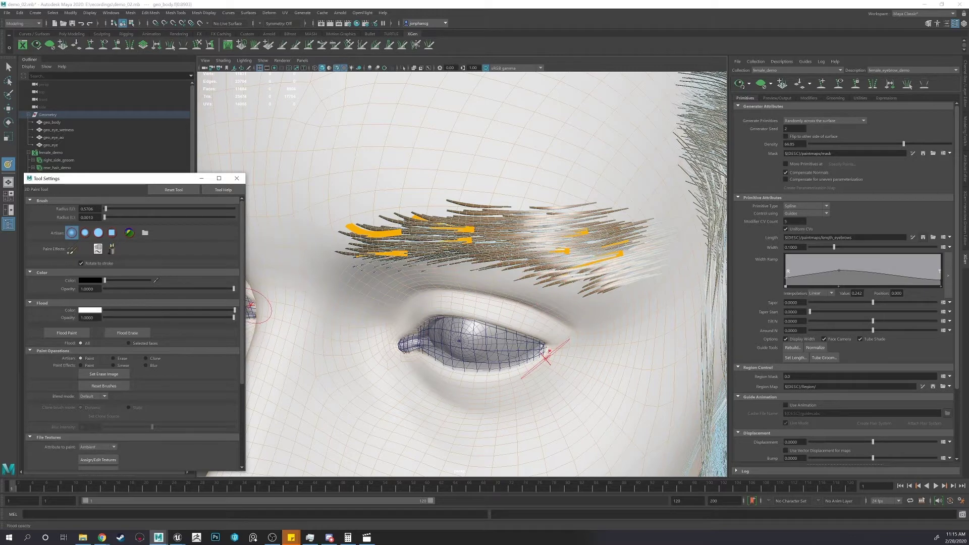
left_click(97, 311)
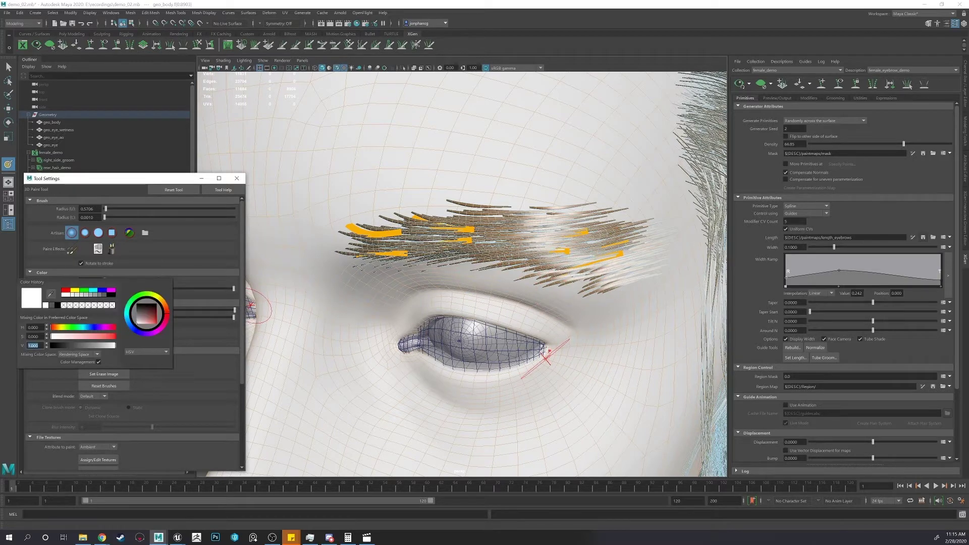
type(".5")
key("Return")
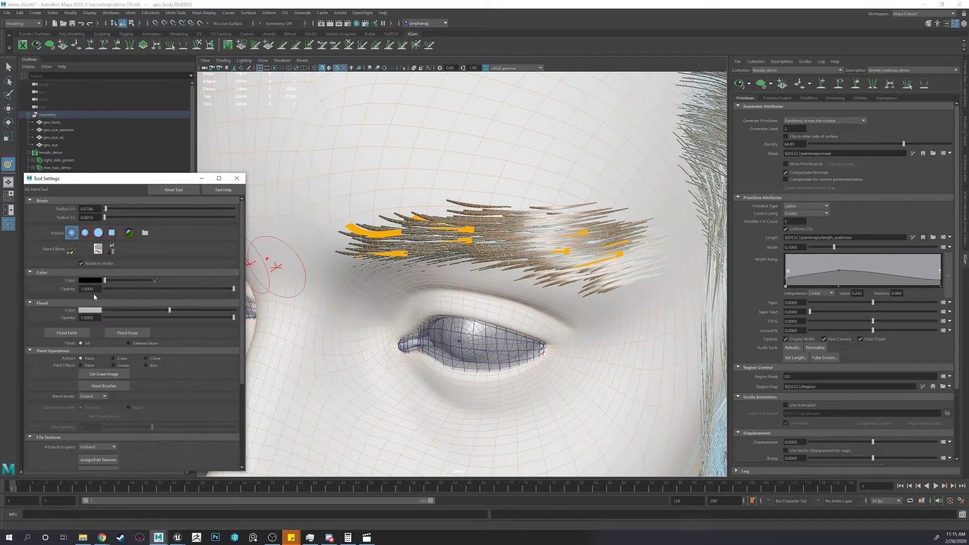
left_click(90, 280)
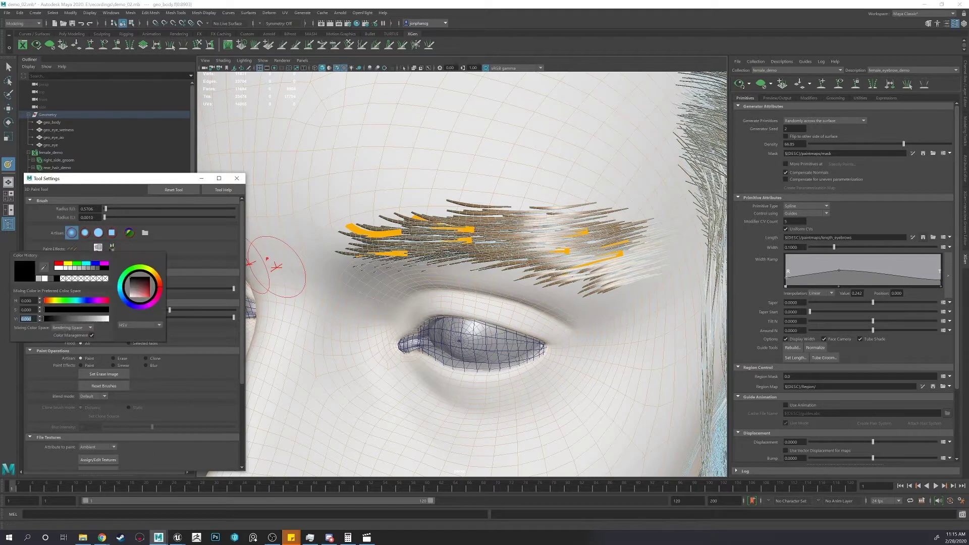
type("0.5")
key("Return")
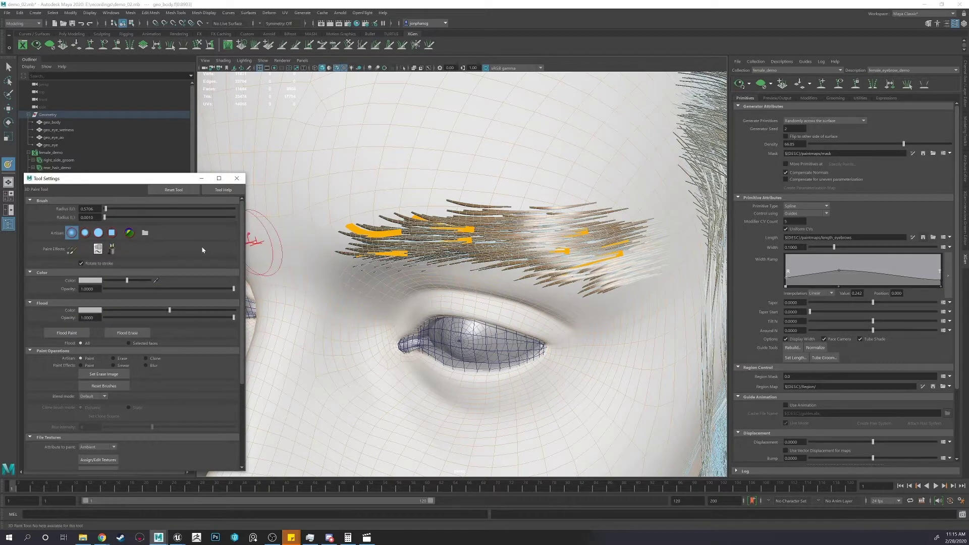
Flood the length map with the 0.5 grey and save it to shorten the eyebrow hairs.
left_click_drag(456, 231, 408, 253, "alt")
left_click(89, 310)
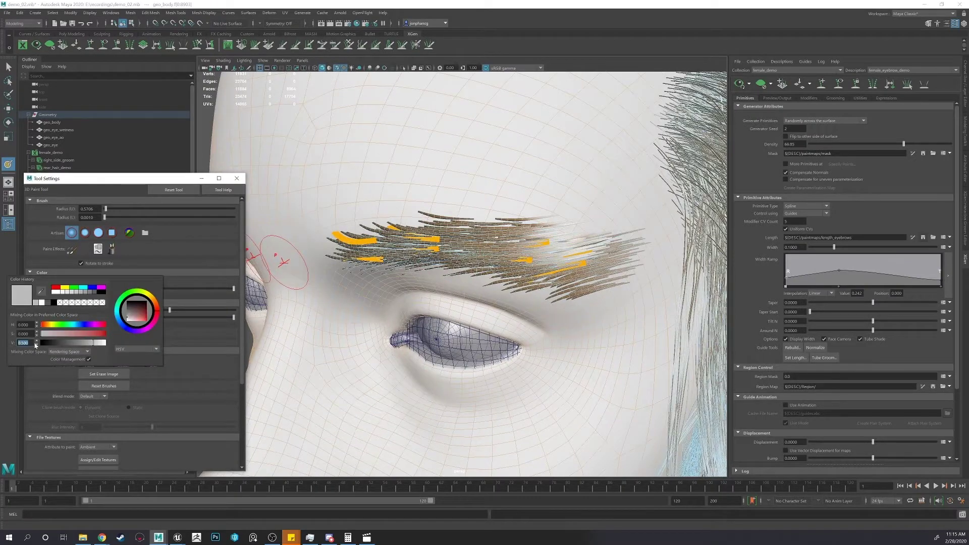
left_click(183, 337)
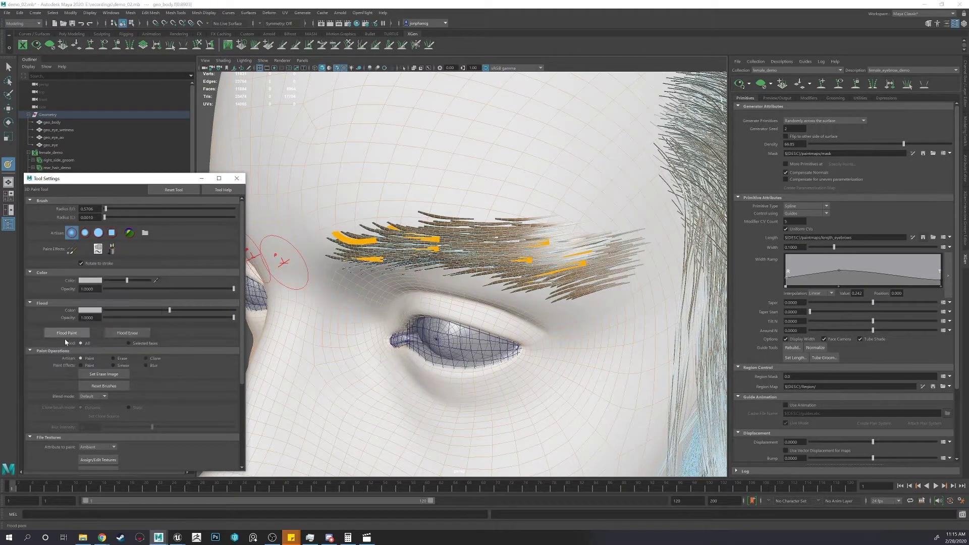
left_click(74, 334)
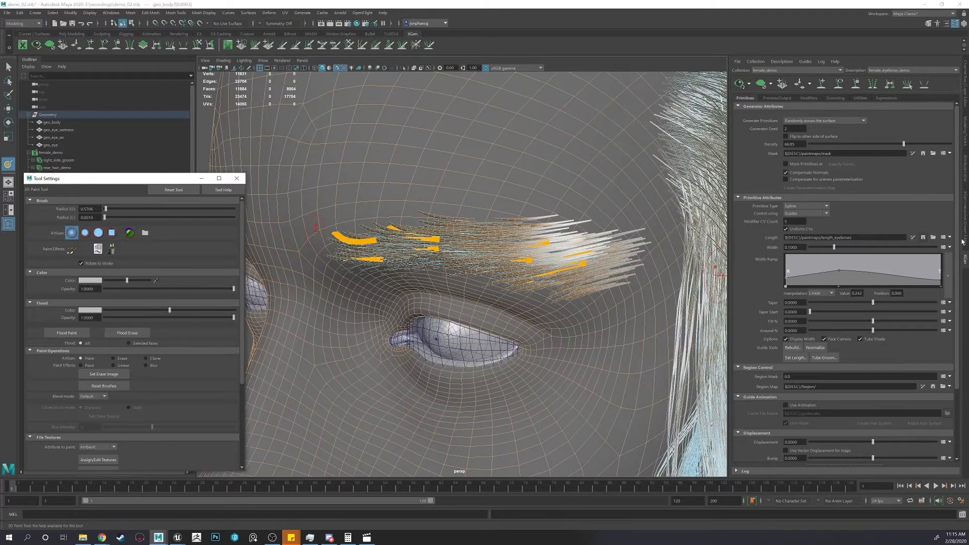
left_click(923, 238)
Set a darker grey brush colour and paint it around the outer edges of the eyebrow on the length map.
left_click_drag(653, 246, 545, 251, "alt")
left_click(90, 280)
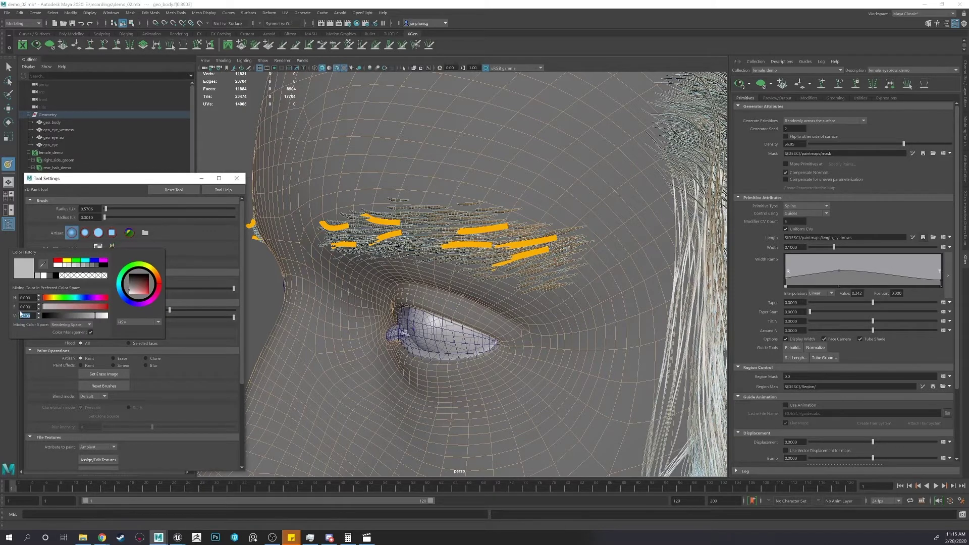
type("1")
key("Return")
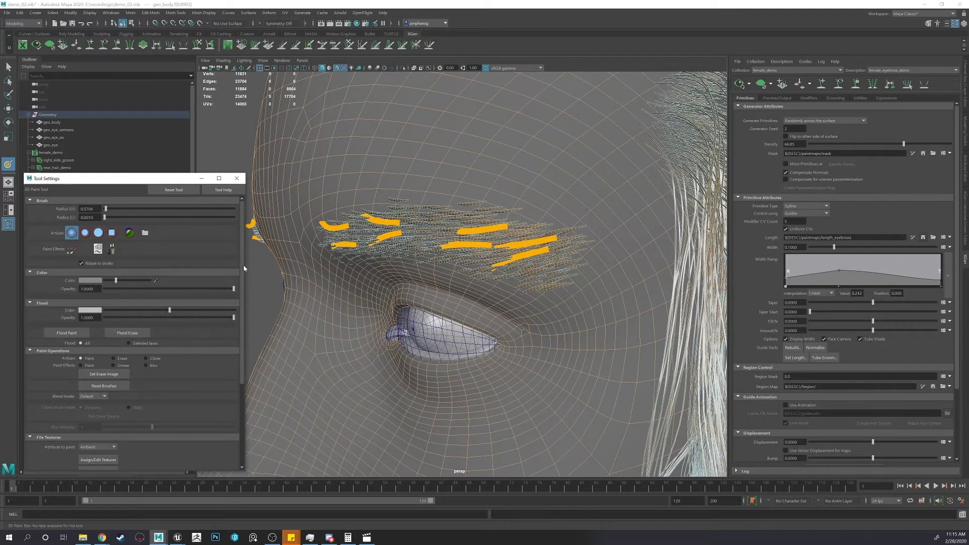
middle_click_drag(427, 229, 434, 207, "alt")
mouse_move(434, 206)
left_mouse_down("alt")
mouse_move(389, 227)
mouse_move(516, 219)
mouse_move(577, 260)
left_mouse_up("alt")
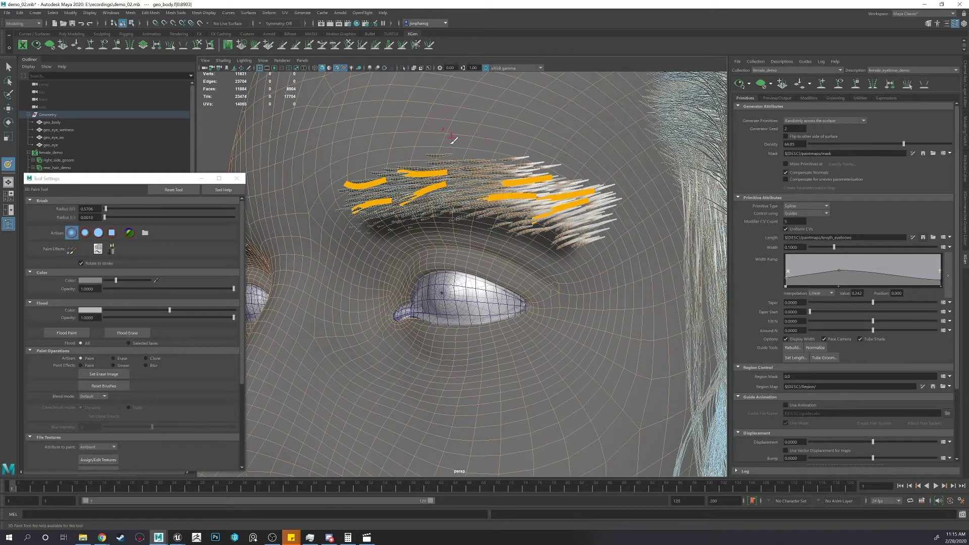
left_click_drag(355, 229, 366, 229, "alt")
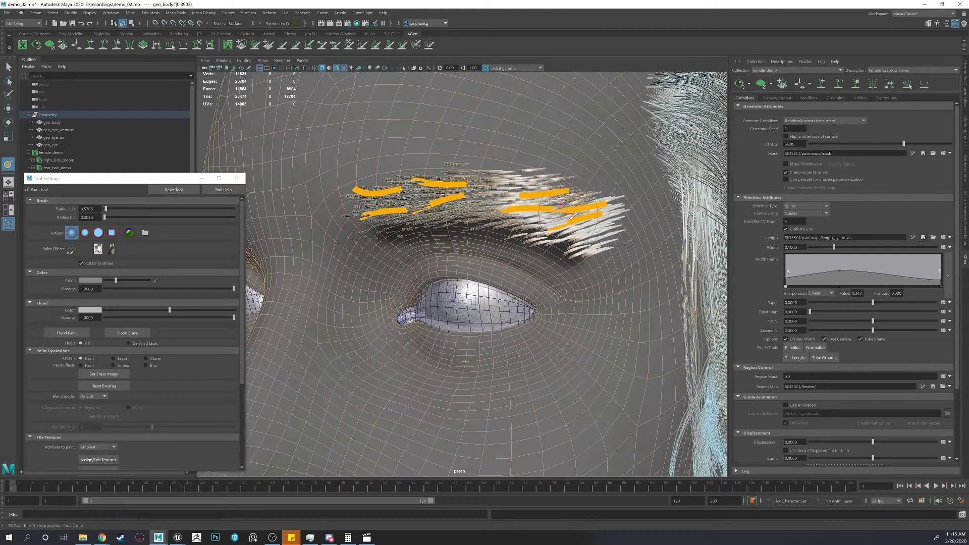
mouse_move(498, 194)
left_mouse_down("alt")
mouse_move(393, 189)
mouse_move(356, 237)
mouse_move(404, 248)
mouse_move(371, 187)
mouse_move(519, 196)
left_mouse_up("alt")
mouse_move(519, 196)
left_mouse_down("alt")
mouse_move(444, 189)
mouse_move(500, 211)
left_mouse_up("alt")
left_click_drag(486, 273, 505, 269)
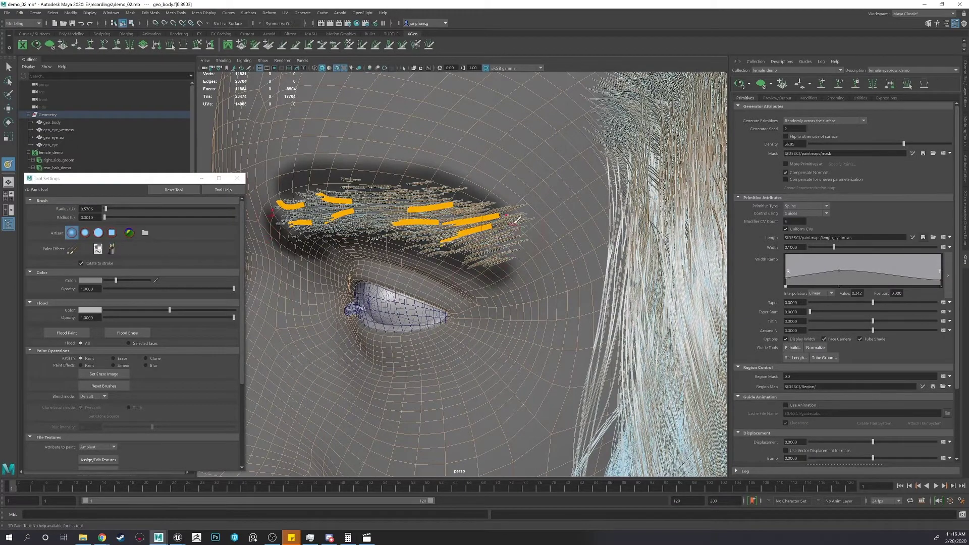
Paint the darker grey around the inner end of the eyebrow and save the length map.
mouse_move(515, 218)
left_mouse_down()
mouse_move(520, 249)
mouse_move(469, 242)
mouse_move(421, 217)
left_mouse_up()
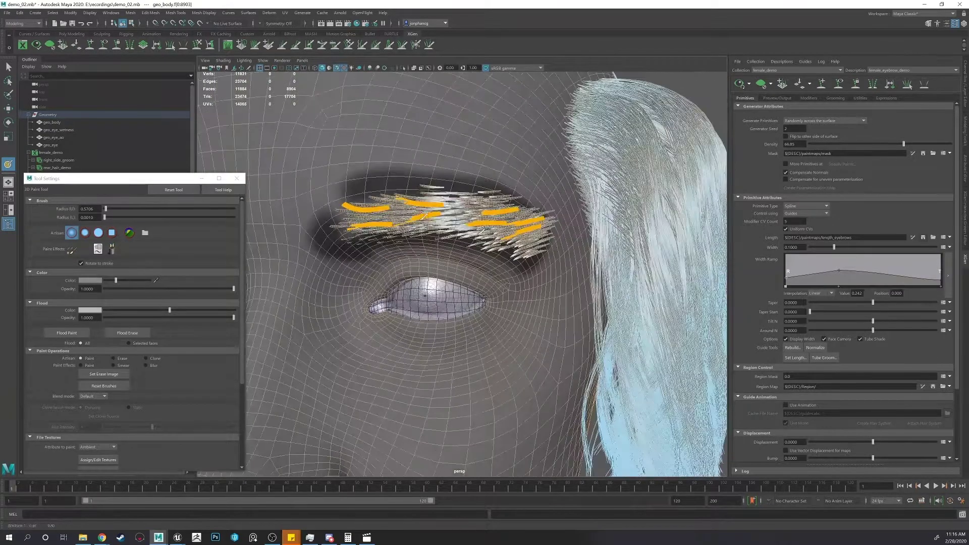
left_click_drag(349, 187, 321, 212)
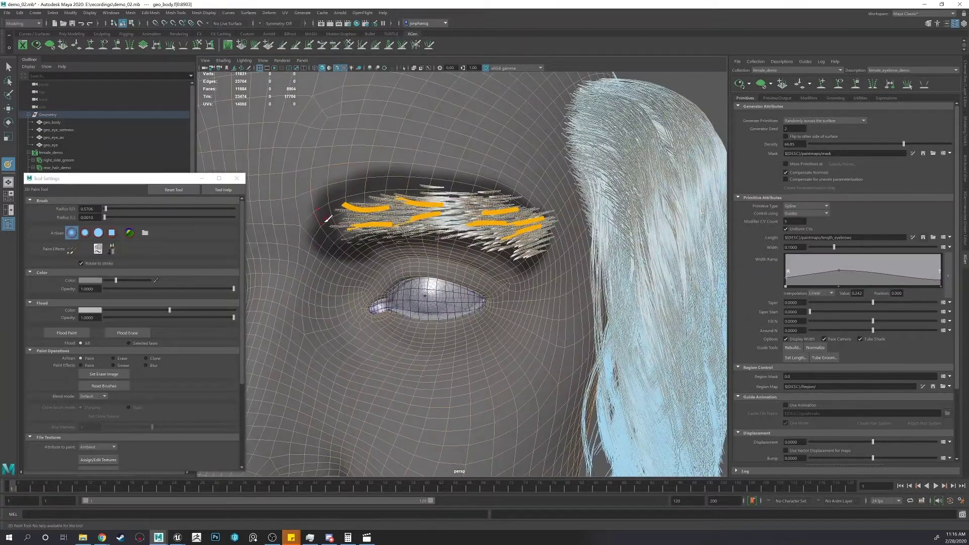
left_click(923, 237)
left_click_drag(604, 233, 536, 225, "alt")
right_click_drag(535, 225, 545, 222, "alt")
middle_click_drag(514, 208, 487, 232, "alt")
right_click_drag(479, 240, 493, 248, "alt")
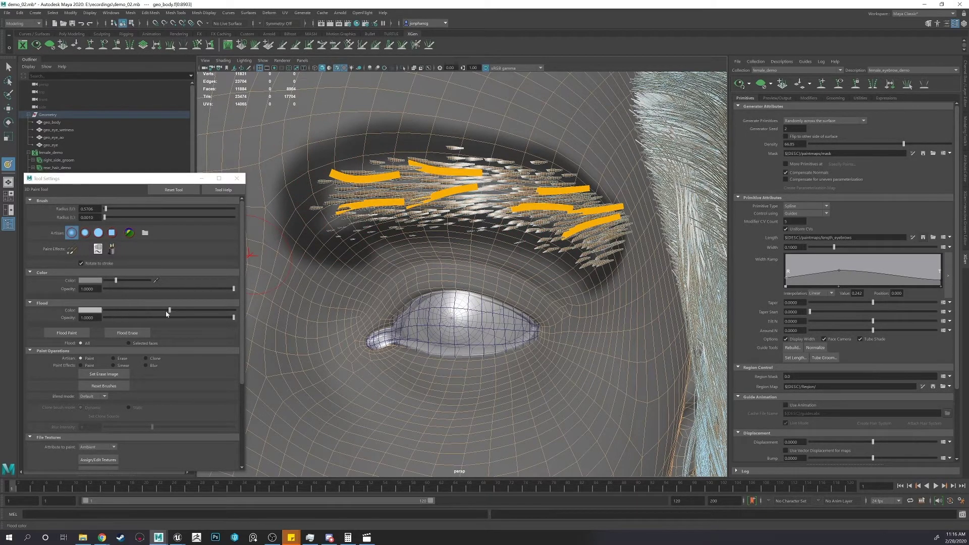
Set the flood and brush colours to white, then paint along the middle of the eyebrow and save the length map.
left_click_drag(167, 311, 235, 309)
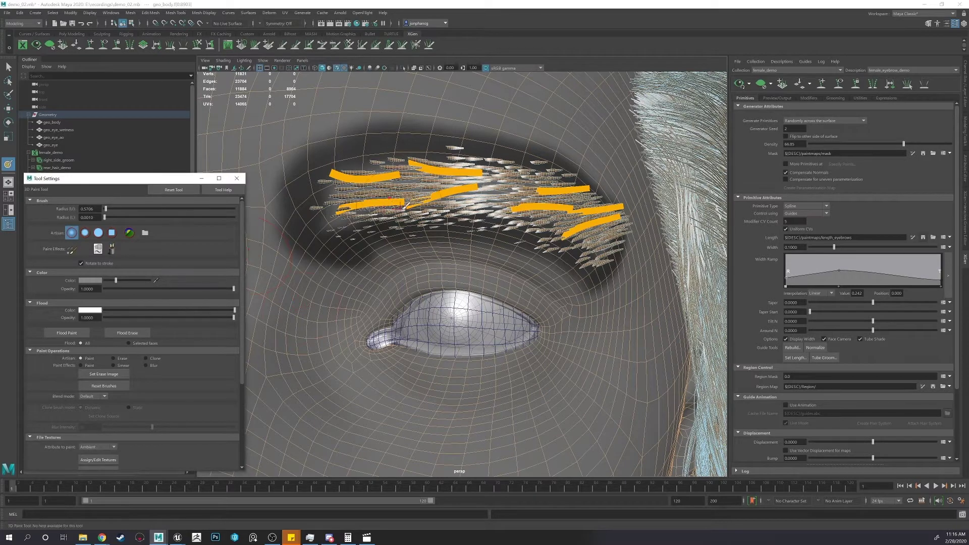
left_click_drag(405, 207, 359, 218, "alt")
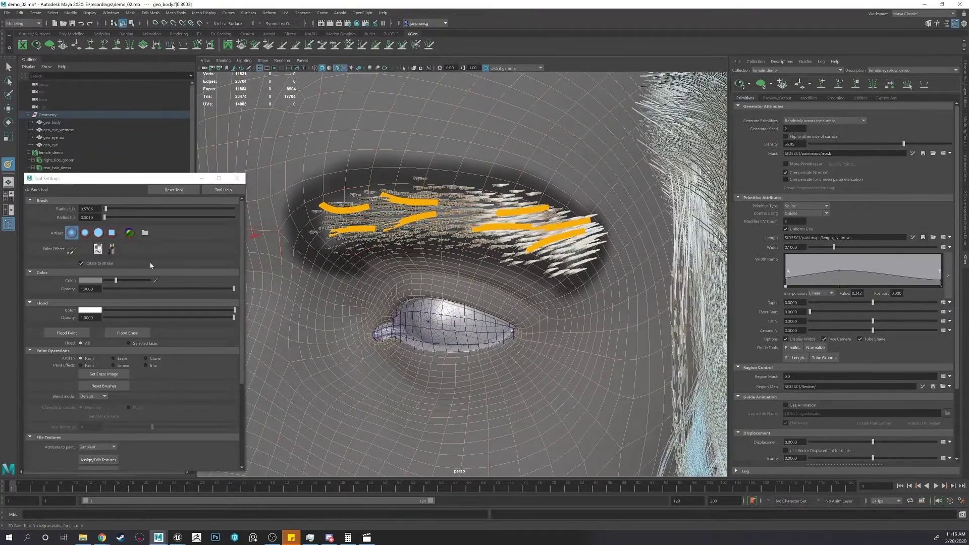
left_click_drag(115, 280, 149, 281)
left_click_drag(376, 225, 565, 240)
left_click(923, 237)
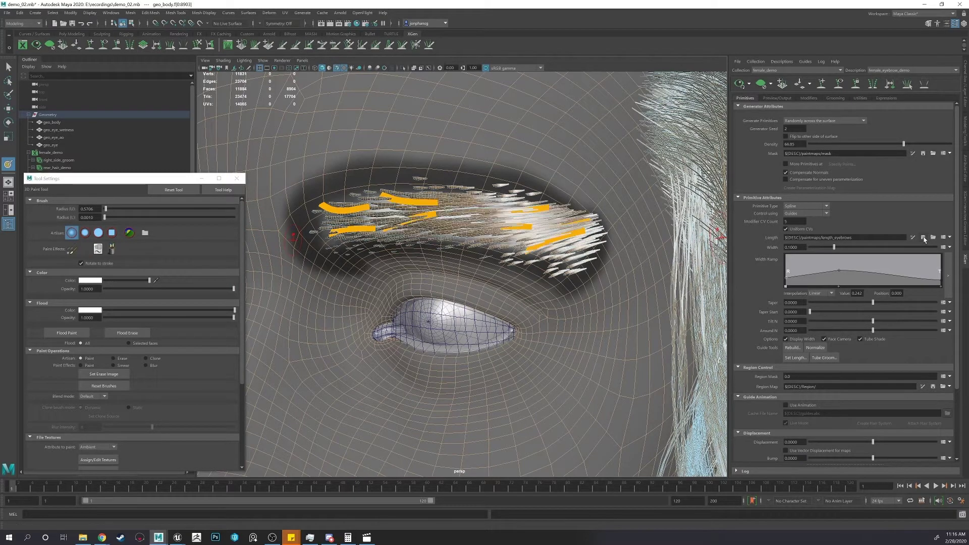
left_click_drag(507, 227, 522, 220, "alt")
middle_click_drag(523, 220, 549, 228, "alt")
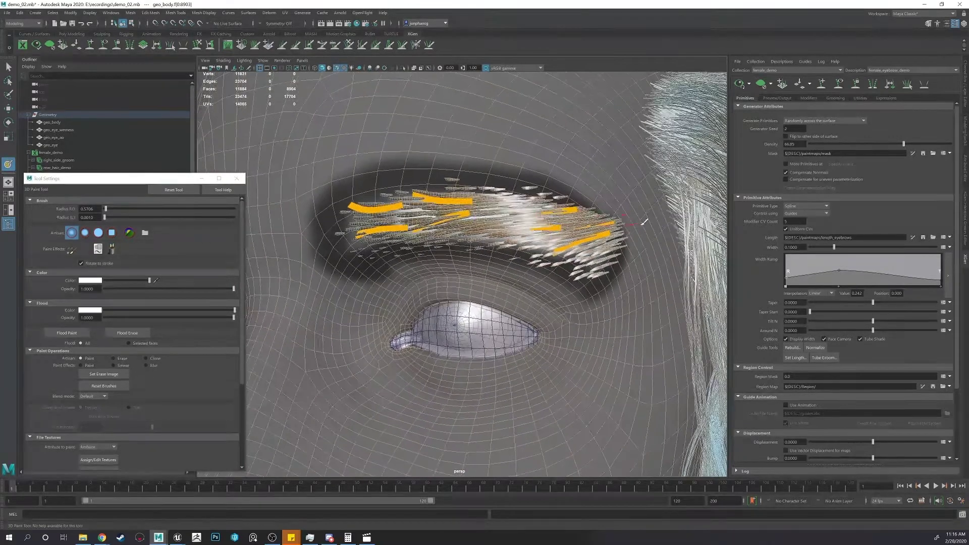
right_click_drag(591, 182, 472, 161, "alt")
left_click_drag(472, 161, 613, 158, "alt")
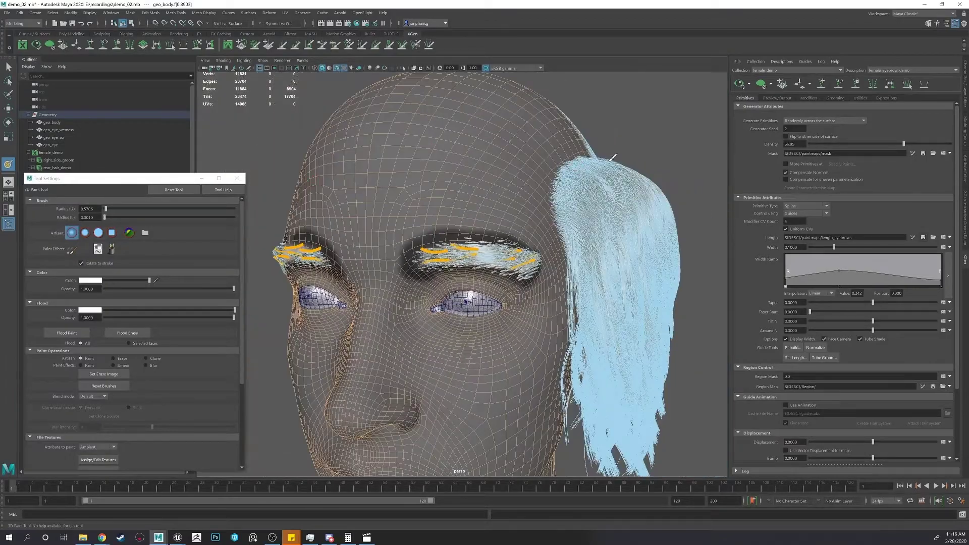
Leave the 3D Paint Tool and close its settings window after inspecting the eyebrows on the whole head.
key("q")
scroll(503, 192, "up", 5)
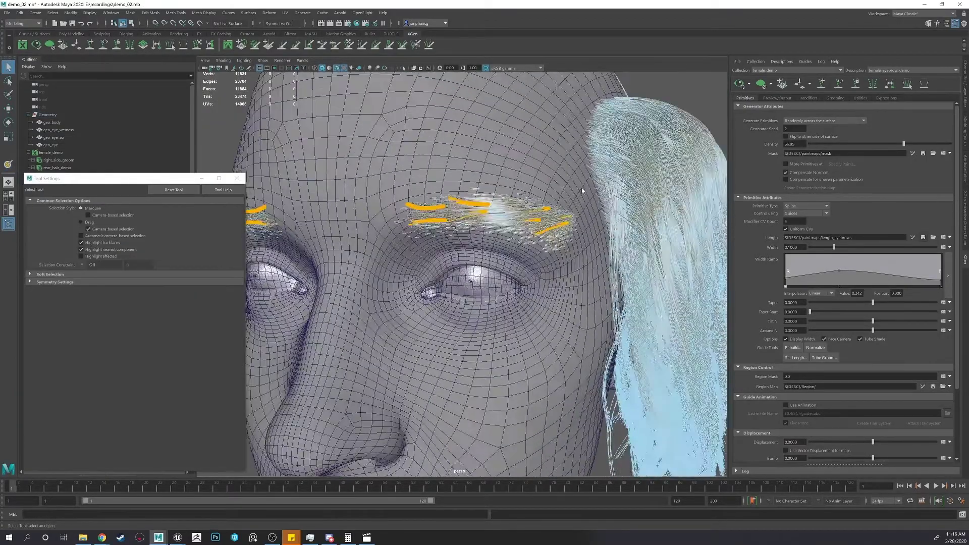
scroll(531, 200, "down", 4)
left_click_drag(531, 201, 482, 222, "alt")
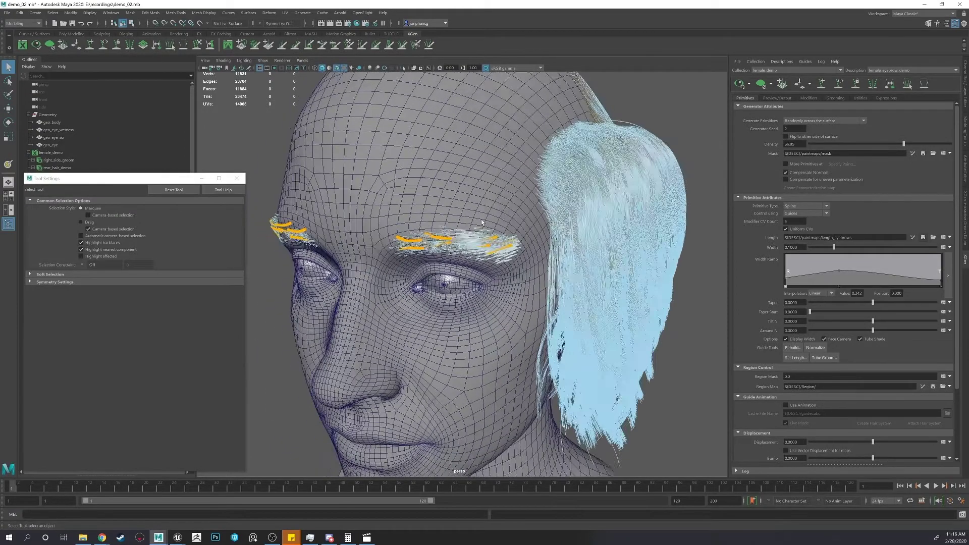
left_click_drag(401, 237, 416, 206, "alt")
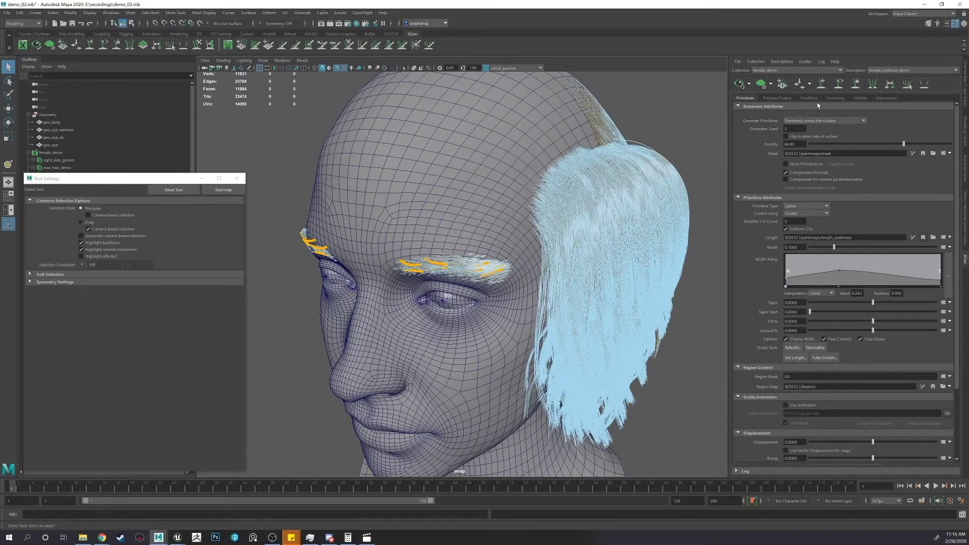
left_click(860, 98)
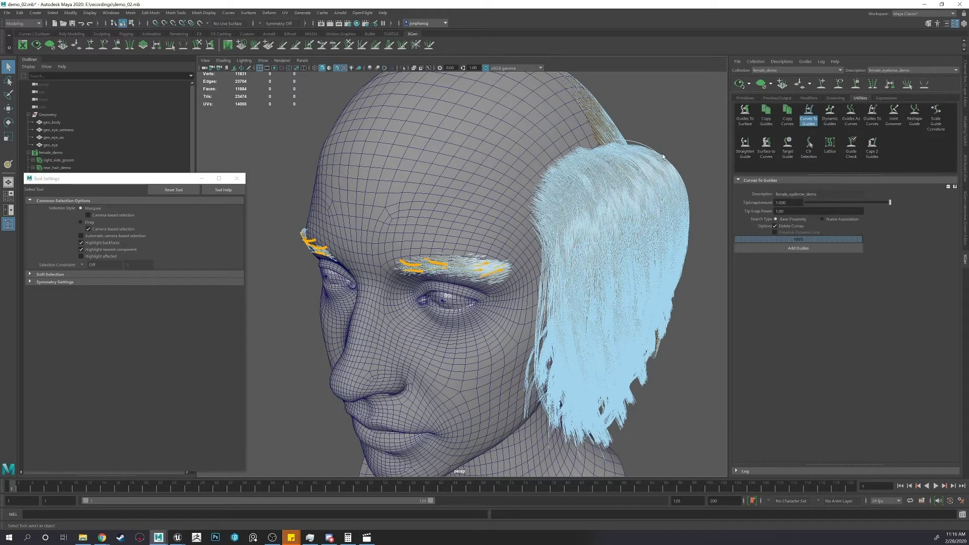
left_click_drag(662, 156, 612, 165, "alt")
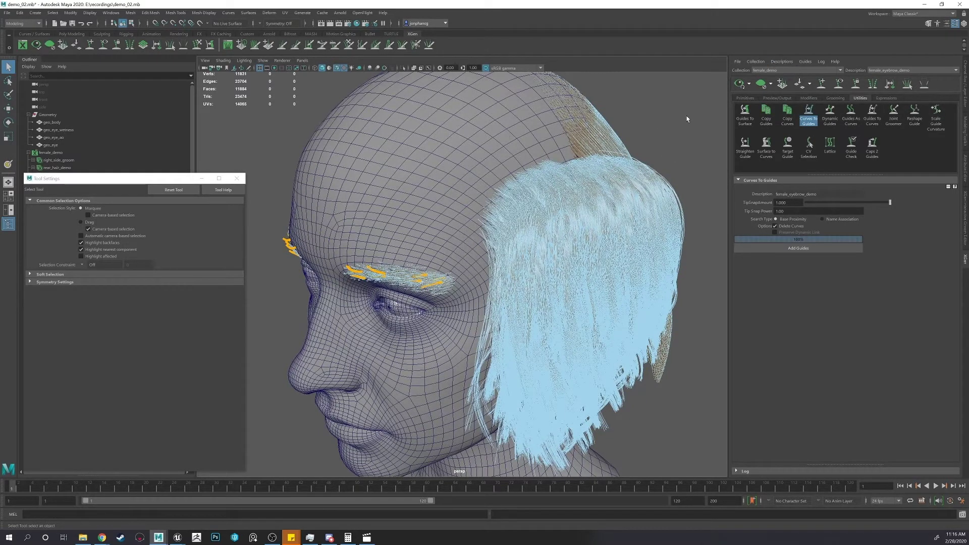
left_click_drag(656, 133, 664, 141, "alt")
left_click(237, 178)
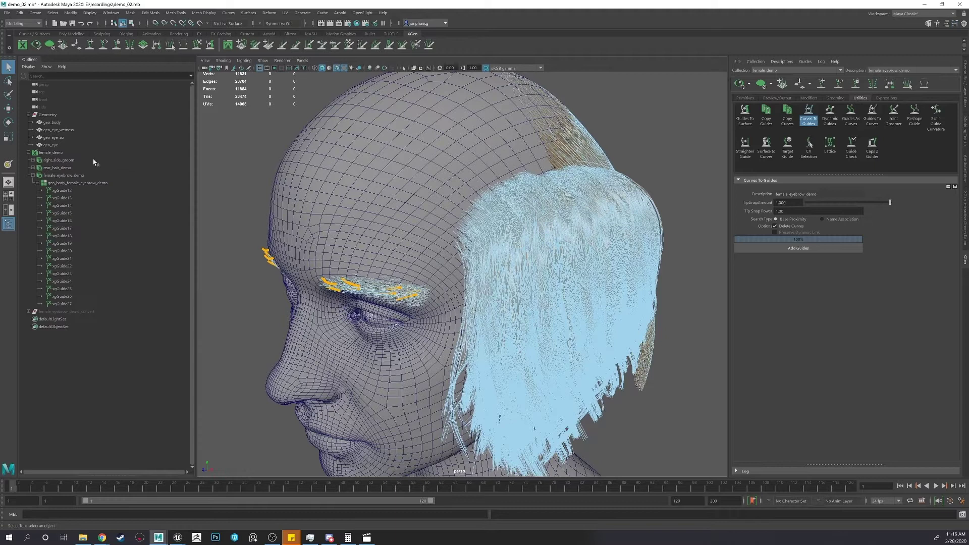
Select the female_demo collection and examine the export options for collections and descriptions.
left_click(96, 152)
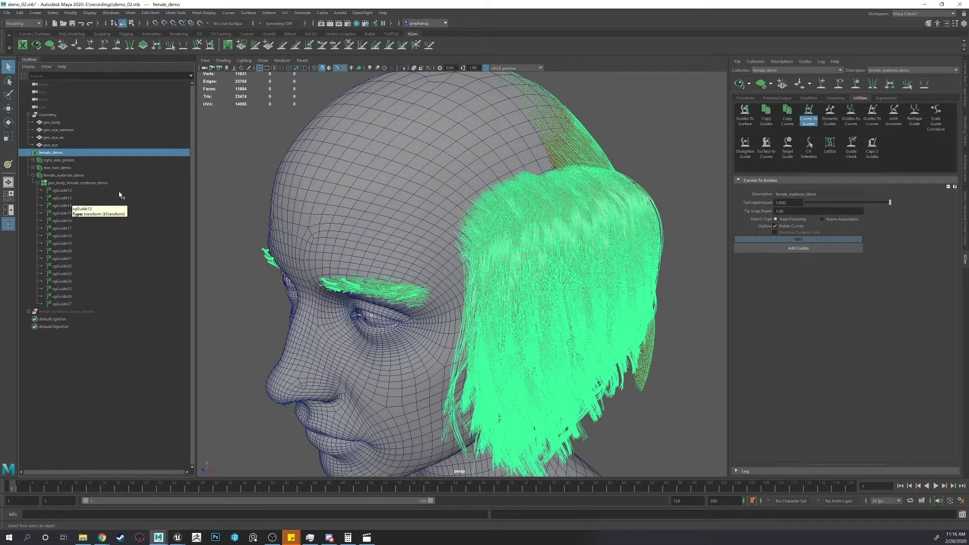
left_click(737, 62)
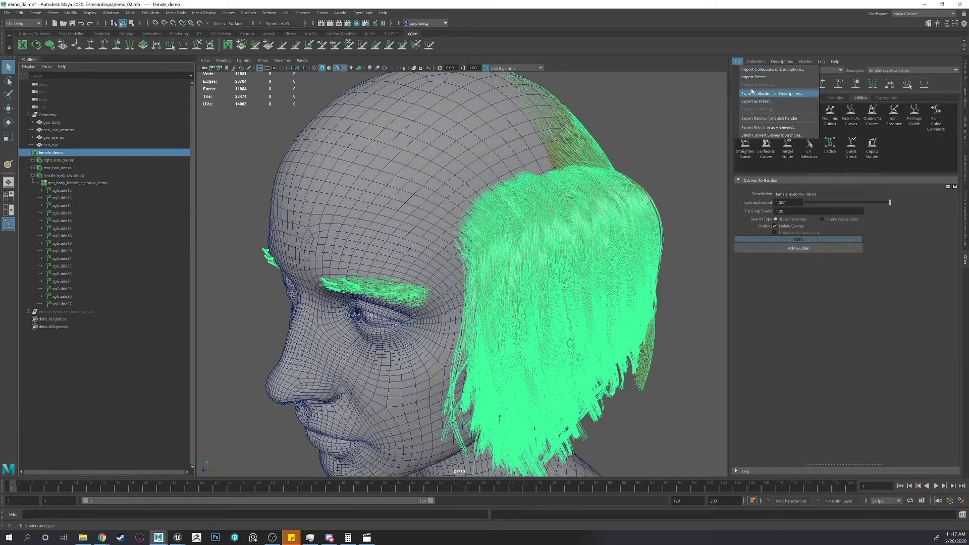
mouse_move(753, 62)
left_click(752, 94)
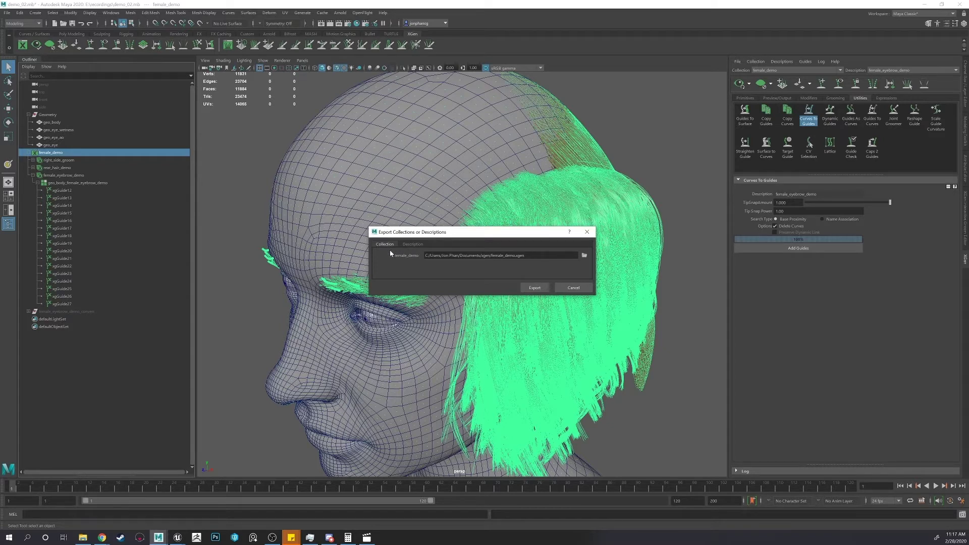
left_click(409, 244)
left_click(386, 244)
left_click(573, 289)
Select the geo_body mesh and pick a face just below the eye in face mode.
left_click_drag(534, 298, 497, 294, "alt")
right_click_drag(419, 296, 457, 297, "alt")
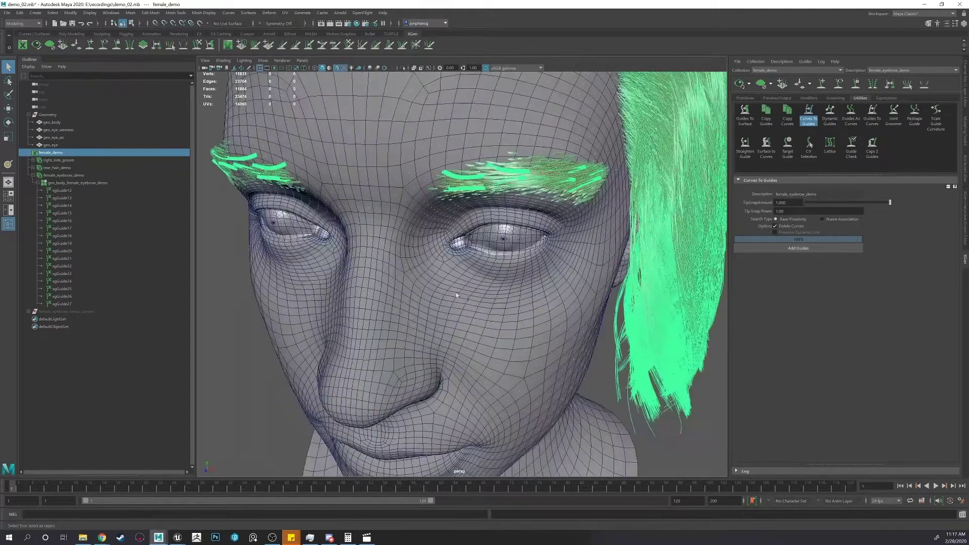
left_click(500, 297)
scroll(500, 295, "up", 8)
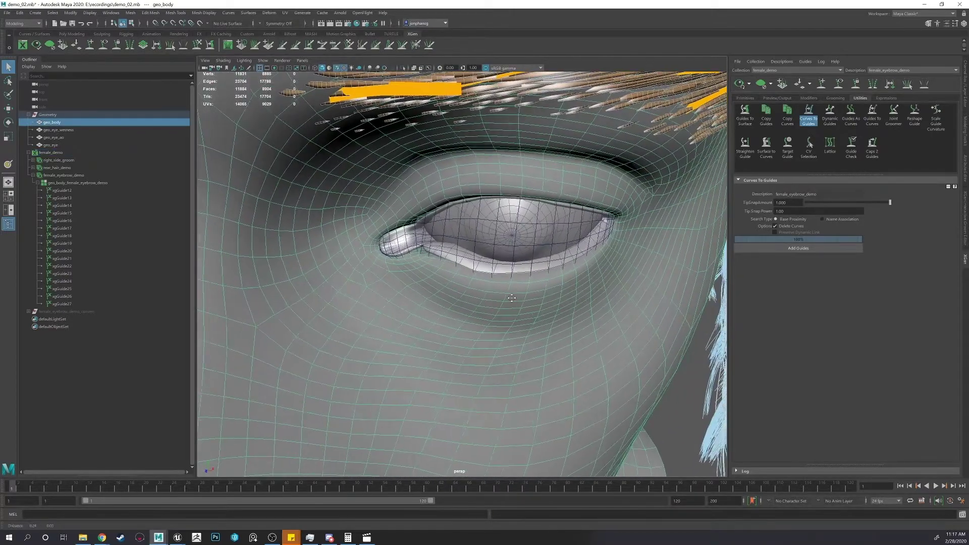
left_click_drag(486, 250, 483, 273, "alt")
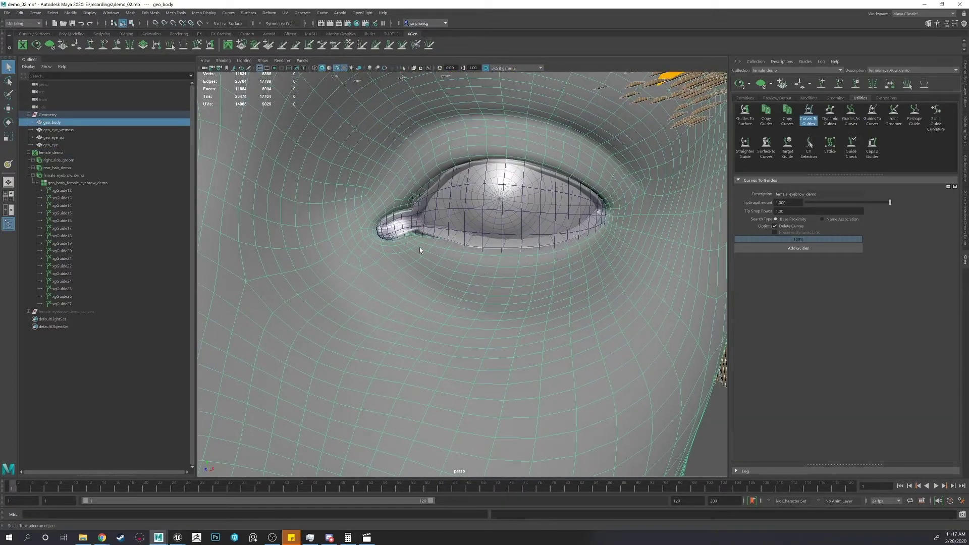
key("F11")
right_click_drag(431, 241, 356, 246, "alt")
middle_click_drag(356, 246, 421, 253, "alt")
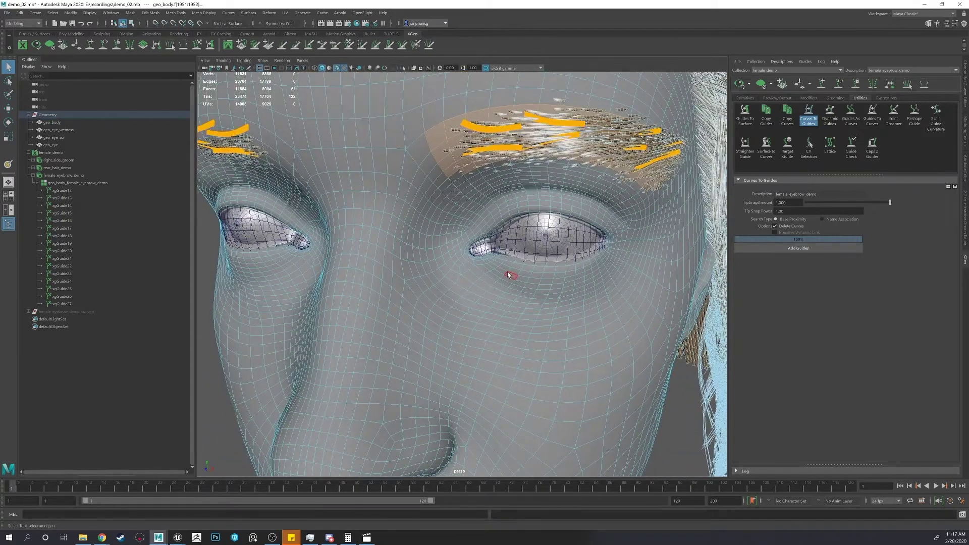
left_click(528, 273)
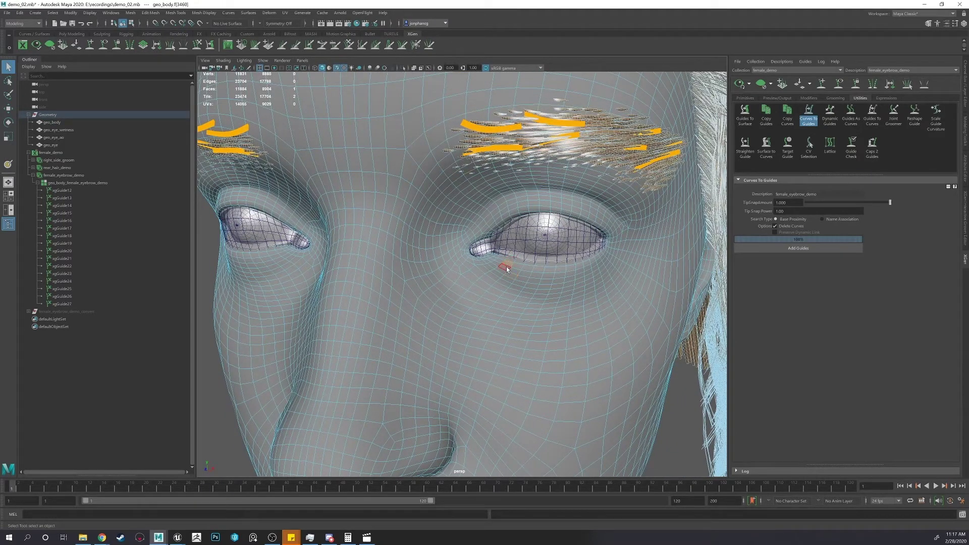
Turn on Object X symmetry and pick a face on the lower eyelid.
right_click(507, 266, "ctrl+shift")
right_click_drag(507, 266, 510, 227, "ctrl+shift")
left_click(499, 259)
left_click_drag(499, 259, 507, 275, "alt")
scroll(507, 275, "up", 2)
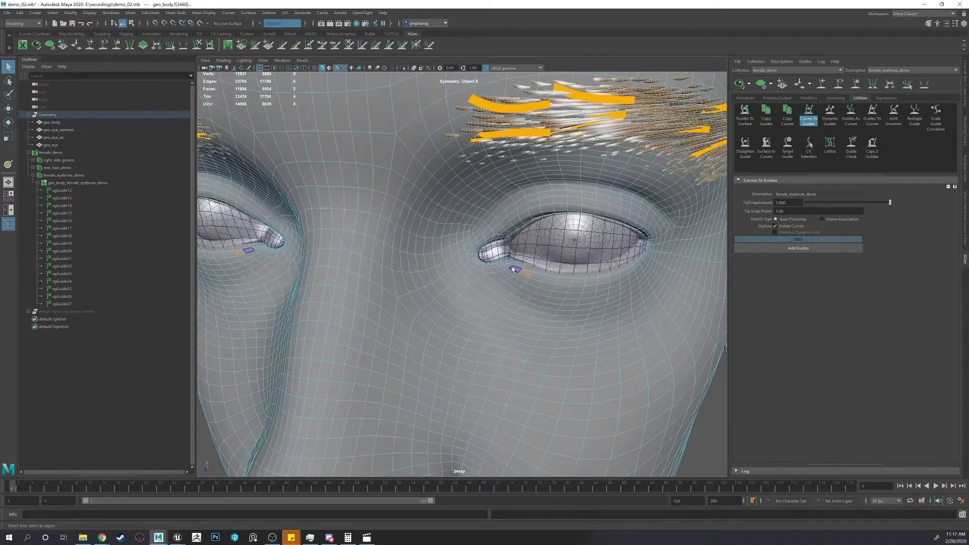
Select the face loop around the eyelid rims on both eyes.
double_click(524, 265, "shift")
left_click_drag(525, 265, 507, 242, "alt")
right_click_drag(507, 242, 520, 227, "alt")
left_click(549, 182)
double_click(557, 180, "shift")
left_click_drag(555, 181, 509, 231, "alt")
scroll(501, 238, "up", 2)
left_click_drag(517, 190, 458, 233, "alt")
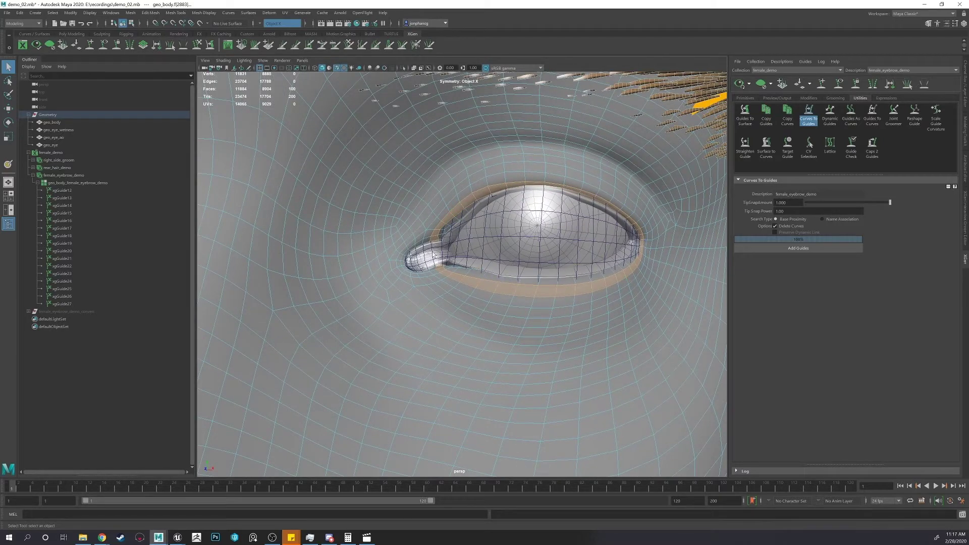
Isolate the selected eyelid faces, reduce them to the upper and lower lash strips without the inner eye corners, and exit isolation.
left_click(403, 69)
left_click_drag(429, 195, 472, 234, "alt")
scroll(461, 223, "up", 3)
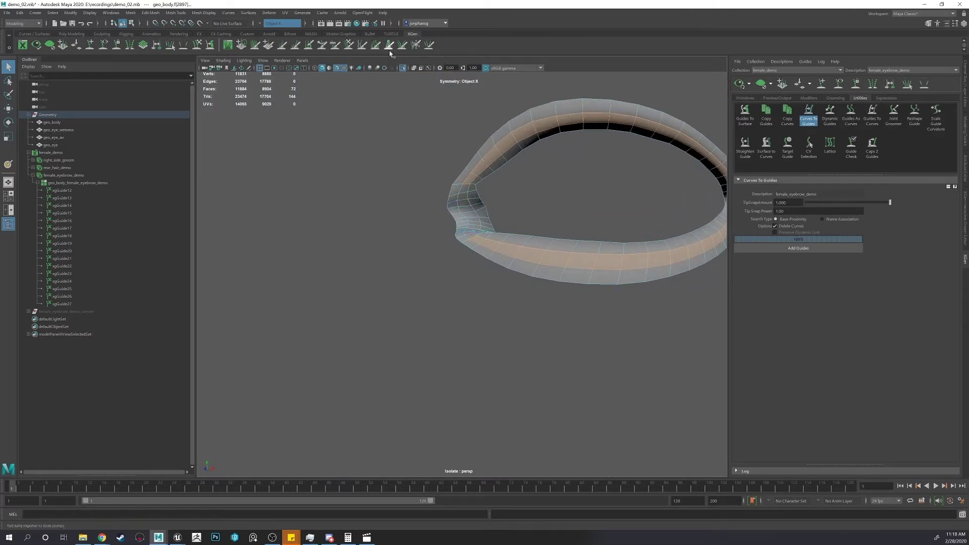
left_click(402, 67)
right_click_drag(447, 151, 393, 157, "alt")
middle_click_drag(393, 156, 493, 162, "alt")
left_click_drag(493, 161, 522, 160, "alt")
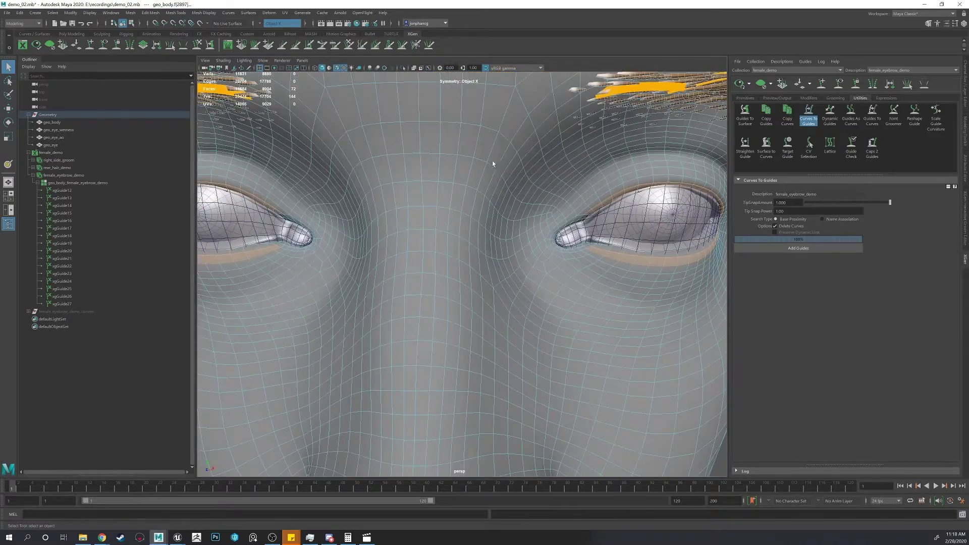
right_click_drag(492, 160, 407, 154, "alt")
left_click_drag(407, 153, 356, 163, "alt")
middle_click_drag(372, 165, 414, 156, "alt")
left_click_drag(414, 156, 456, 150, "alt")
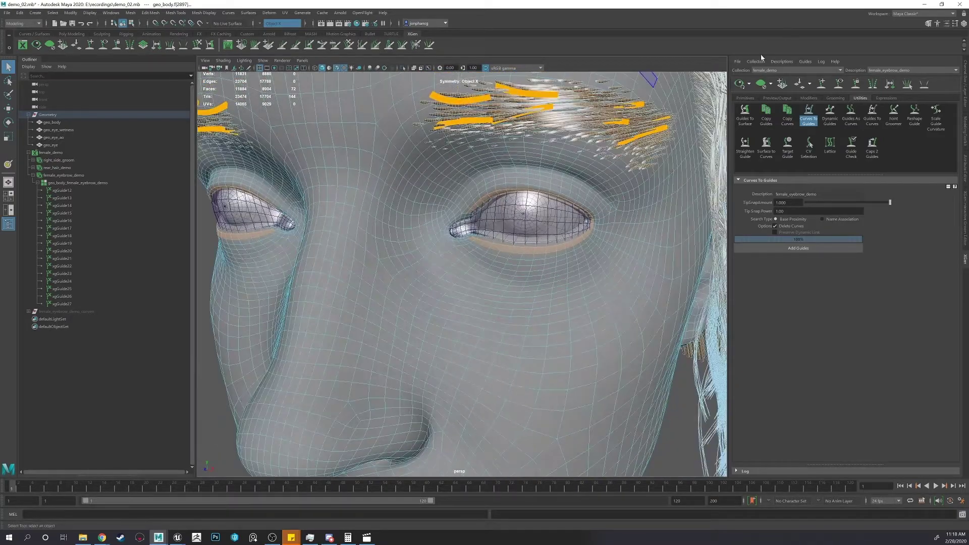
Try to create a guide-controlled XGen description in the female_demo collection, named eyelashes and then eyelashes_demo.
left_click(780, 62)
left_click(800, 71)
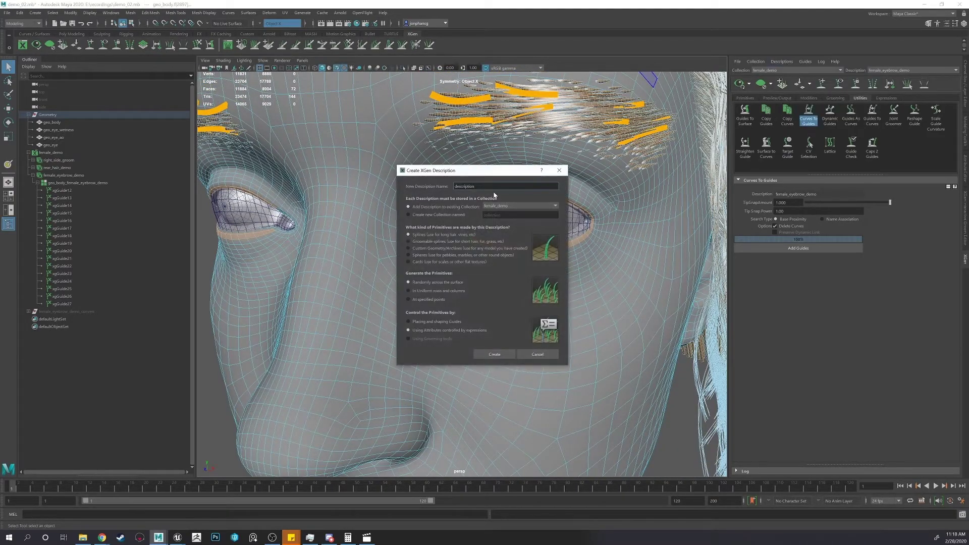
type("eyelashes")
left_click(440, 322)
left_click(495, 353)
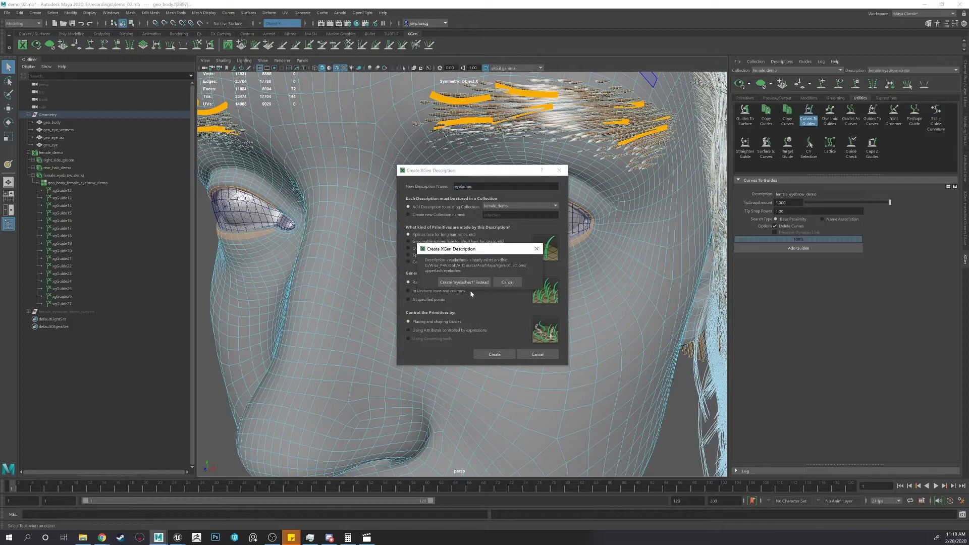
left_click(506, 283)
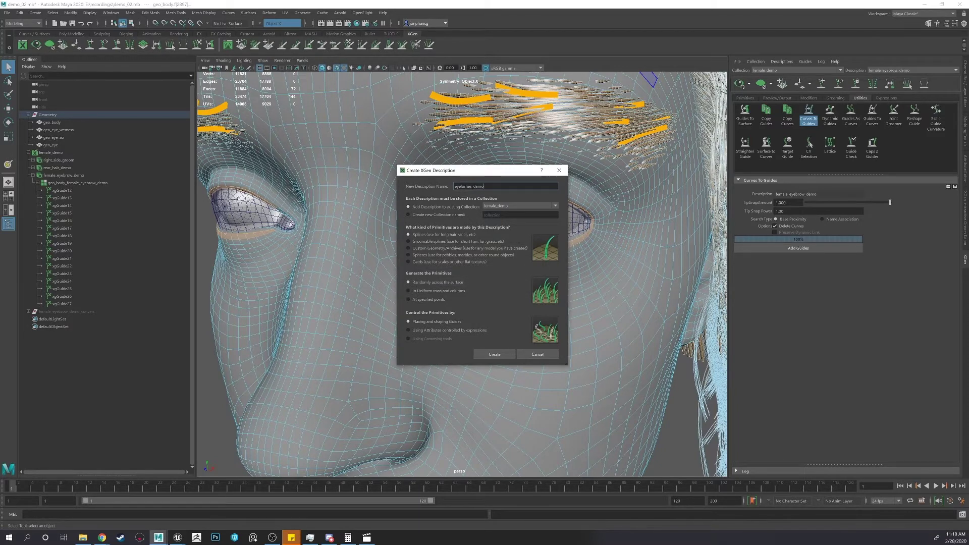
left_click(495, 354)
left_click(495, 355)
left_click(497, 186)
left_click_drag(496, 173, 521, 148)
left_click(560, 327)
With geo_body in object mode, create the XGen description eyelash_female_demo in the female_demo collection, controlled by placing and shaping guides.
right_click_drag(614, 302, 682, 228)
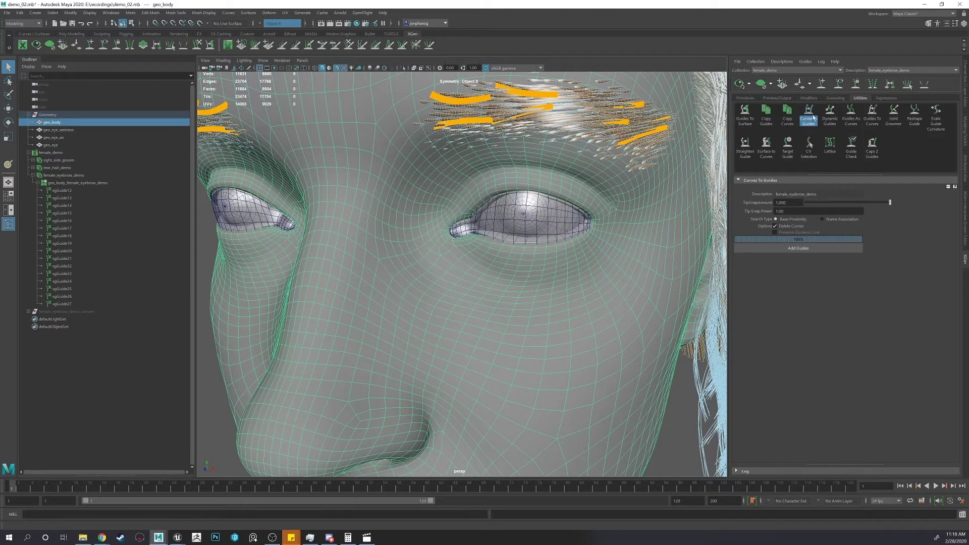
left_click(781, 61)
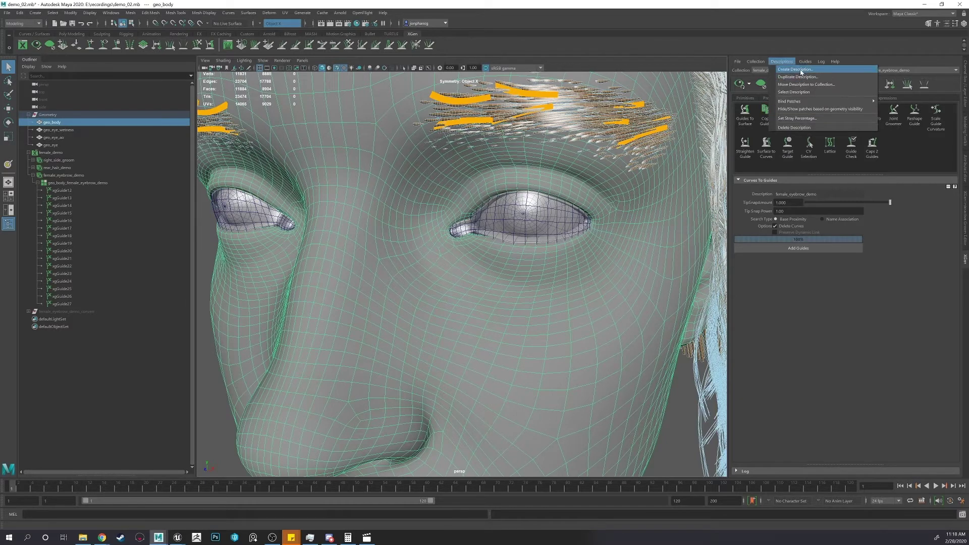
left_click(800, 70)
key("ctrl+a")
type("e")
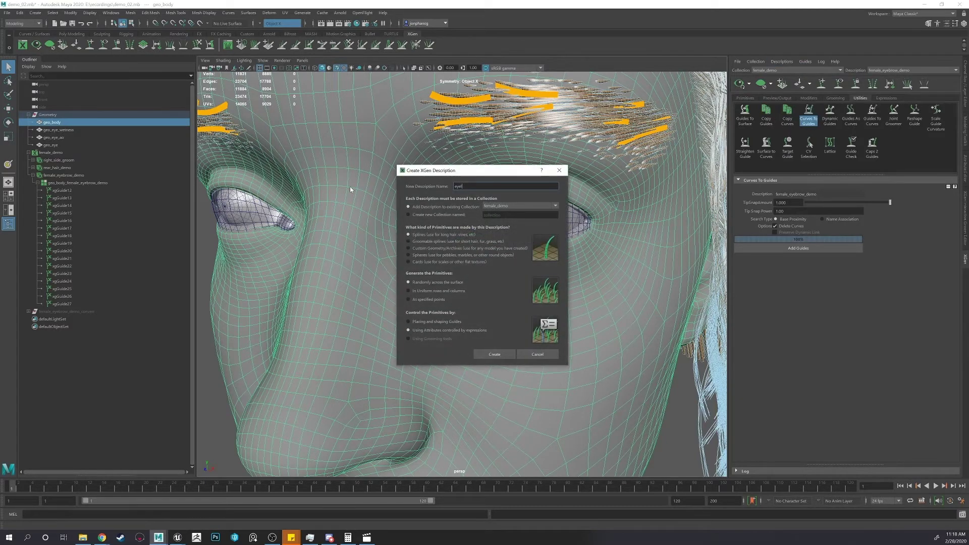
type("yelash_female_demo")
left_click(452, 323)
left_click(494, 354)
Return geo_body to face mode with the eyelid lash strips selected.
scroll(522, 259, "up", 5)
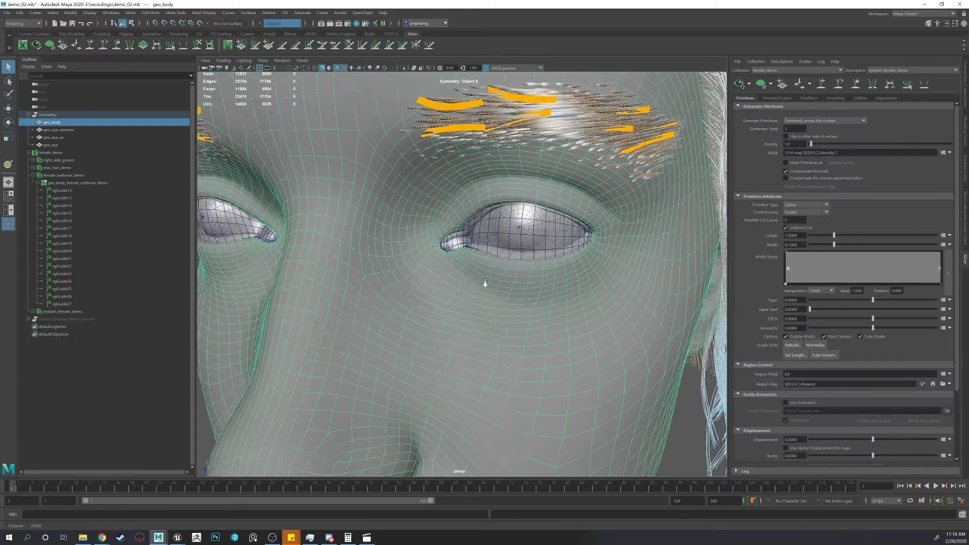
key("F11")
left_click_drag(486, 280, 507, 282, "alt")
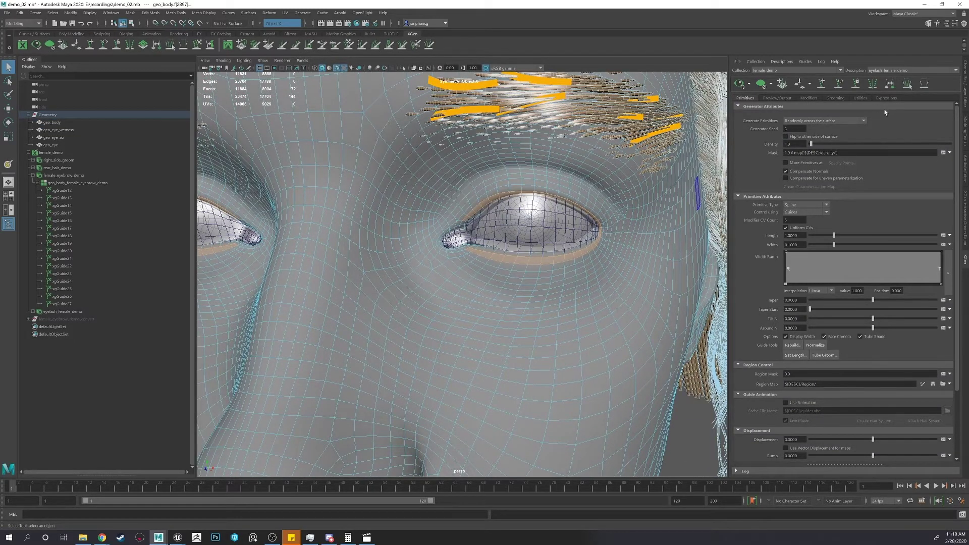
Isolate the selected upper and lower eyelid lash faces of geo_body.
left_click_drag(602, 152, 574, 172, "alt")
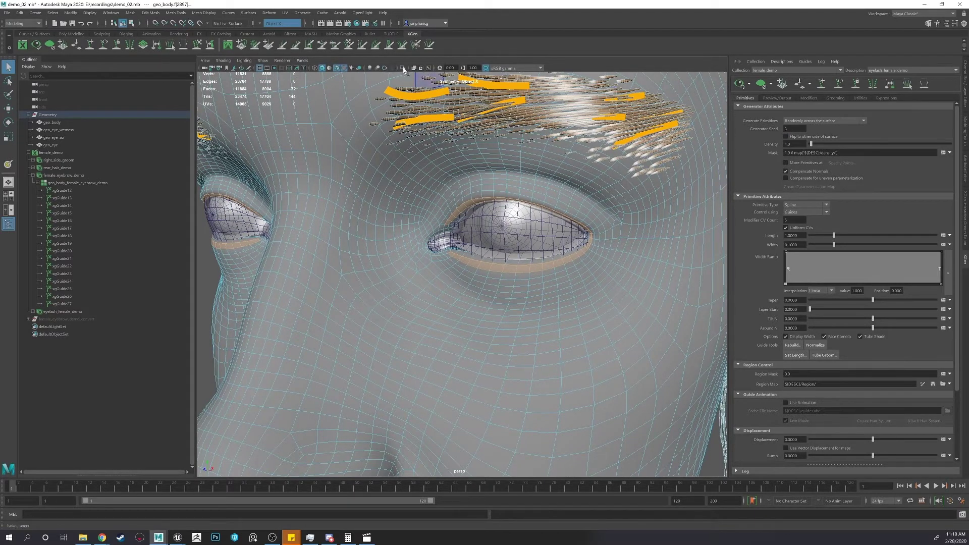
left_click(403, 68)
left_click_drag(588, 123, 629, 121, "alt")
scroll(528, 185, "up", 3)
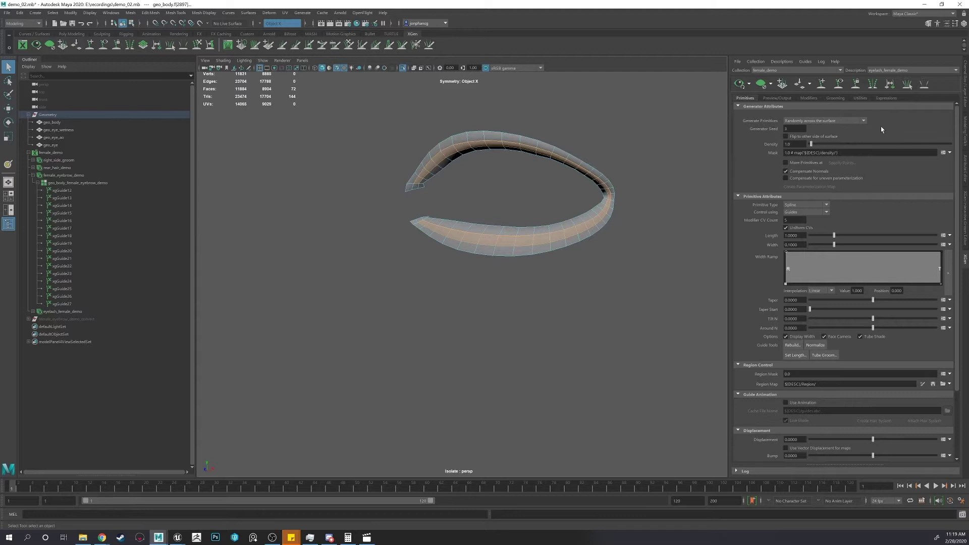
Create a map named mask for the eyelash description's Mask attribute, with resolution 10 and a black start color.
left_click(950, 153)
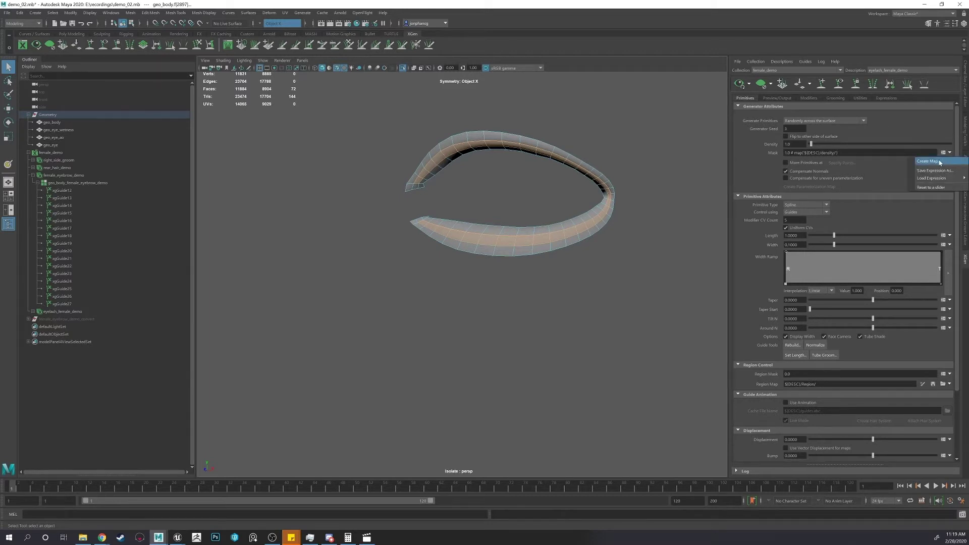
left_click(928, 162)
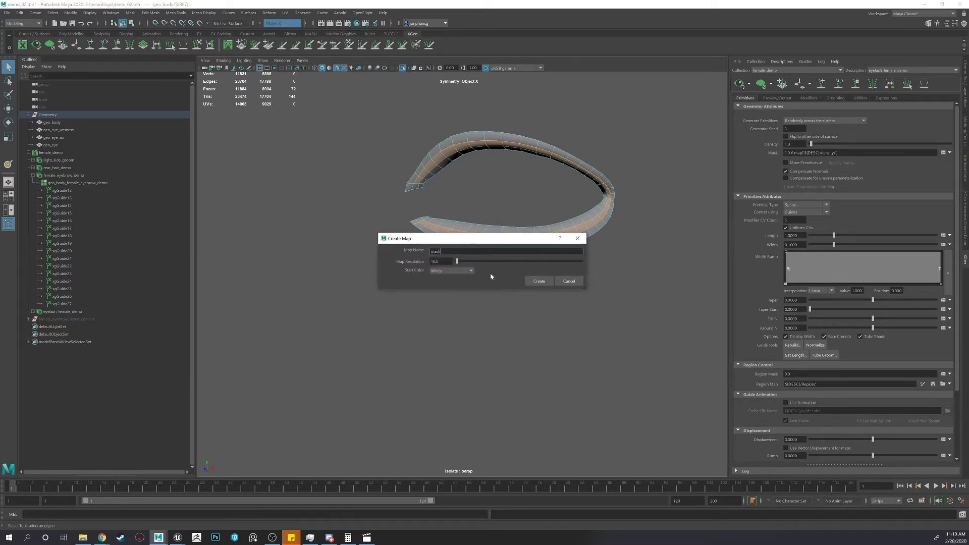
left_click(461, 271)
left_click(459, 289)
left_click(539, 281)
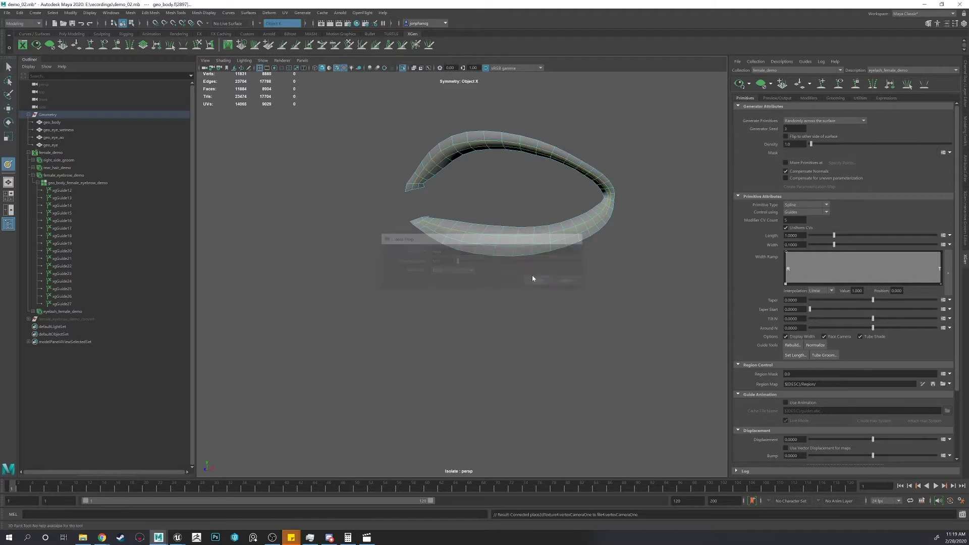
Open the 3D Paint Tool's settings with the black lash strips in view.
scroll(474, 227, "up", 2)
left_click_drag(489, 237, 502, 231, "alt")
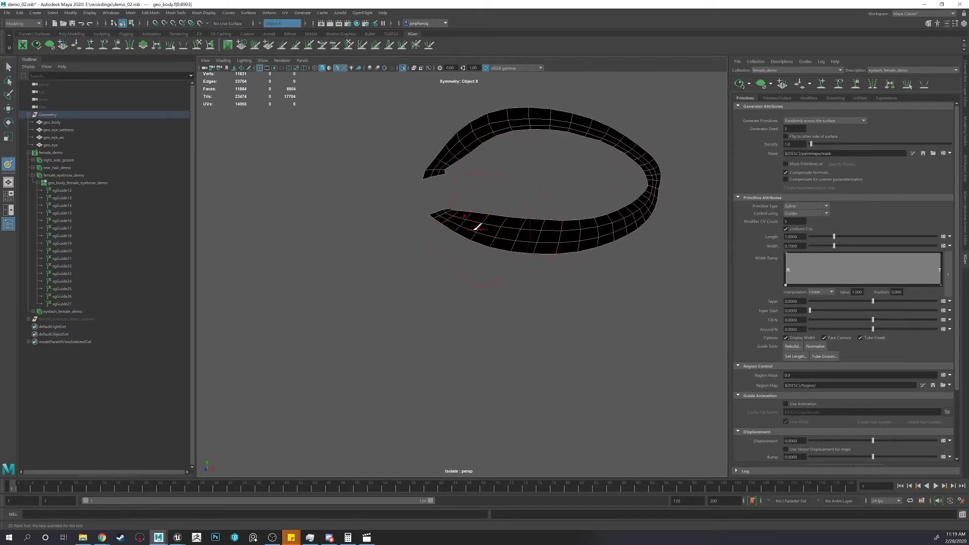
double_click(8, 164)
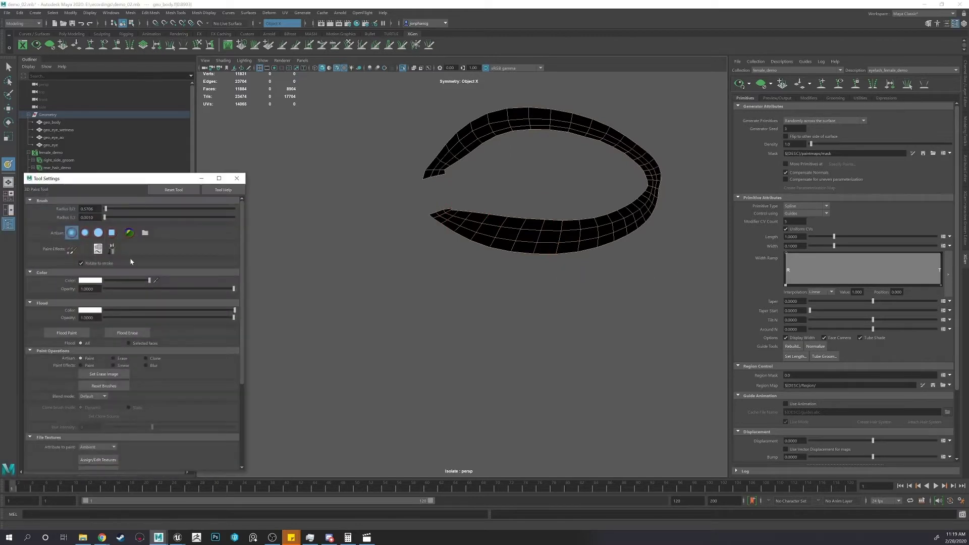
middle_click_drag(477, 219, 471, 227, "alt")
Reselect the middle face loop along the eyelid strip and isolate only that selection.
key("q")
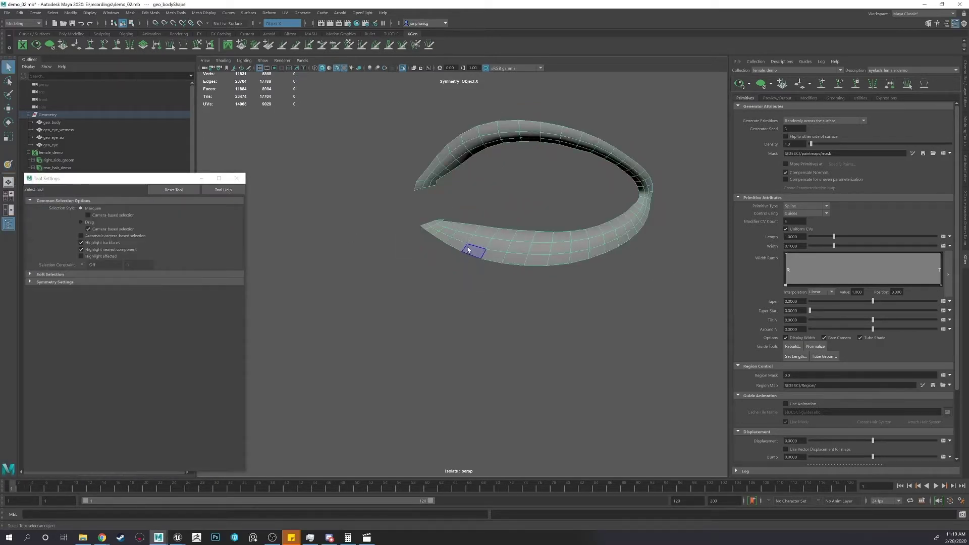
left_click(446, 233)
double_click(468, 238)
left_click(449, 233)
double_click(462, 234, "shift")
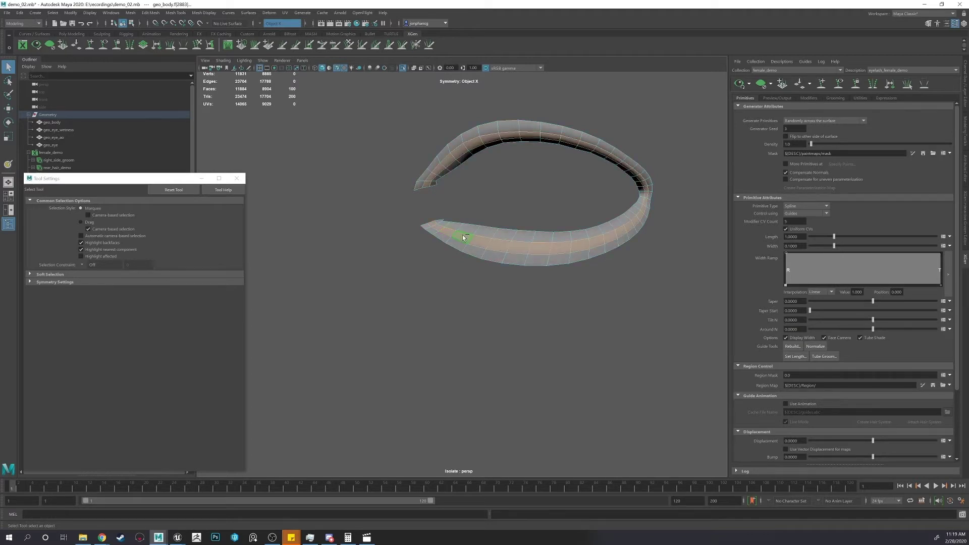
left_click_drag(420, 211, 432, 224, "ctrl")
double_click(403, 69)
Remove the inner eye corner faces from the loop selection and isolate the remaining upper and lower lash strips.
scroll(346, 173, "down", 3)
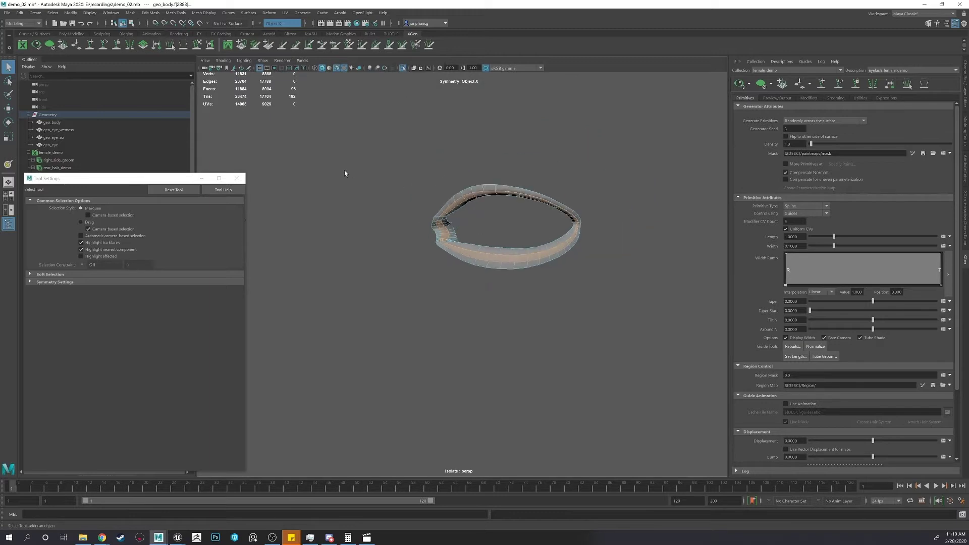
middle_click_drag(346, 173, 458, 177, "alt")
left_click_drag(458, 177, 425, 175, "alt")
right_click_drag(425, 175, 519, 201, "alt")
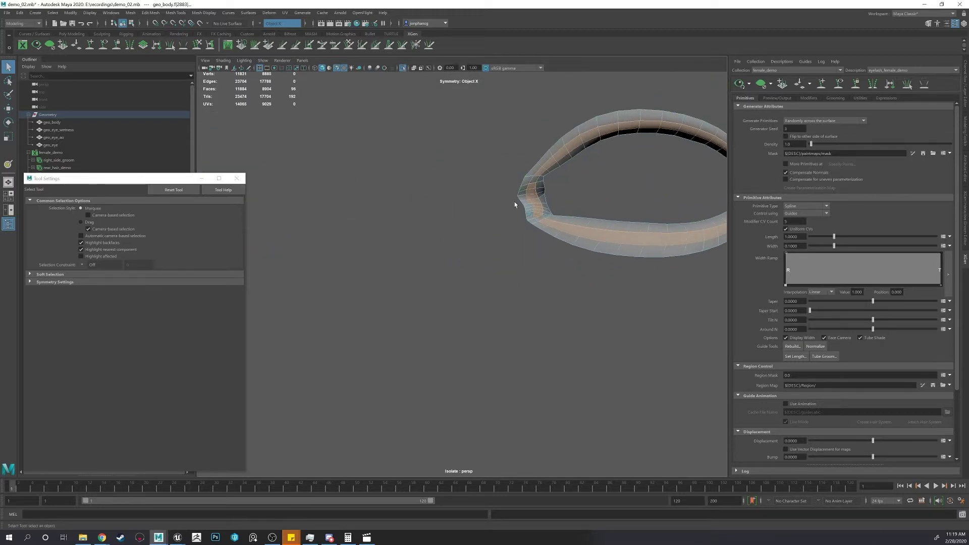
left_click_drag(516, 180, 537, 216)
right_click_drag(532, 204, 483, 142, "ctrl+shift")
left_click(402, 68)
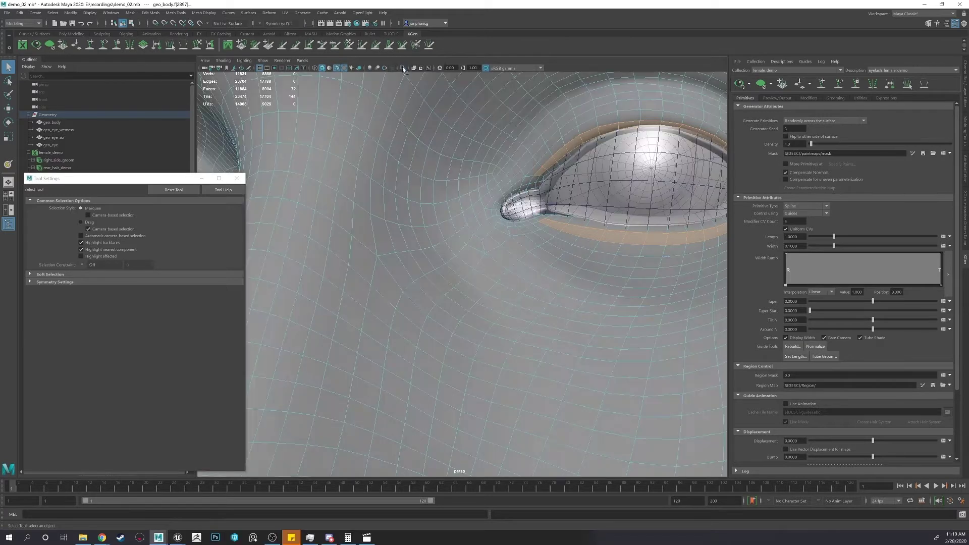
left_click(402, 68)
Return geo_body to object mode, select it, and put the tool settings window away.
left_click_drag(434, 162, 460, 176, "alt")
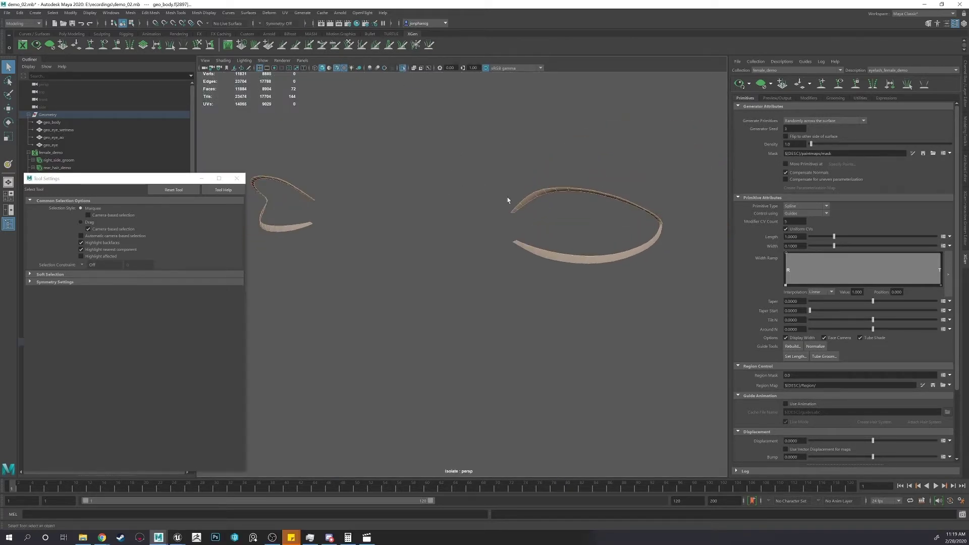
left_click_drag(637, 227, 612, 221, "alt")
right_click_drag(580, 206, 616, 178)
left_click(599, 186)
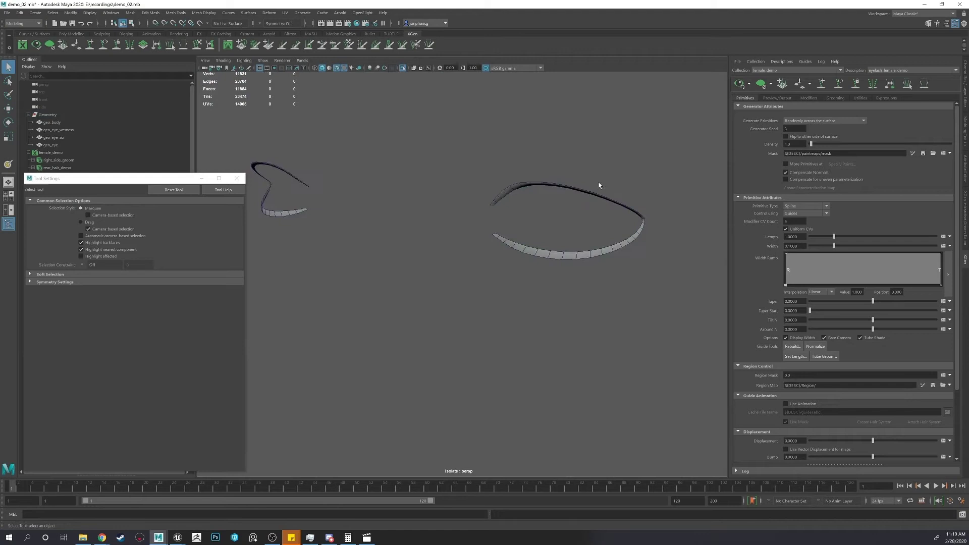
left_click_drag(599, 186, 601, 224)
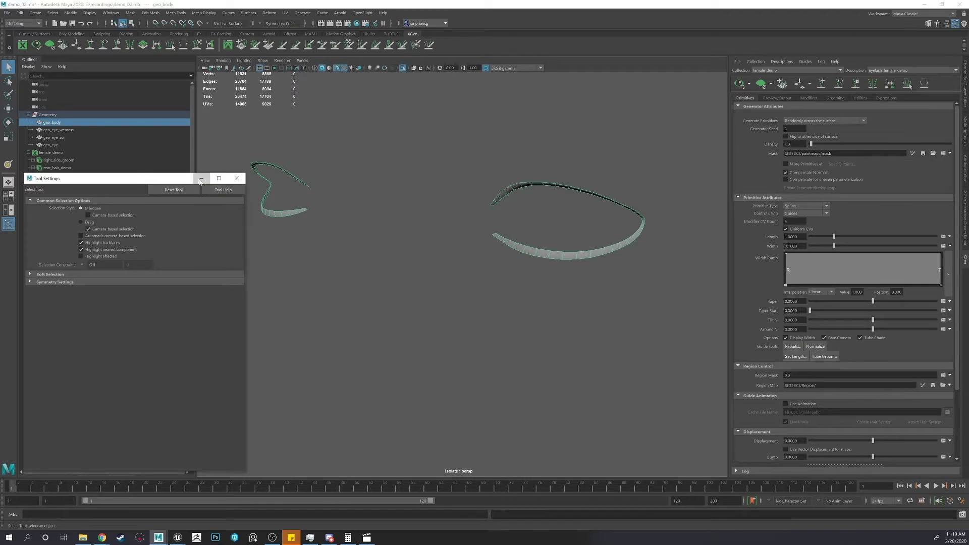
left_click(200, 182)
left_click(8, 164)
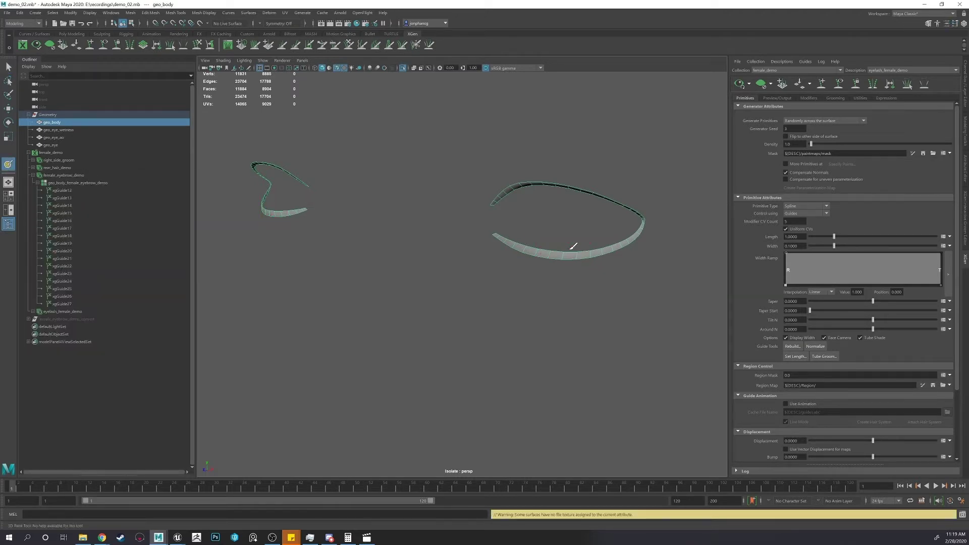
left_click_drag(565, 248, 550, 250, "alt")
key("q")
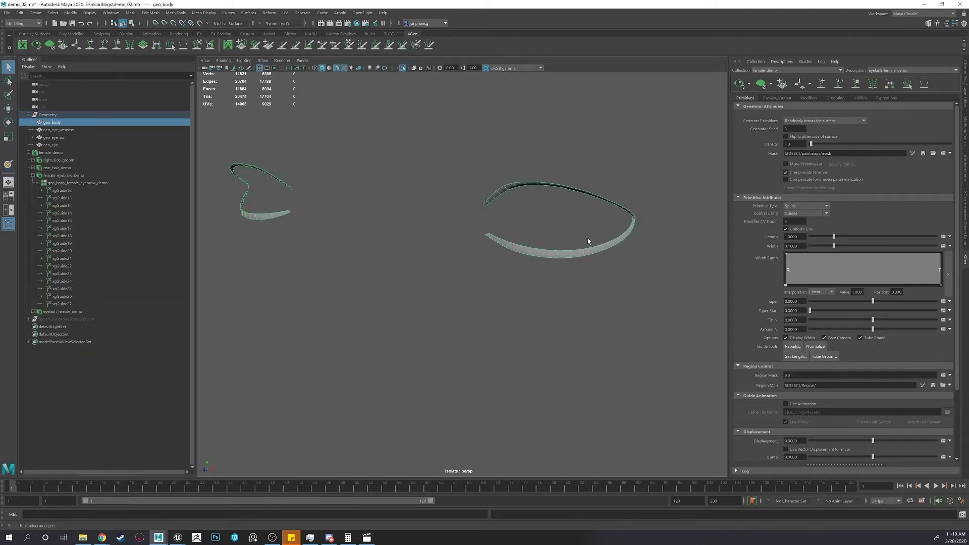
Paint the eyelash mask map white along the isolated lash strips, save the map, and leave the paint tool.
left_click(912, 153)
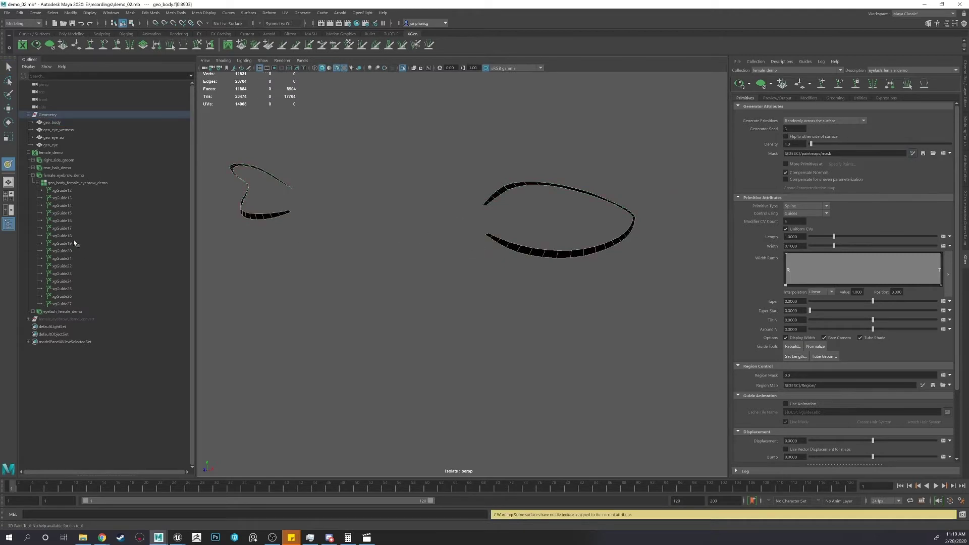
double_click(10, 165)
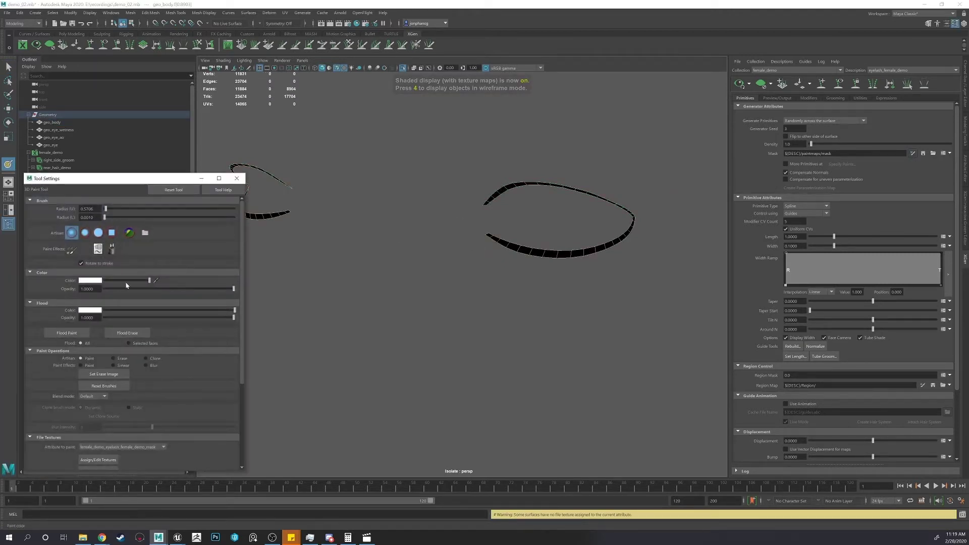
mouse_move(500, 234)
left_mouse_down()
mouse_move(567, 254)
mouse_move(613, 248)
mouse_move(605, 252)
mouse_move(637, 208)
mouse_move(608, 170)
mouse_move(499, 161)
left_mouse_up()
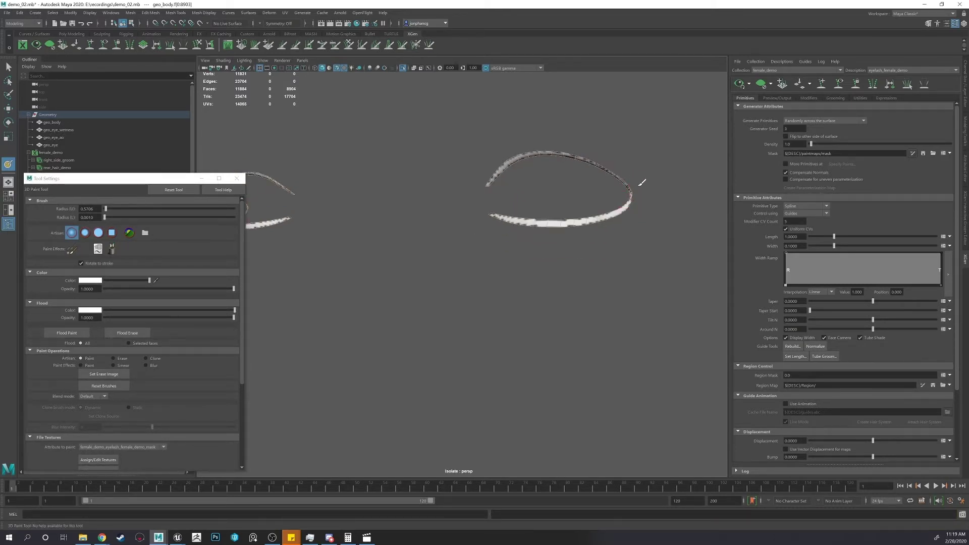
left_click_drag(476, 201, 474, 244, "alt")
key("q")
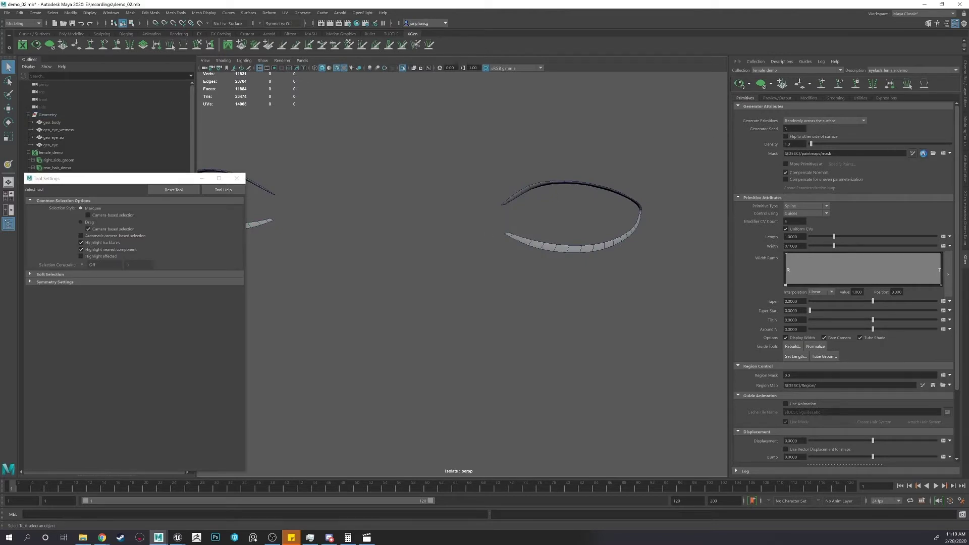
Reopen the eyelash mask map on geo_body and exit isolation to check the white strips against the whole face.
left_click(637, 195)
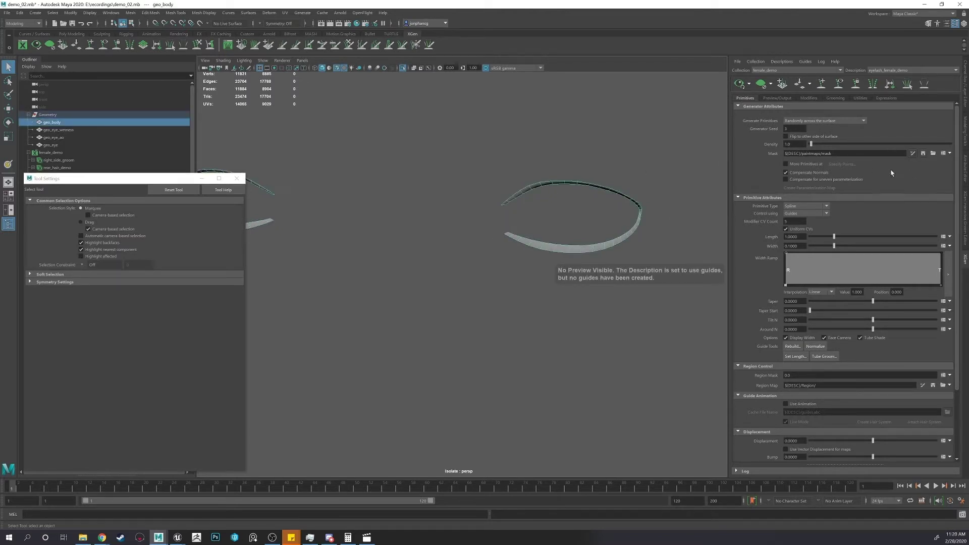
left_click(912, 154)
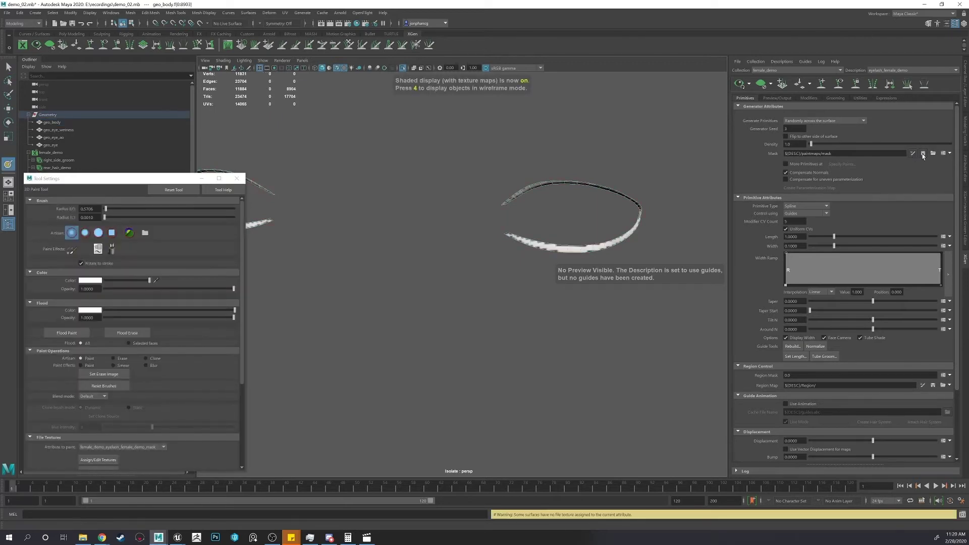
left_click_drag(626, 185, 620, 180, "alt")
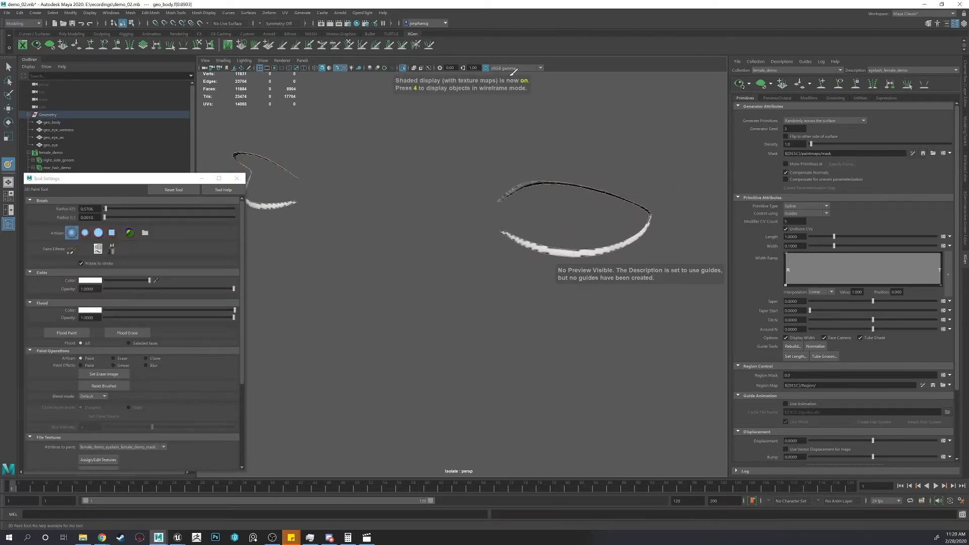
left_click(402, 68)
left_click_drag(560, 152, 600, 132, "alt")
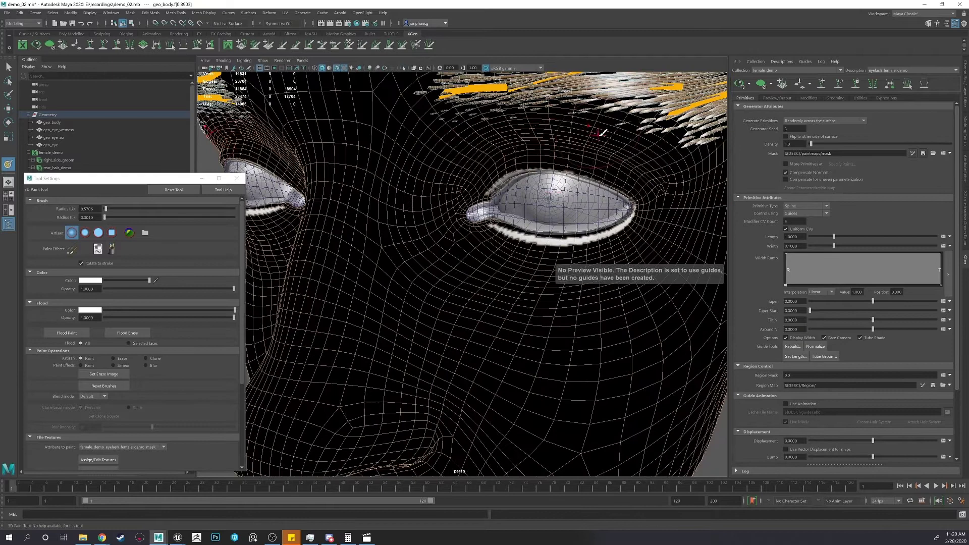
Place five XGen guides along the lower eyelid from the inner to the outer eye corner.
left_click(822, 84)
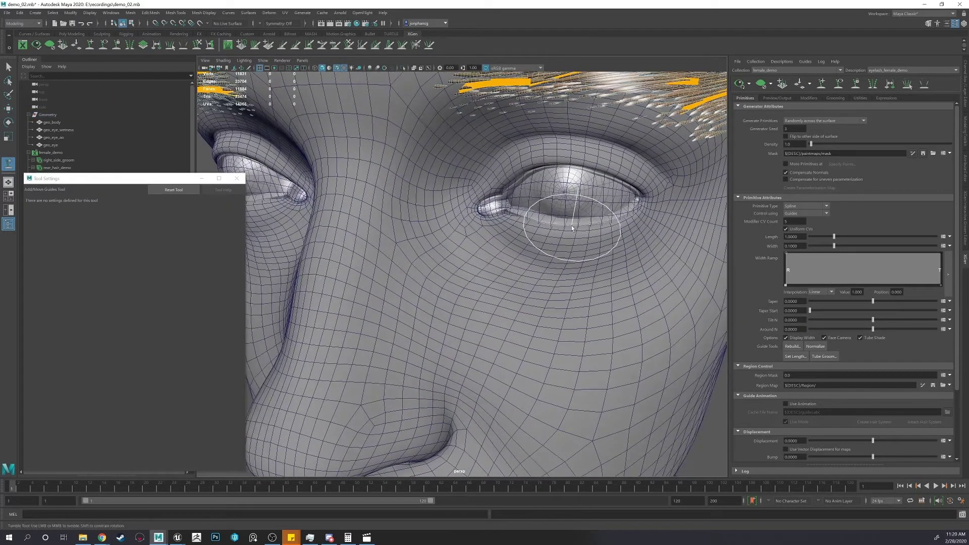
left_click(575, 232)
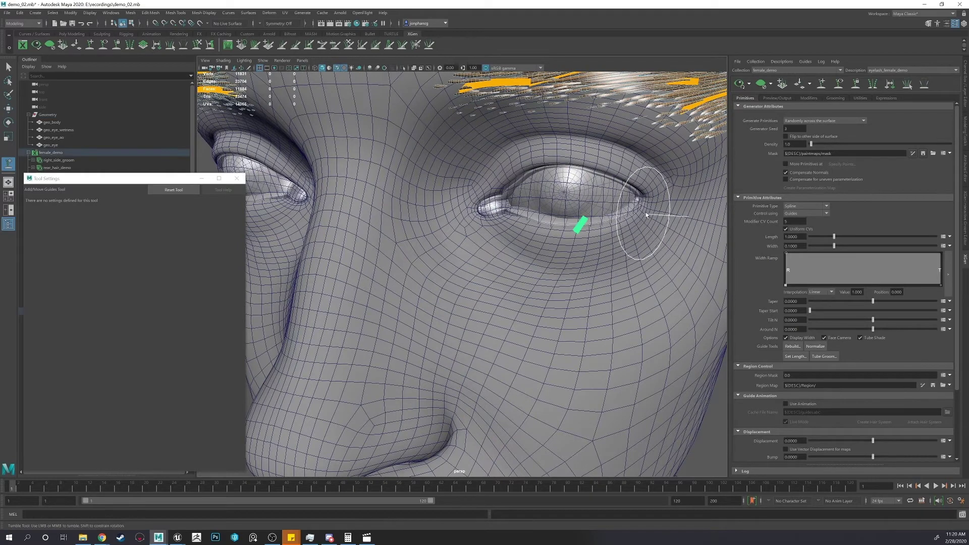
left_click(647, 202)
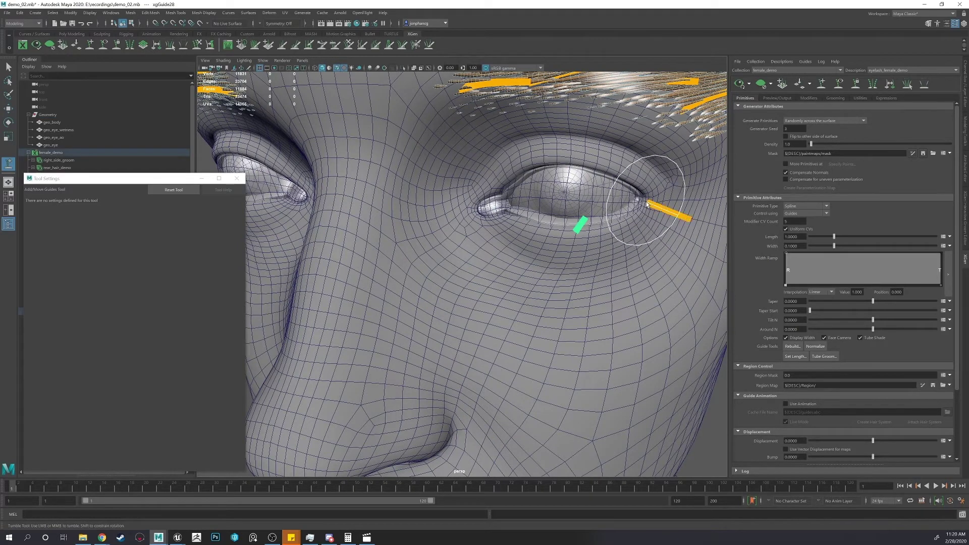
left_click(511, 220)
left_click_drag(528, 218, 519, 226, "alt")
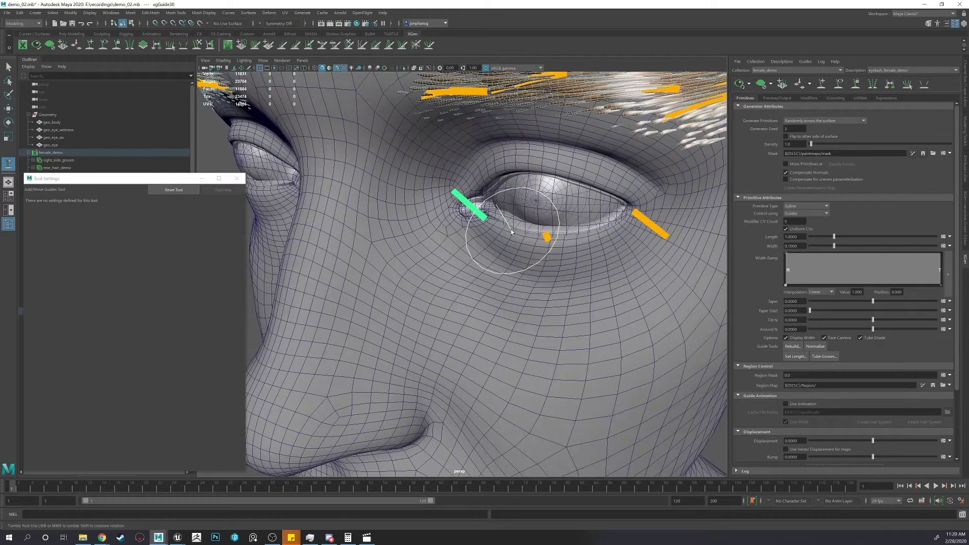
left_click(507, 231)
left_click(595, 235)
left_click_drag(595, 237, 490, 259, "alt")
key("q")
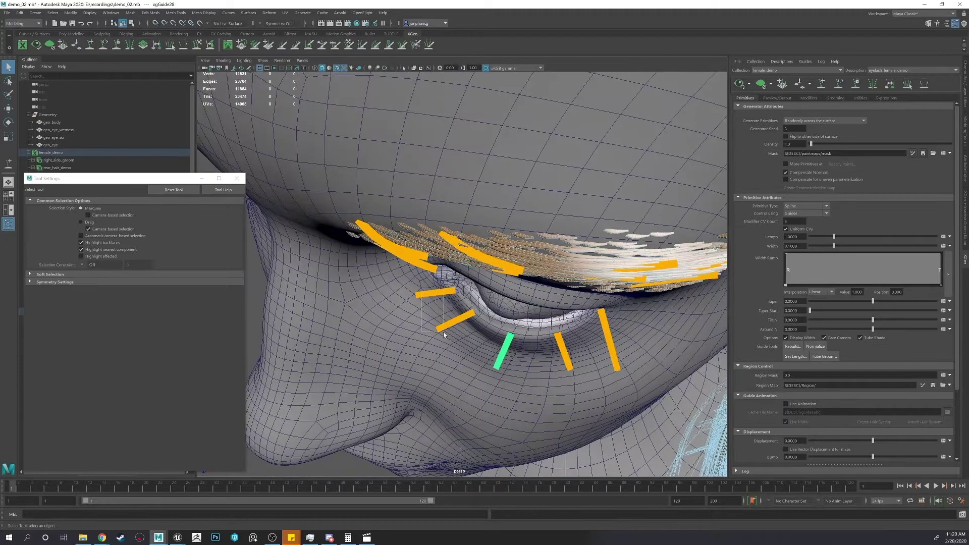
left_click_drag(443, 332, 444, 333, "shift")
left_click_drag(444, 333, 487, 305, "alt")
left_click_drag(598, 273, 381, 230, "shift")
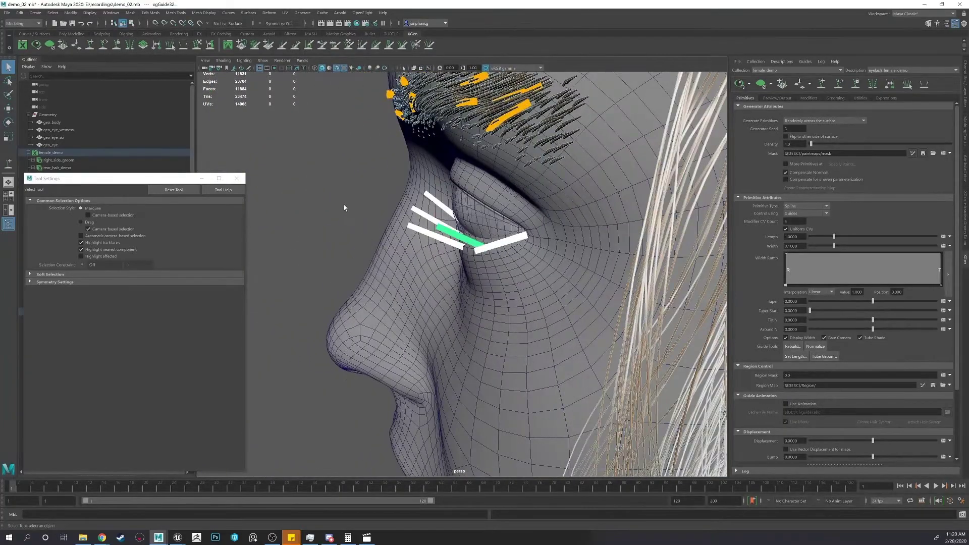
left_click(337, 199)
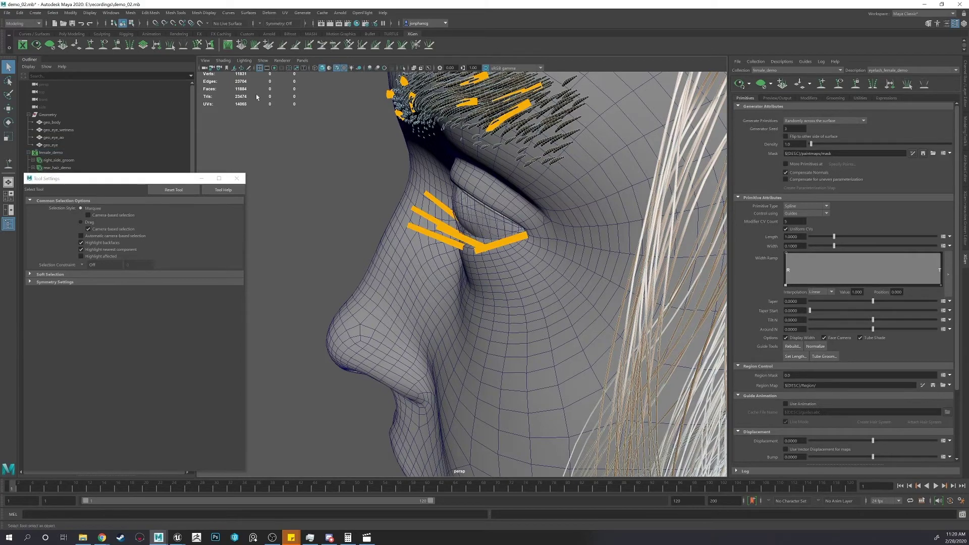
Sculpt the five lower eyelash guides so they point downward and fan outward from the eyelid, reducing the brush size to 60.
left_click(196, 44)
mouse_move(440, 206)
left_mouse_down("alt")
mouse_move(462, 194)
mouse_move(401, 279)
mouse_move(418, 316)
mouse_move(438, 200)
mouse_move(416, 313)
mouse_move(438, 296)
left_mouse_up("alt")
mouse_move(438, 296)
left_mouse_down("alt")
mouse_move(543, 211)
mouse_move(547, 193)
mouse_move(530, 232)
mouse_move(531, 273)
left_mouse_up("alt")
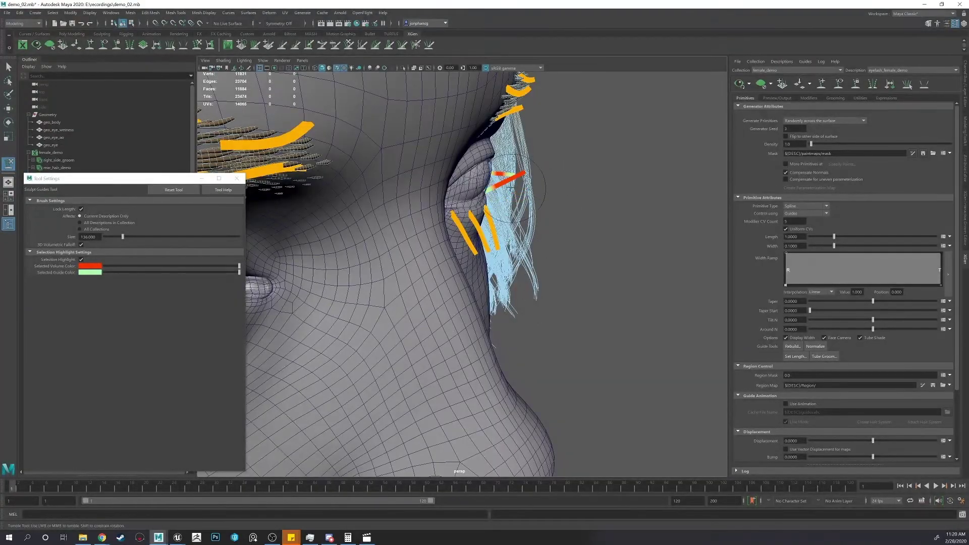
left_click_drag(521, 183, 546, 279)
mouse_move(536, 190)
left_mouse_down()
mouse_move(534, 246)
mouse_move(448, 247)
mouse_move(508, 254)
left_mouse_up()
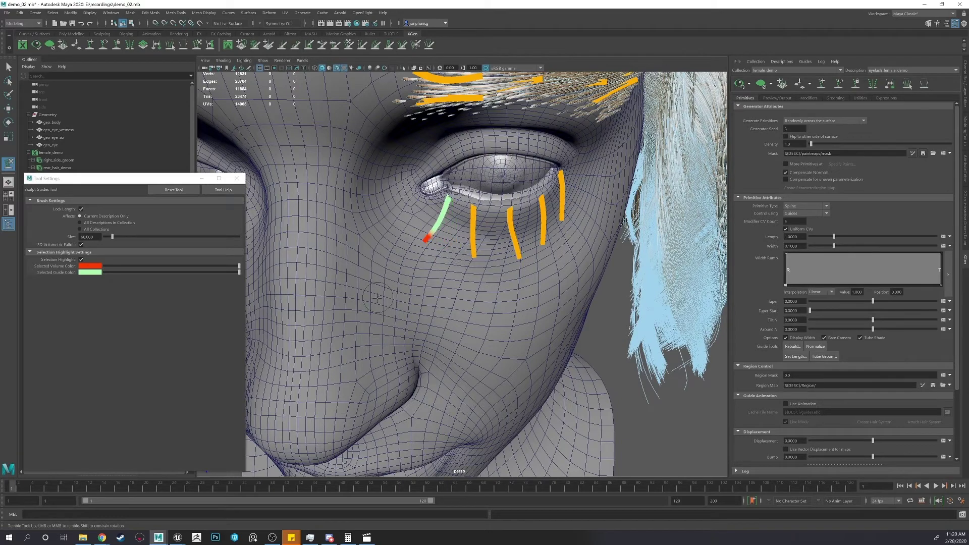
mouse_move(532, 245)
left_mouse_down("alt")
mouse_move(510, 227)
mouse_move(680, 245)
left_mouse_up("alt")
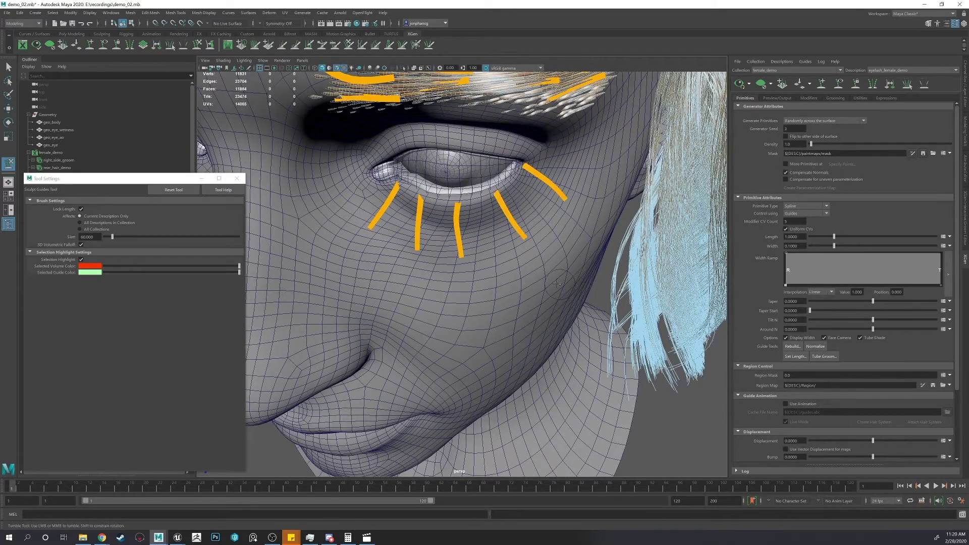
Sculpt the lower lash guides into a smoother outward curve, including the one at the inner eye corner, and refresh the XGen preview.
left_click_drag(557, 284, 489, 225, "alt")
left_click_drag(502, 263, 430, 213, "alt")
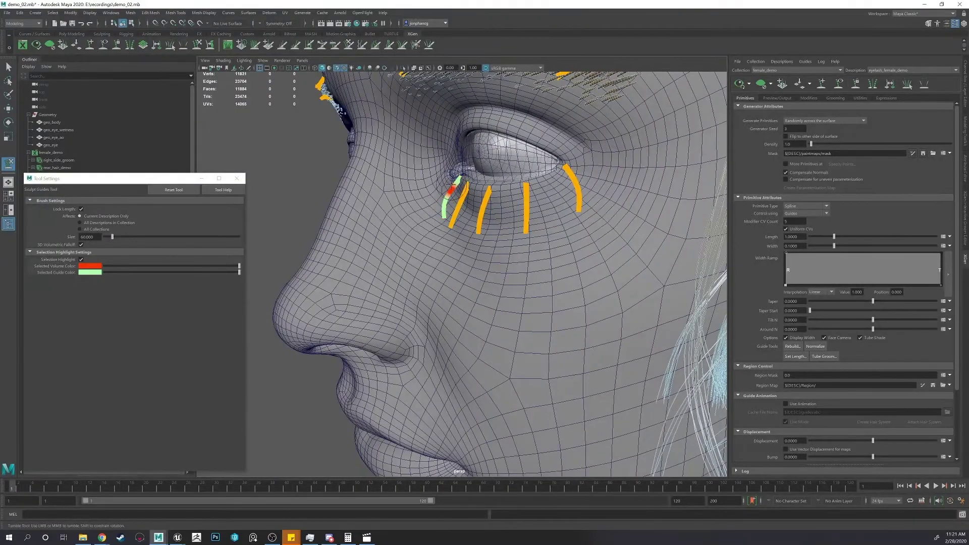
left_click_drag(473, 186, 479, 187)
mouse_move(479, 186)
left_mouse_down("alt")
mouse_move(456, 191)
mouse_move(480, 187)
mouse_move(483, 176)
mouse_move(429, 218)
mouse_move(504, 209)
mouse_move(475, 220)
mouse_move(505, 221)
left_mouse_up("alt")
key("q")
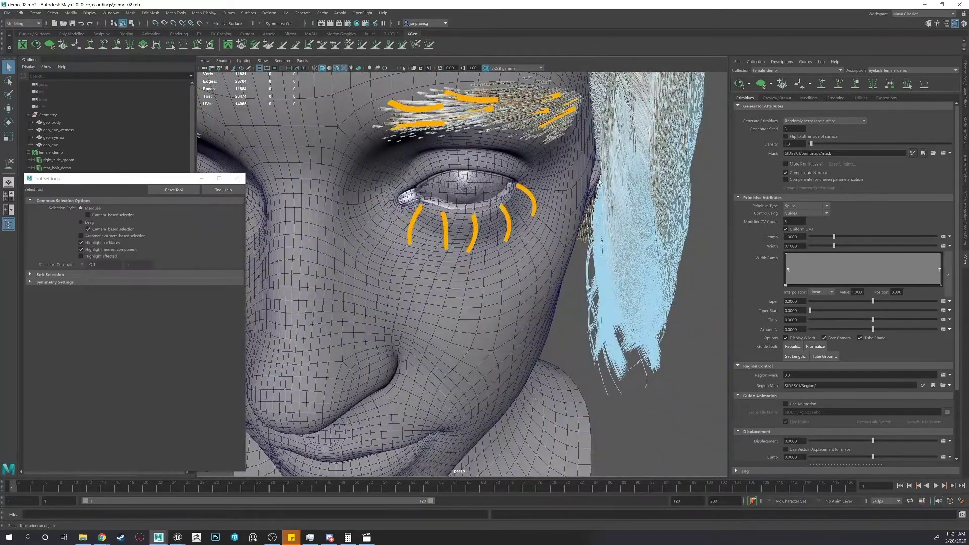
right_click_drag(496, 209, 751, 125, "alt")
left_click(737, 84)
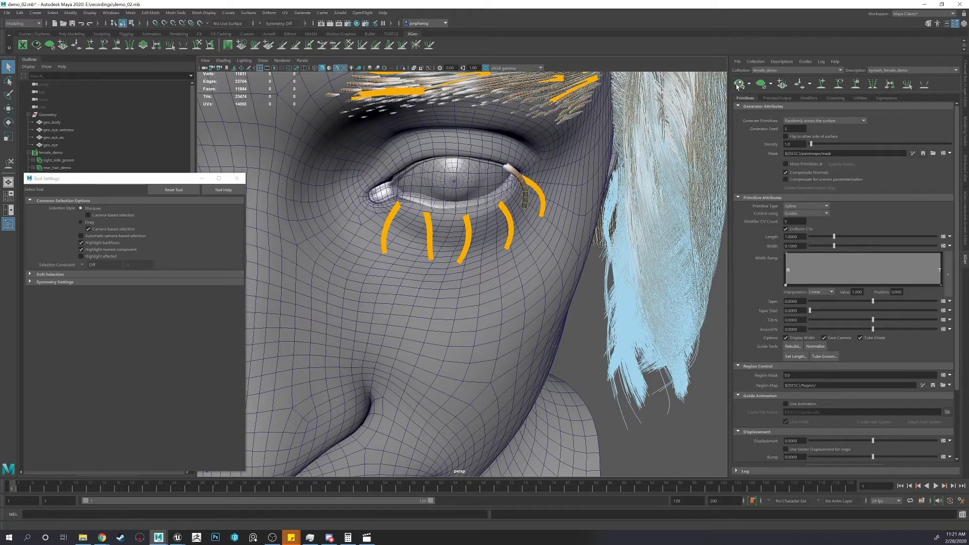
Place five XGen guides along the upper eyelid edge between the inner and outer eye corners.
left_click_drag(615, 156, 581, 169, "alt")
right_click_drag(580, 169, 650, 118, "alt")
left_click(821, 85)
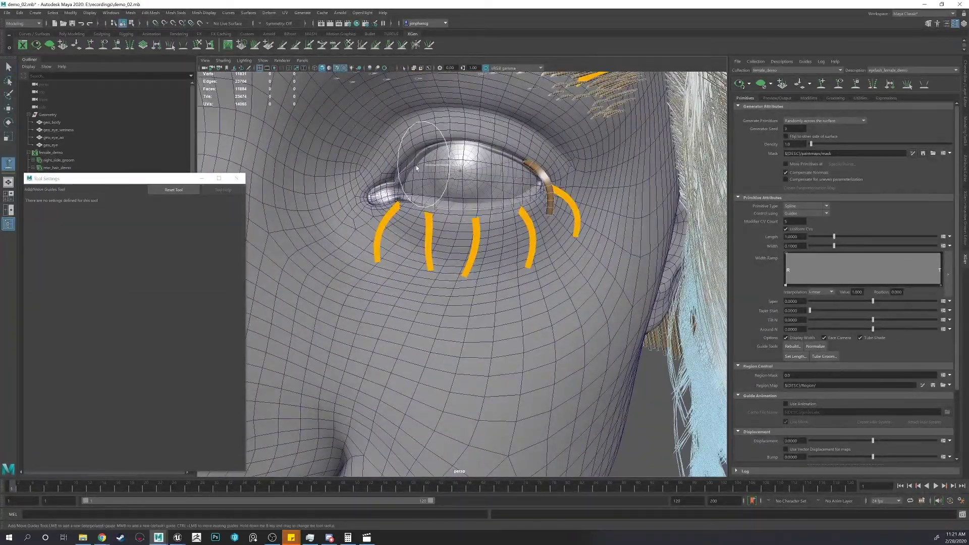
left_click(387, 177)
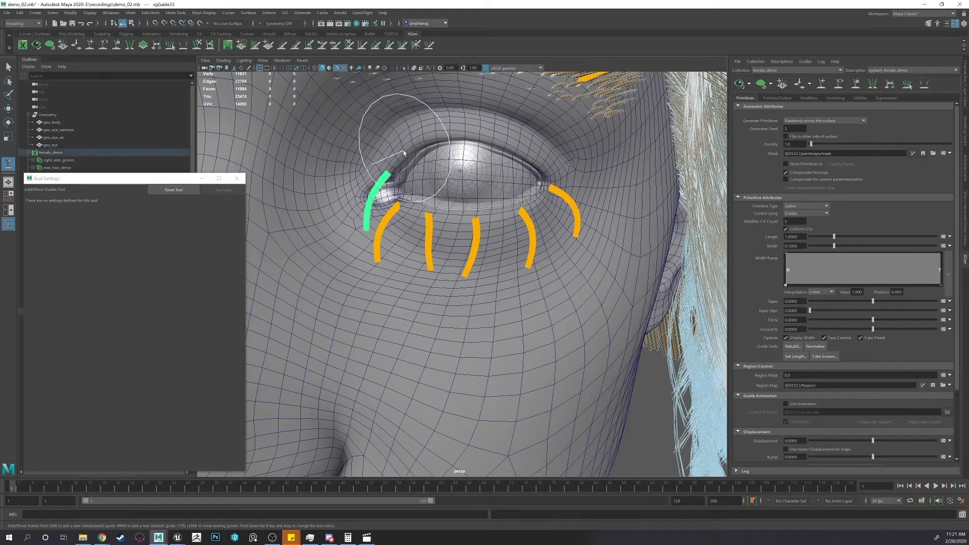
left_click(457, 147)
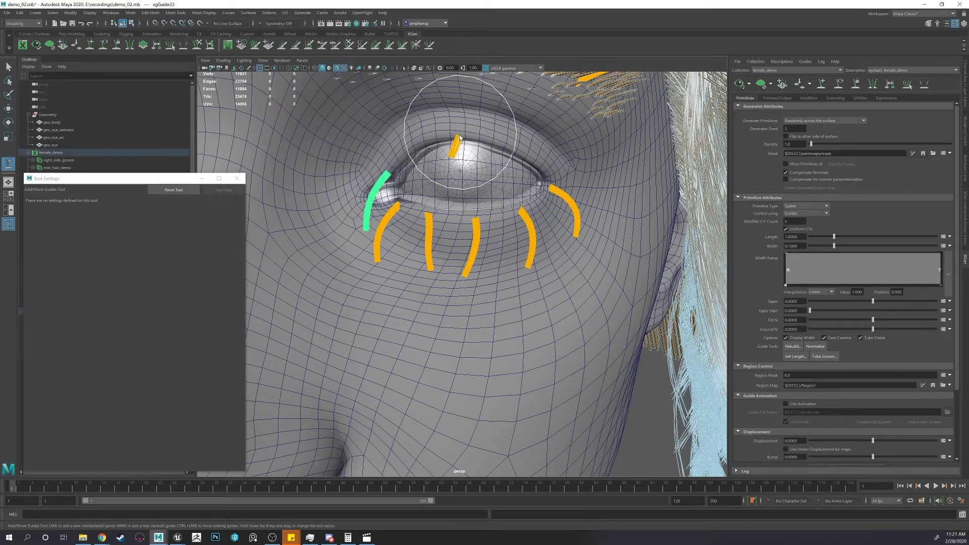
left_click(555, 173)
left_click(513, 150)
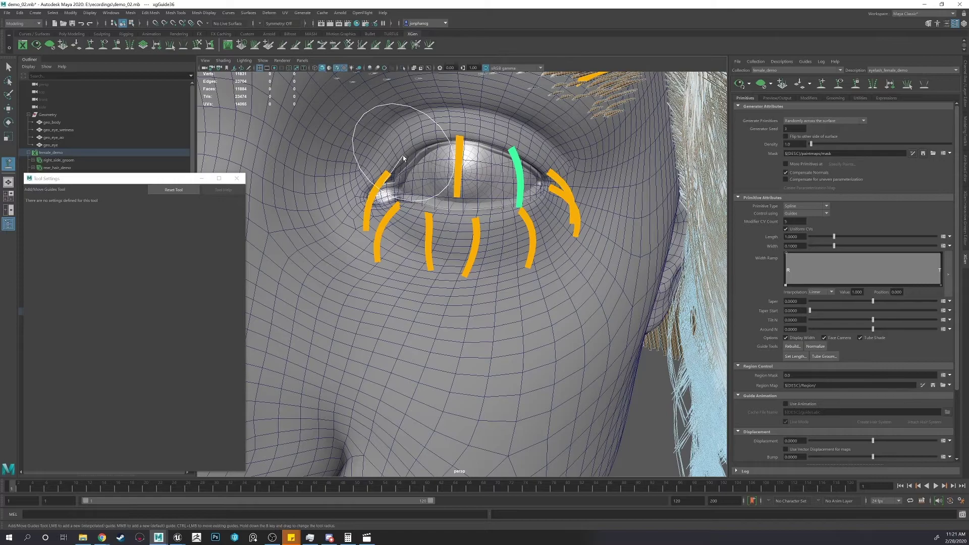
left_click(414, 153)
Select the five upper eyelid guides and sculpt the middle and two outer ones forward, away from the eye.
left_click_drag(414, 153, 471, 161, "alt")
key("q")
left_click_drag(575, 166, 462, 168, "alt")
left_click(462, 168)
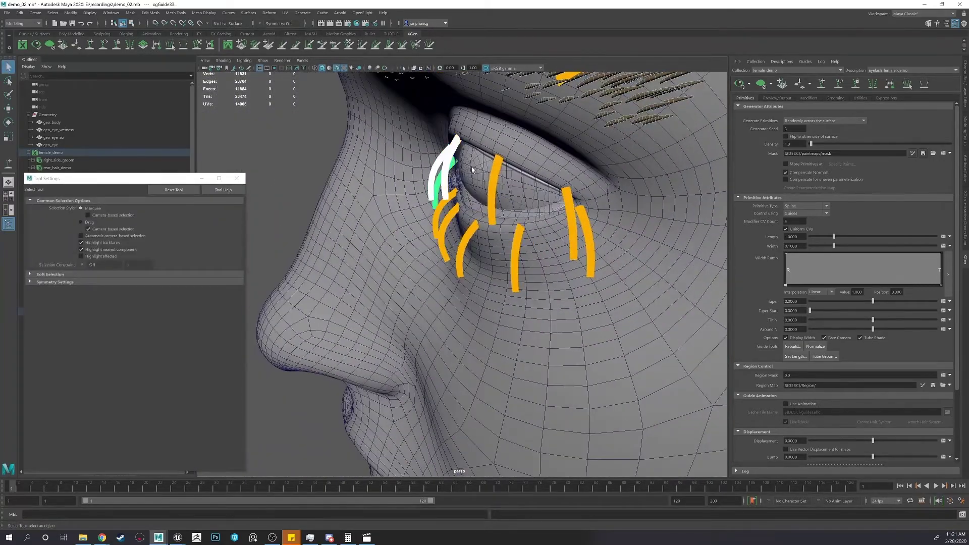
left_click(499, 172, "shift")
left_click(571, 196, "shift")
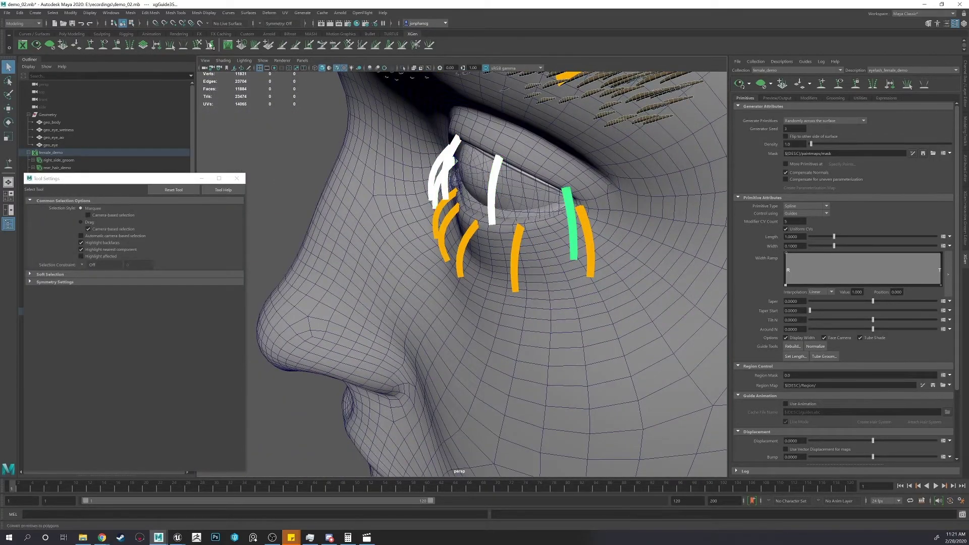
left_click(197, 45)
mouse_move(353, 202)
left_mouse_down("alt")
mouse_move(439, 222)
mouse_move(445, 169)
left_mouse_up("alt")
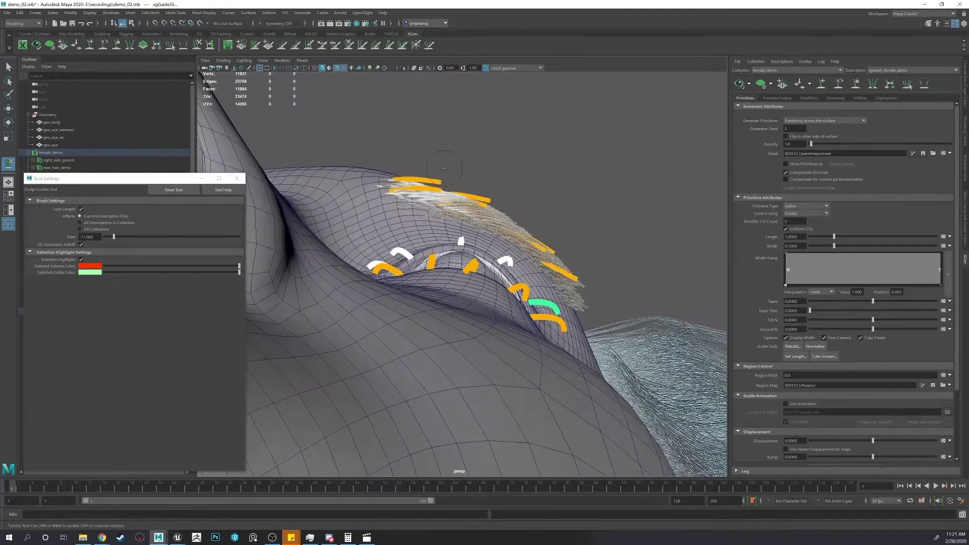
left_click_drag(463, 241, 480, 116)
left_click_drag(507, 260, 548, 148)
left_click_drag(557, 306, 638, 168)
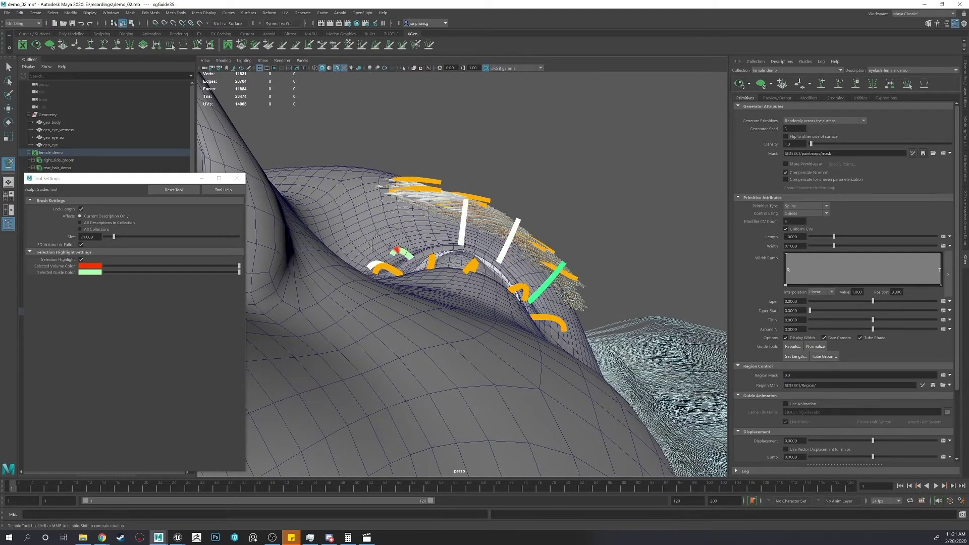
Sculpt the two inner upper eyelid guides forward, curl the upper guides upward away from the lid, and leave the sculpt tool.
left_click_drag(390, 246, 381, 211)
mouse_move(370, 255)
left_mouse_down()
mouse_move(328, 192)
mouse_move(295, 178)
mouse_move(328, 242)
mouse_move(347, 192)
mouse_move(439, 196)
mouse_move(273, 194)
mouse_move(368, 202)
left_mouse_up()
middle_click_drag(367, 202, 349, 205, "alt")
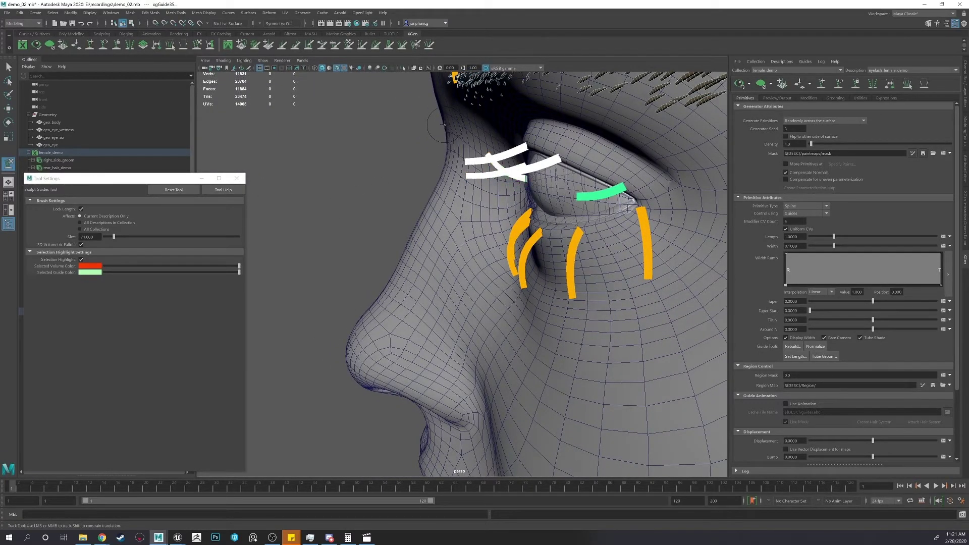
mouse_move(452, 144)
left_mouse_down("alt")
mouse_move(480, 177)
mouse_move(439, 188)
mouse_move(504, 188)
mouse_move(481, 180)
mouse_move(484, 159)
mouse_move(504, 164)
mouse_move(466, 167)
mouse_move(492, 161)
mouse_move(544, 181)
mouse_move(503, 199)
left_mouse_up("alt")
key("q")
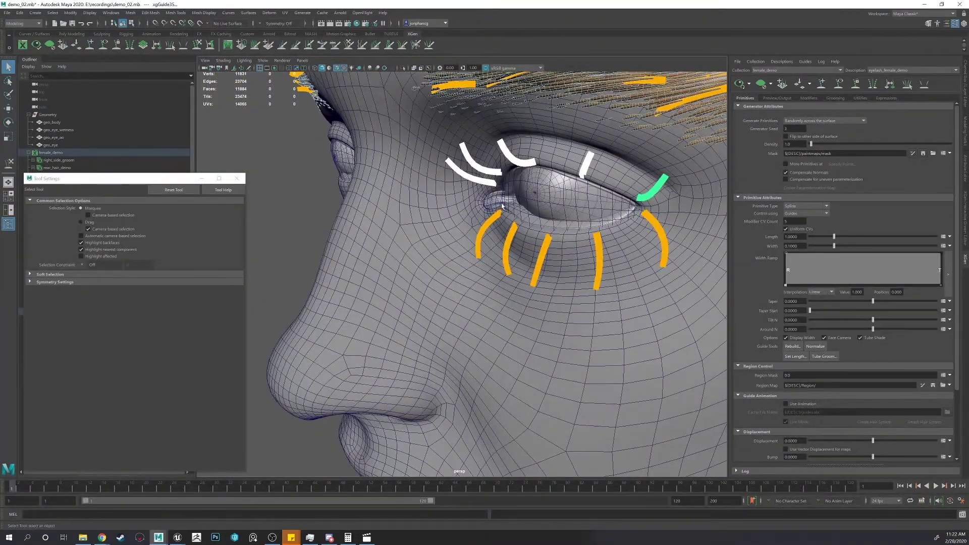
Thin the eyelashes to a width of 0.03 and raise their density to 100.
left_click_drag(498, 198, 440, 203, "alt")
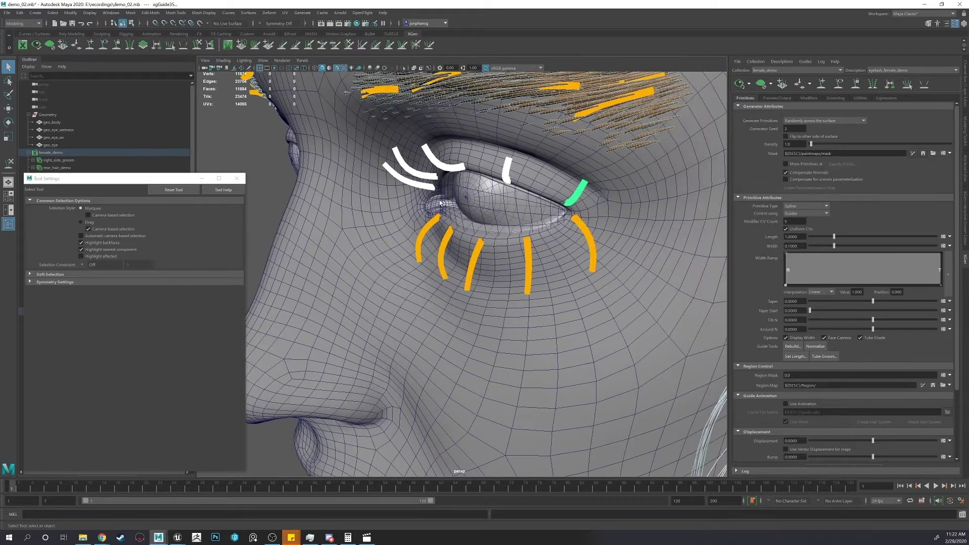
left_click_drag(625, 154, 575, 161, "alt")
left_click_drag(811, 143, 874, 144)
left_click_drag(607, 152, 698, 170, "alt")
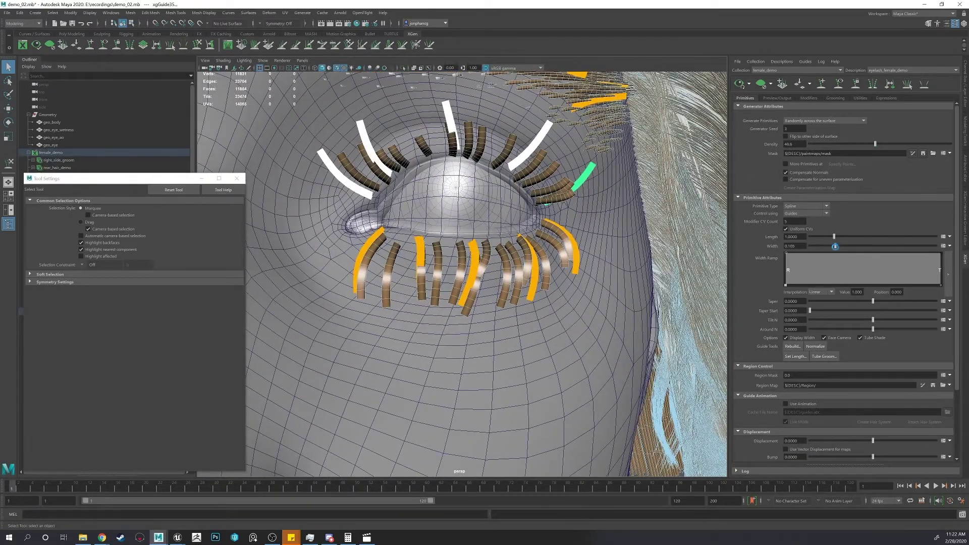
left_click_drag(835, 247, 816, 252)
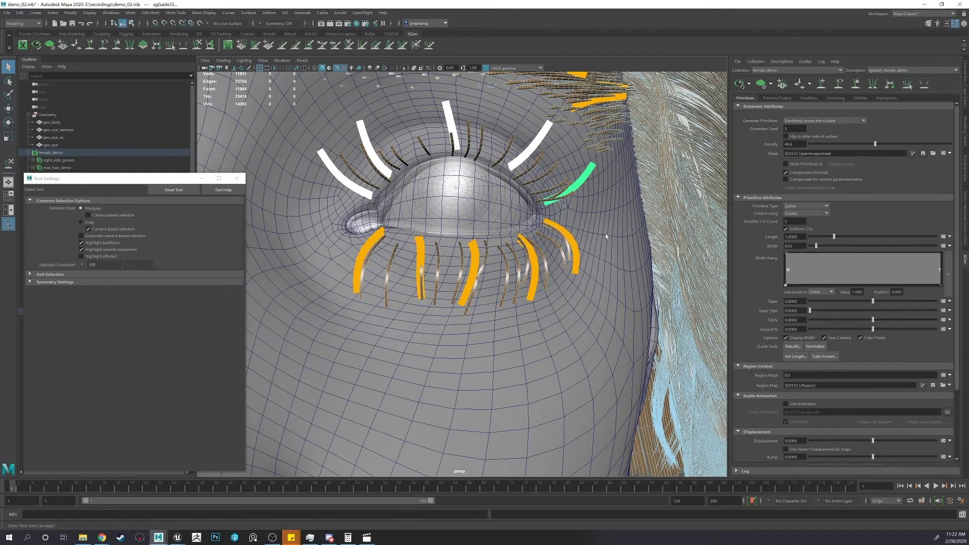
left_click_drag(606, 236, 551, 223, "alt")
left_click_drag(874, 145, 949, 145)
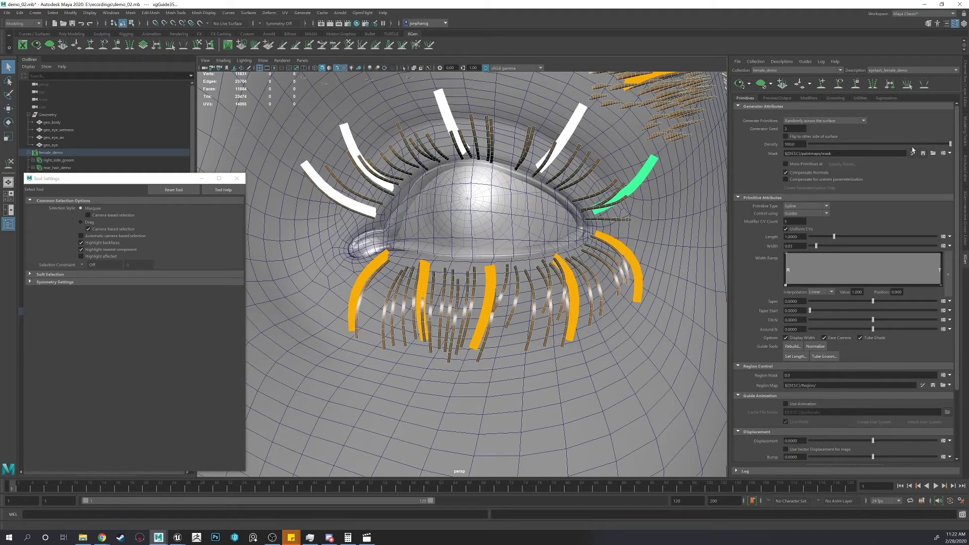
Raise the eyelash density well beyond 100 and shorten the lashes to a length of 0.675.
middle_click_drag(567, 185, 574, 179, "alt")
left_click_drag(575, 179, 618, 181, "alt")
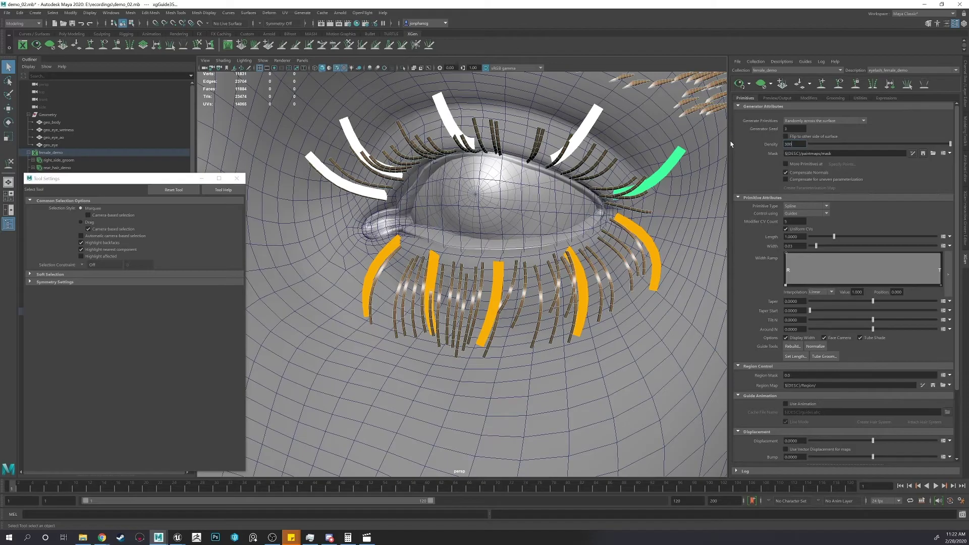
key("Return")
left_click_drag(575, 152, 540, 182, "alt")
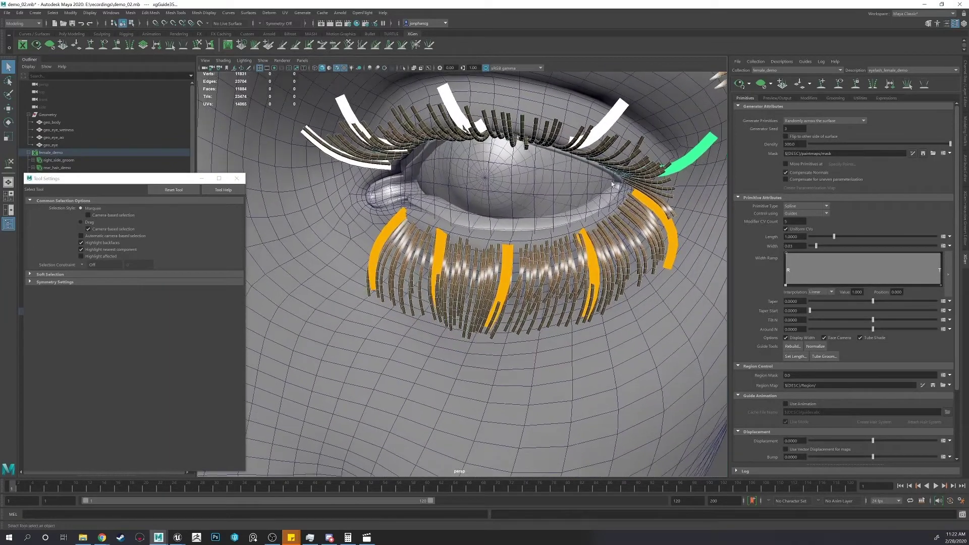
left_click_drag(833, 236, 826, 236)
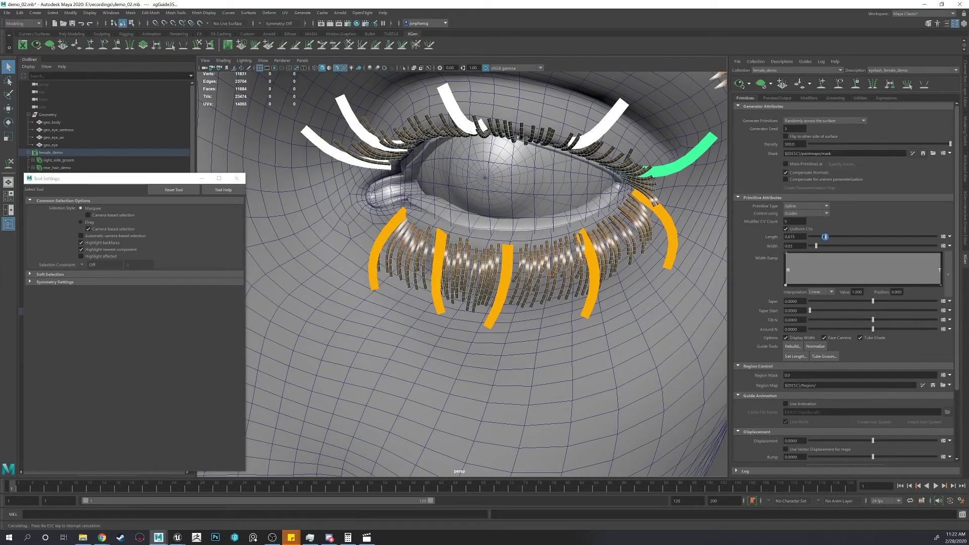
Add a Clumping modifier to the eyelash description.
left_click_drag(661, 198, 653, 206, "alt")
left_click(808, 98)
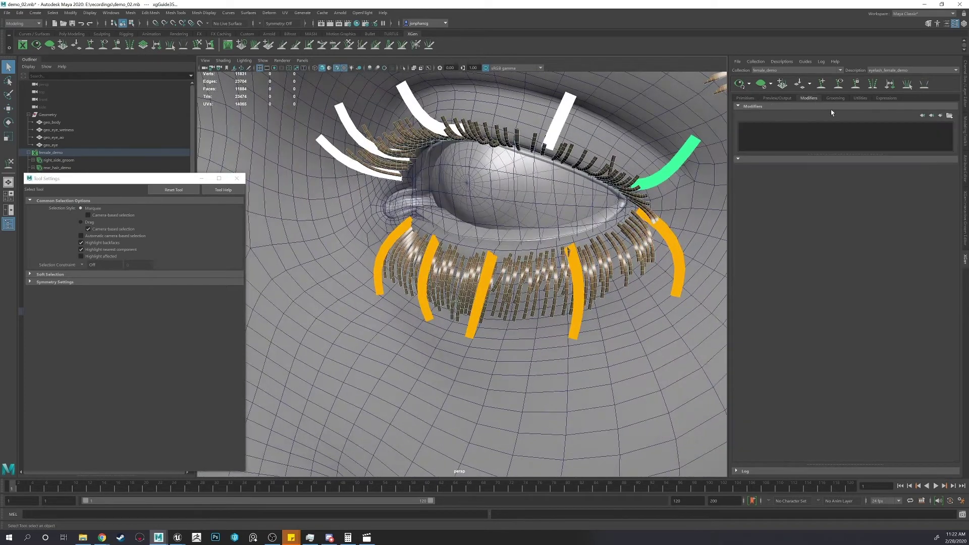
left_click(938, 117)
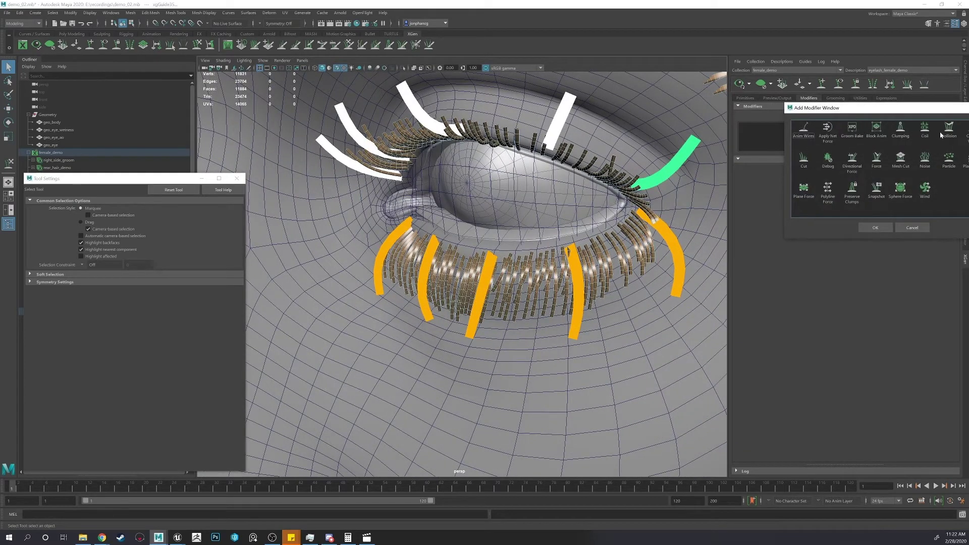
left_click_drag(901, 110, 830, 102)
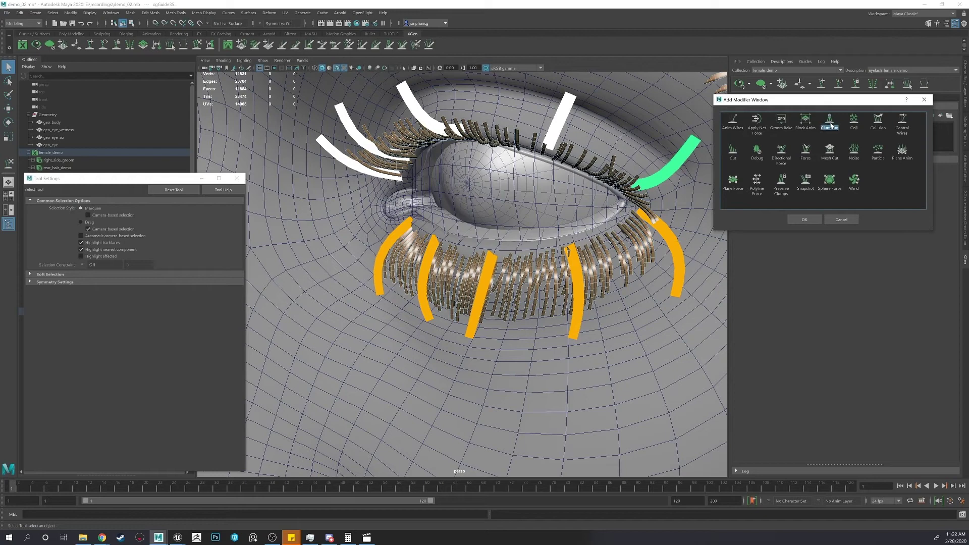
left_click(804, 220)
Open the clumping map setup and generate trial clump points at the default density and at density 10.
left_click(935, 324)
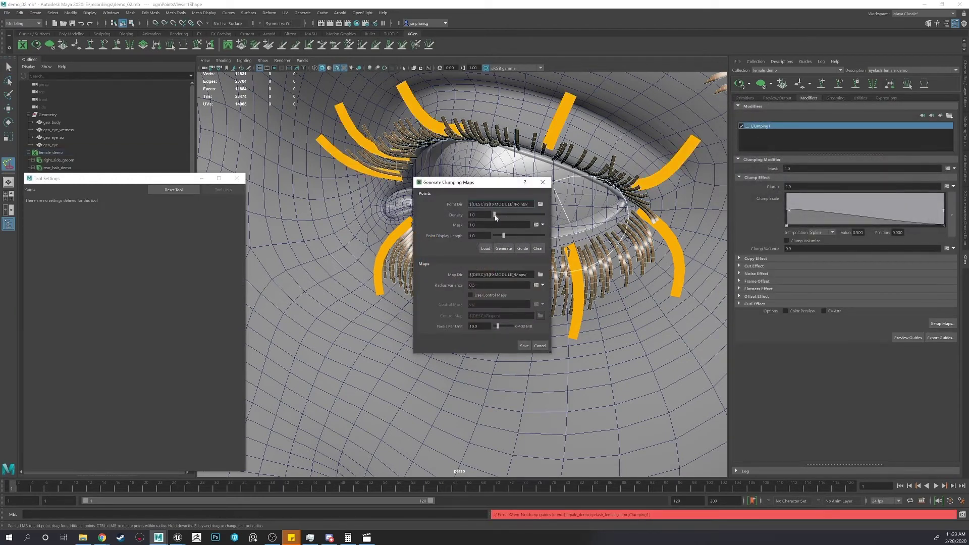
left_click(503, 249)
left_click_drag(564, 166, 584, 148, "alt")
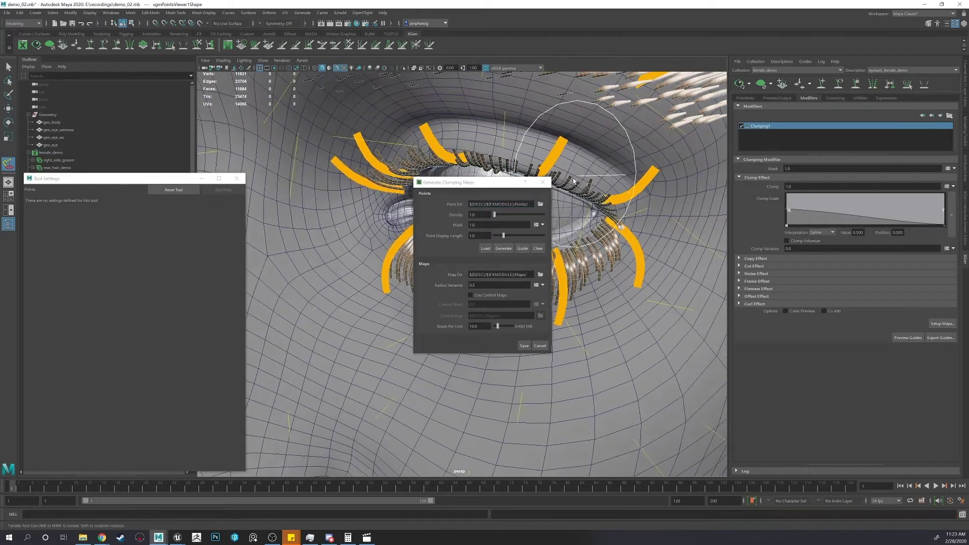
left_click_drag(502, 185, 654, 193)
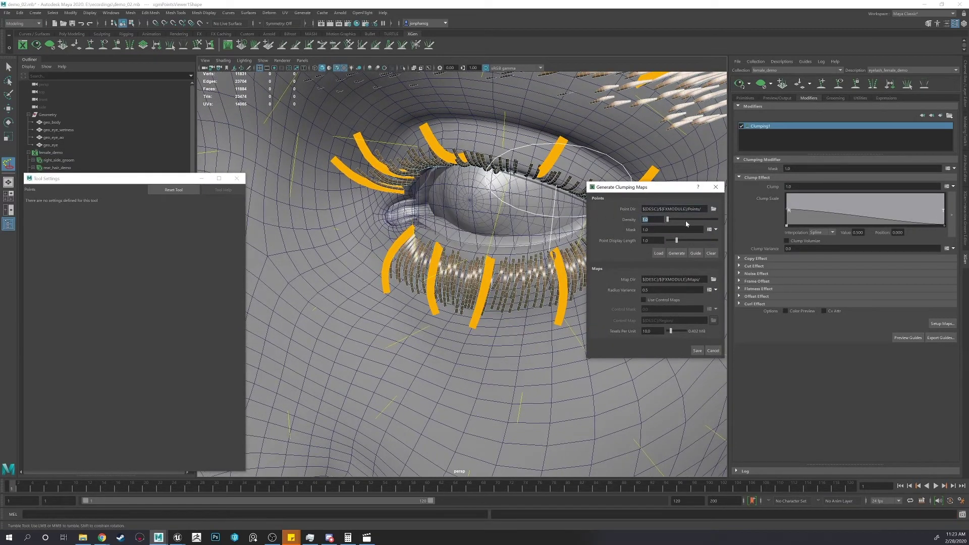
type("10")
key("Return")
left_click(684, 256)
left_click_drag(545, 230, 502, 209, "alt")
Regenerate the clump points with a density of 50 and save the clumping maps.
left_click(613, 220)
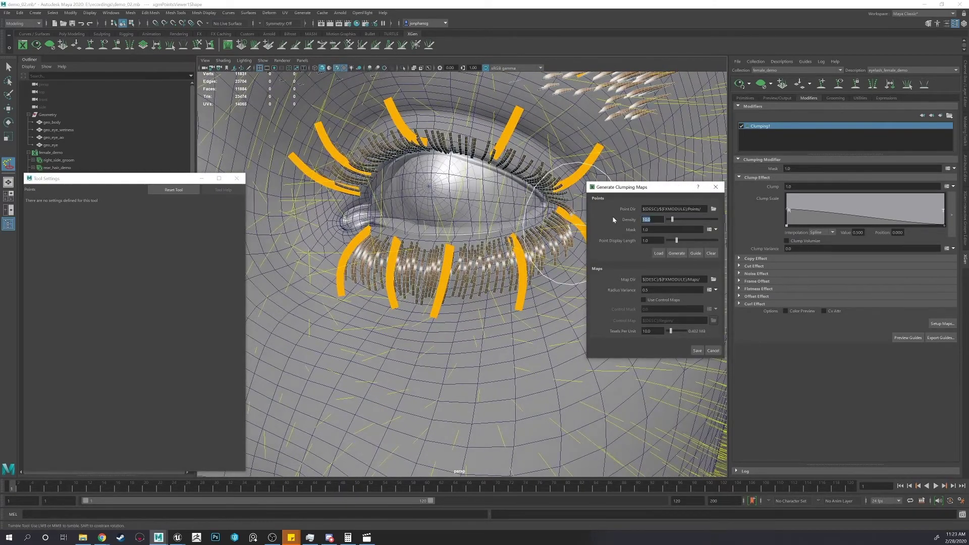
type("50")
key("Return")
left_click(682, 250)
left_click_drag(492, 259, 709, 162, "alt")
left_click(700, 352)
Lower the eyelash width ramp's start and end points, the end to about 0.26, and set both to Spline interpolation.
left_click(745, 98)
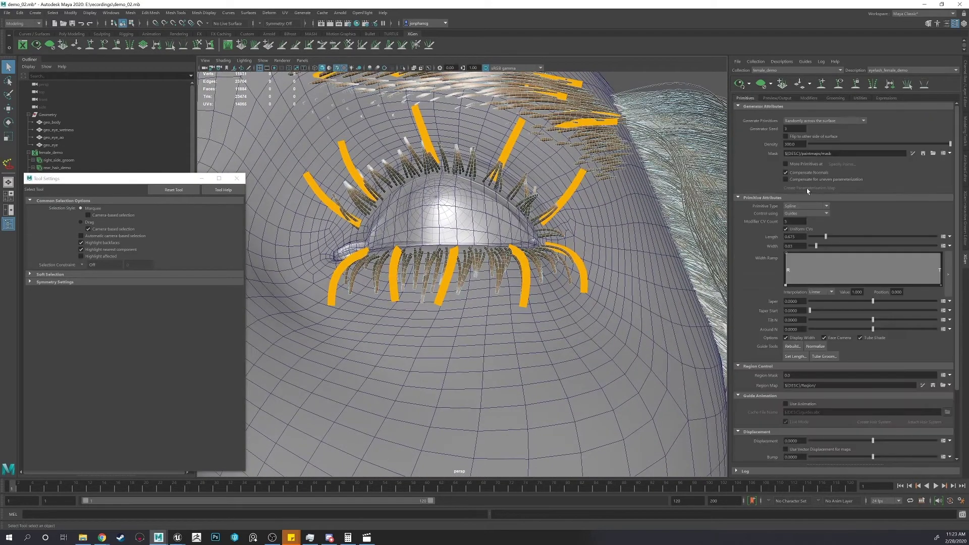
left_click_drag(786, 258, 777, 277)
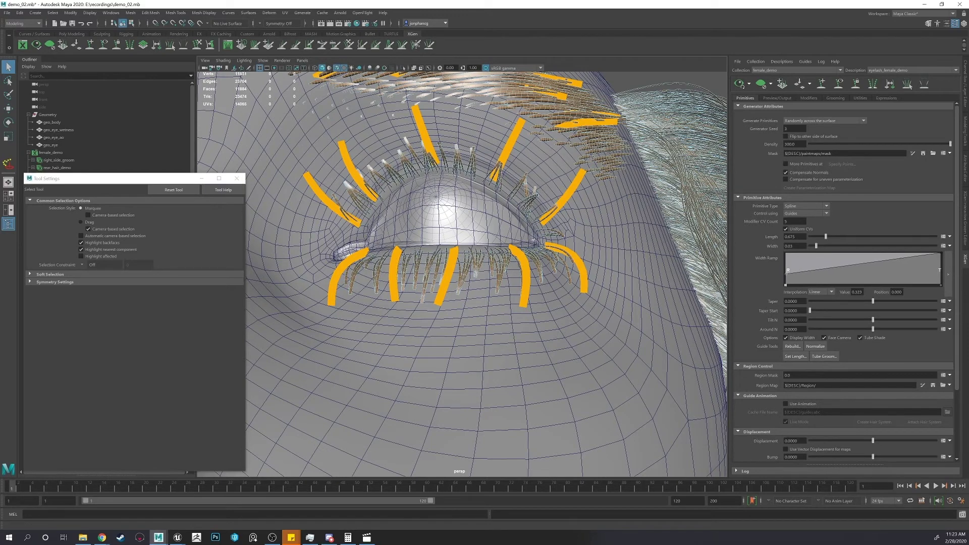
left_click(821, 291)
left_click(820, 315)
left_click_drag(940, 257, 940, 276)
left_click(821, 292)
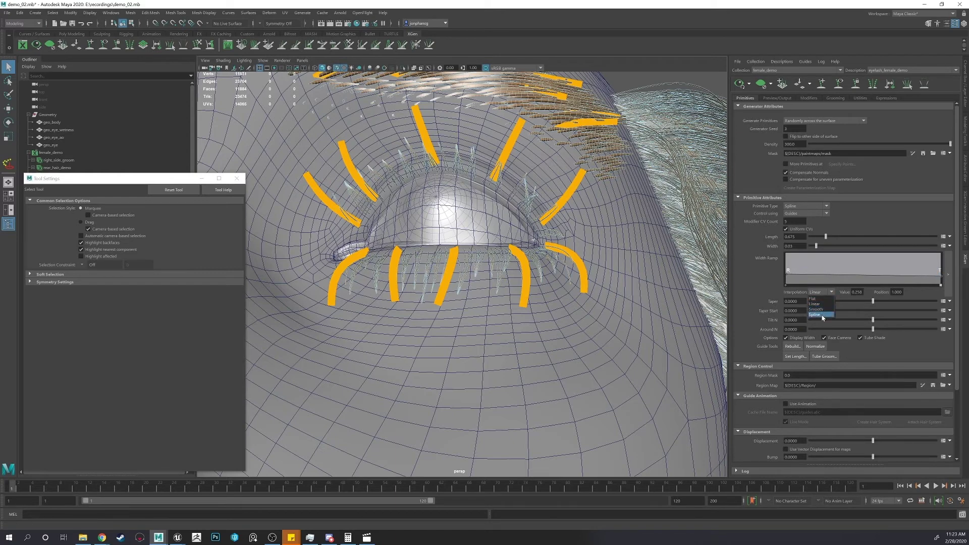
left_click(823, 316)
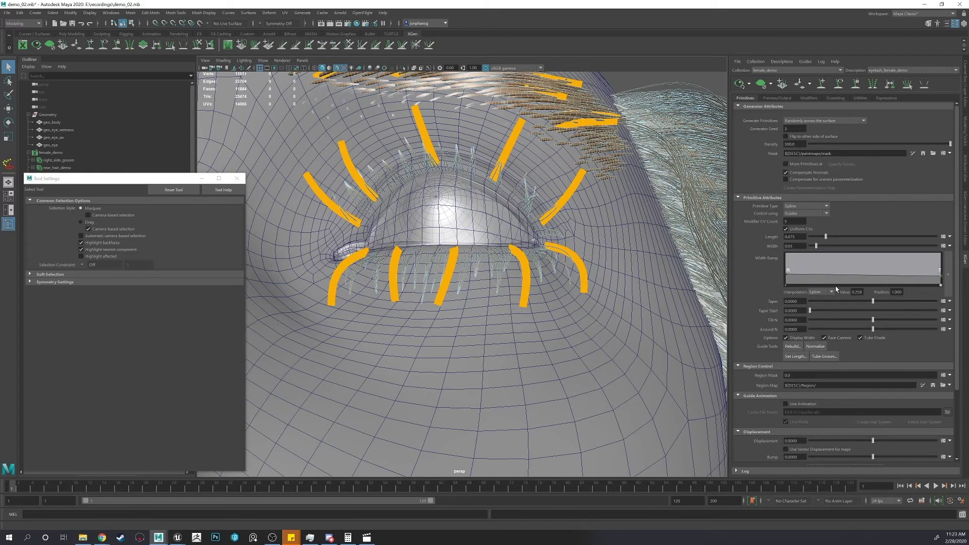
Add a raised point about a third along the width ramp, lower its end to about 0.14, and inspect the tapered lashes.
left_click_drag(834, 277, 838, 267)
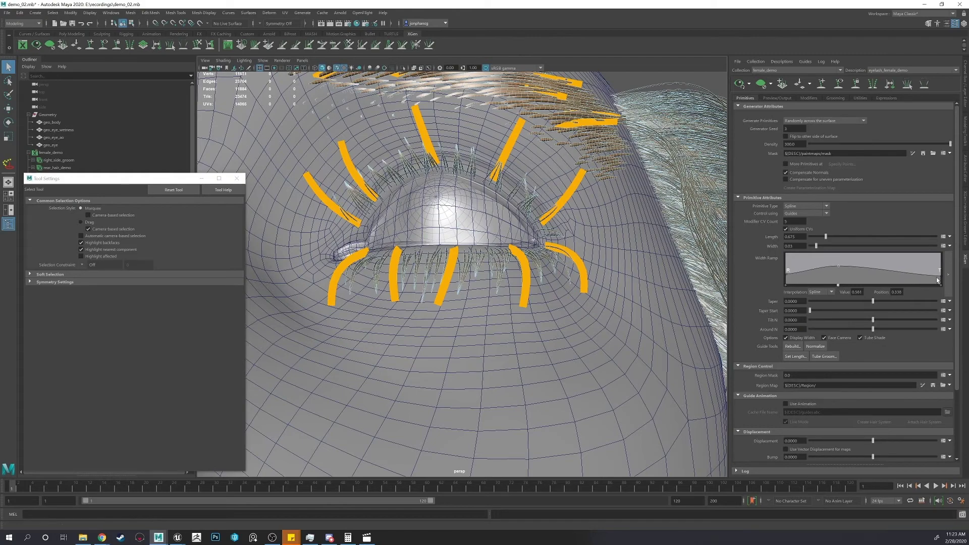
left_click_drag(941, 277, 940, 280)
left_click_drag(580, 348, 554, 409, "alt")
middle_click_drag(551, 247, 547, 248, "alt")
left_click_drag(546, 248, 567, 250, "alt")
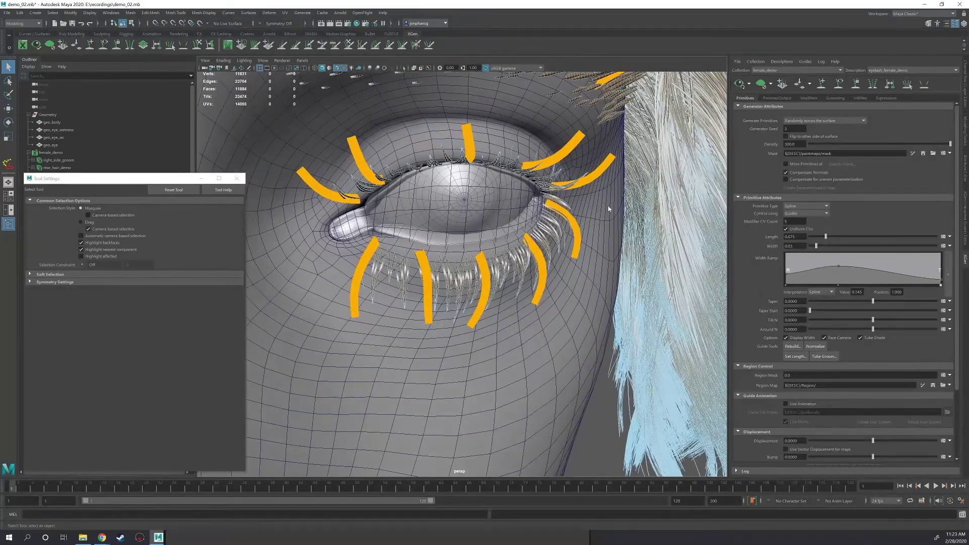
left_click_drag(616, 215, 526, 211, "alt")
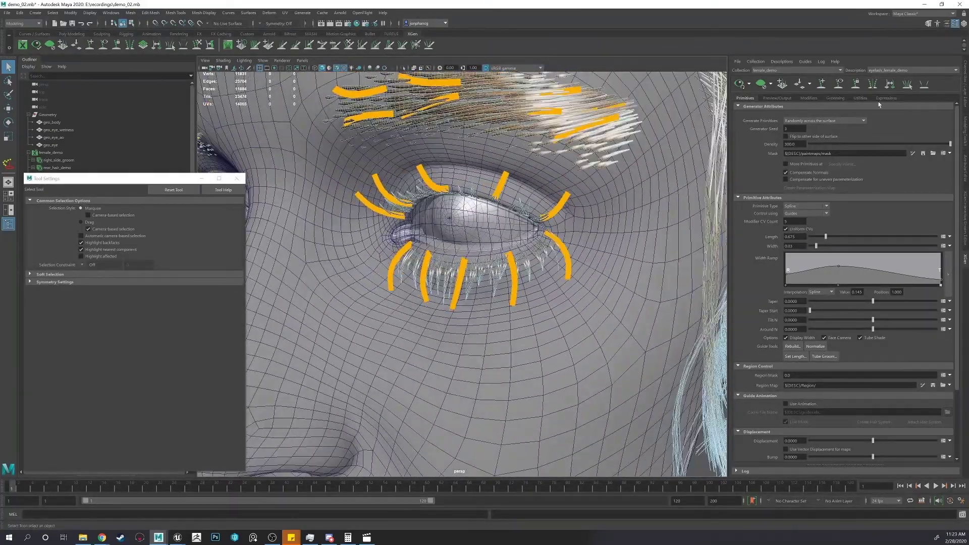
left_click(808, 97)
left_click(940, 116)
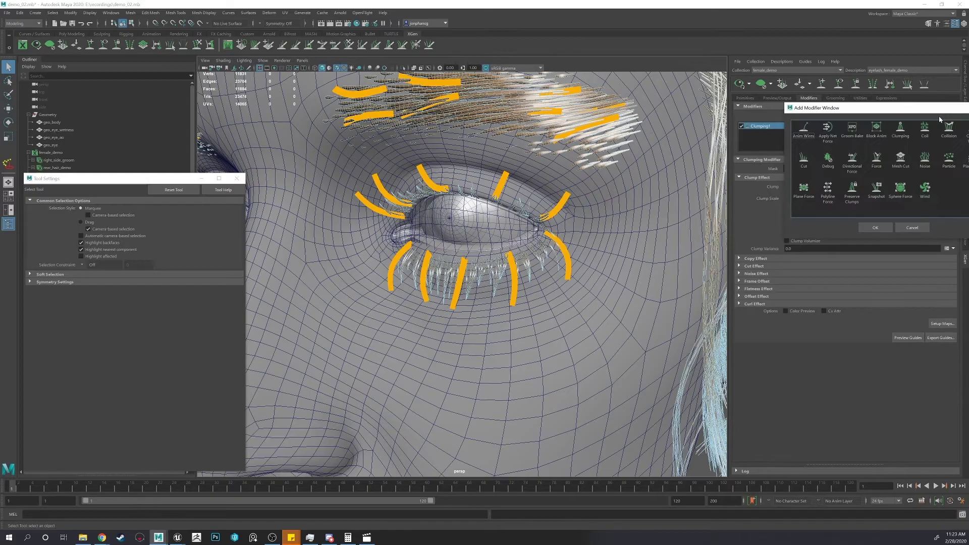
left_click(911, 227)
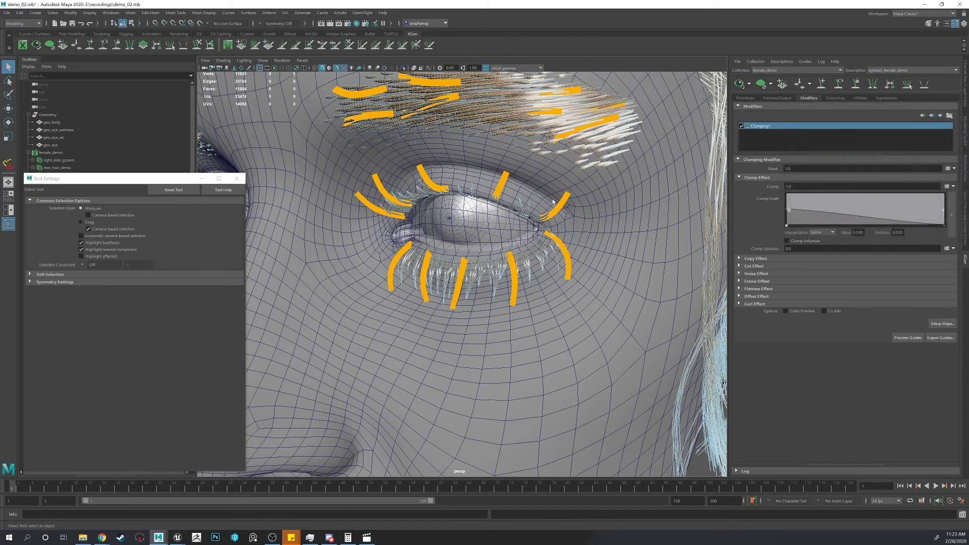